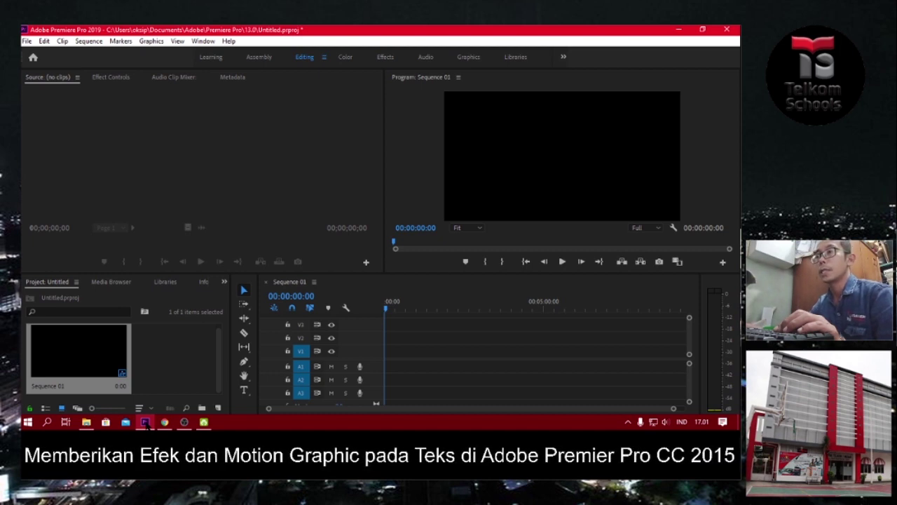
Select Sequence 01 in the Project panel and browse the File and New Item menus without creating anything
click(140, 174)
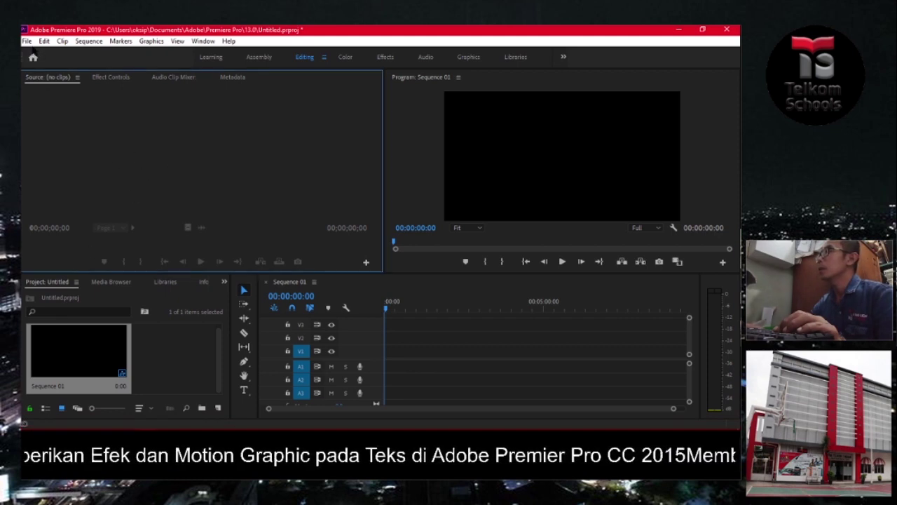
click(167, 367)
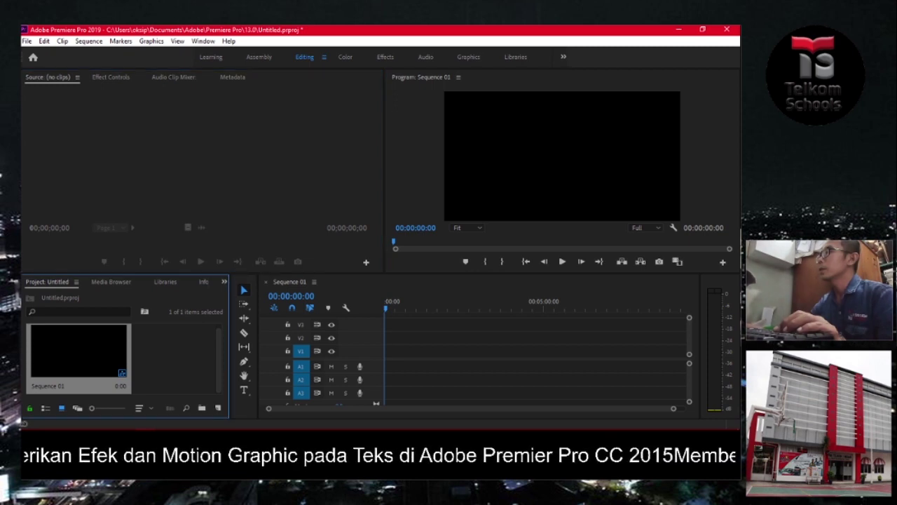
click(78, 351)
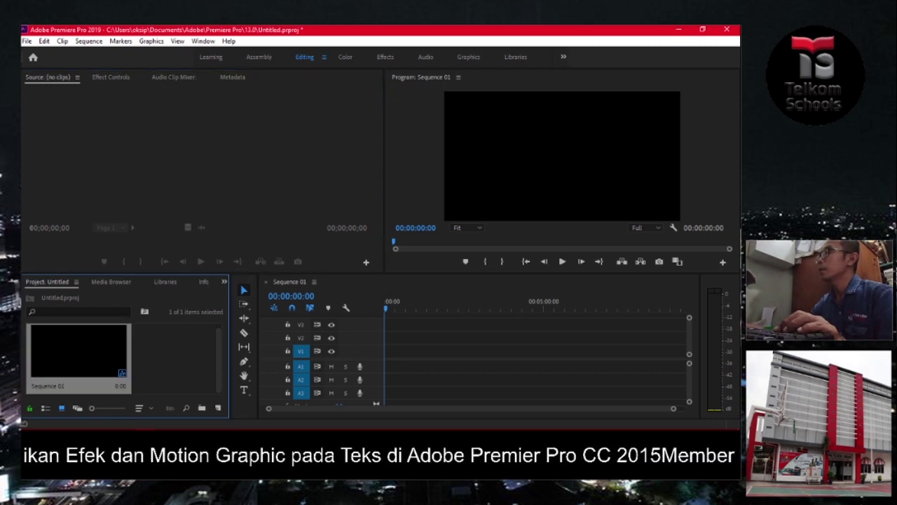
click(153, 358)
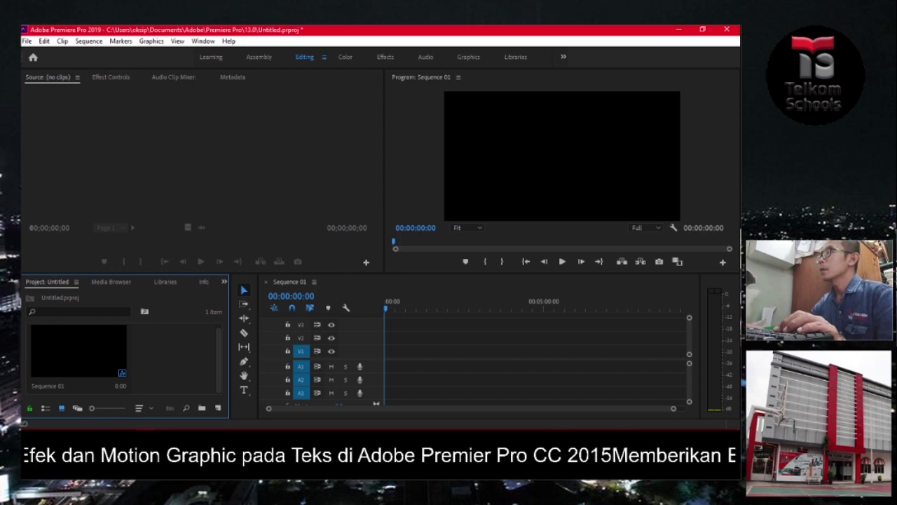
click(77, 351)
click(184, 362)
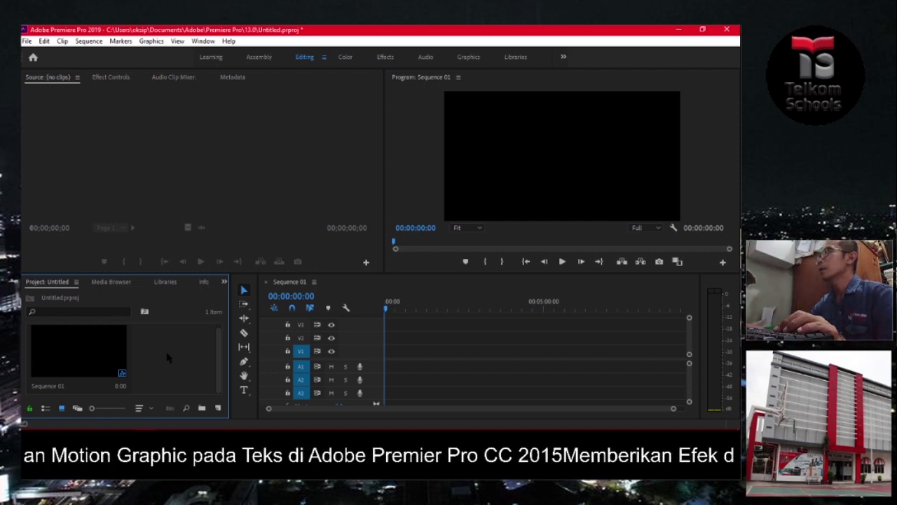
click(27, 42)
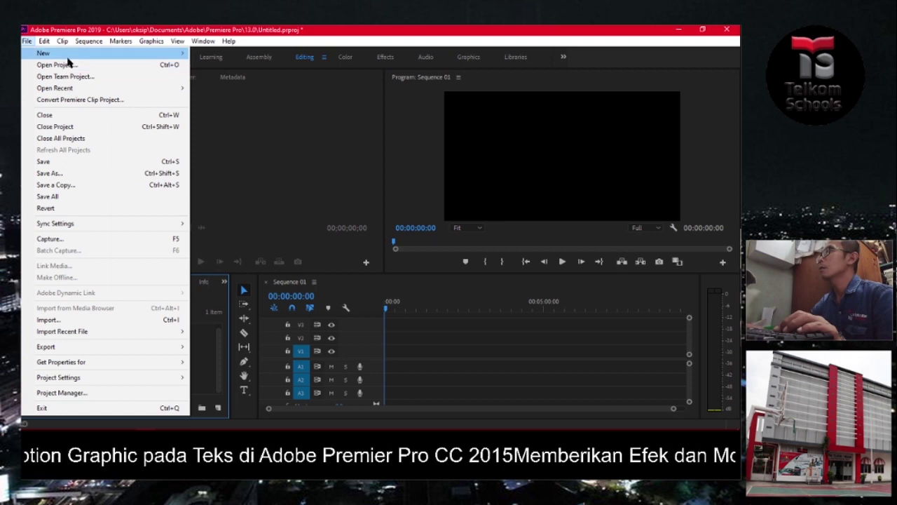
mouse_move(68, 56)
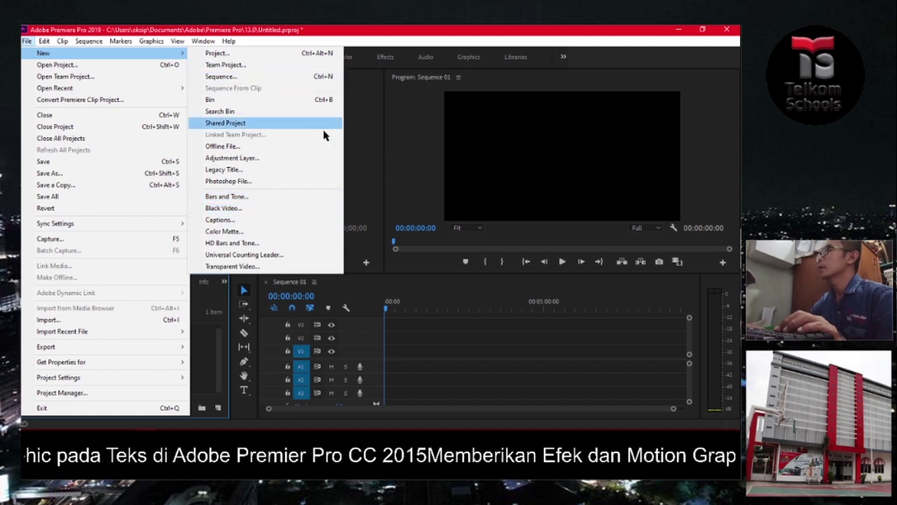
click(398, 146)
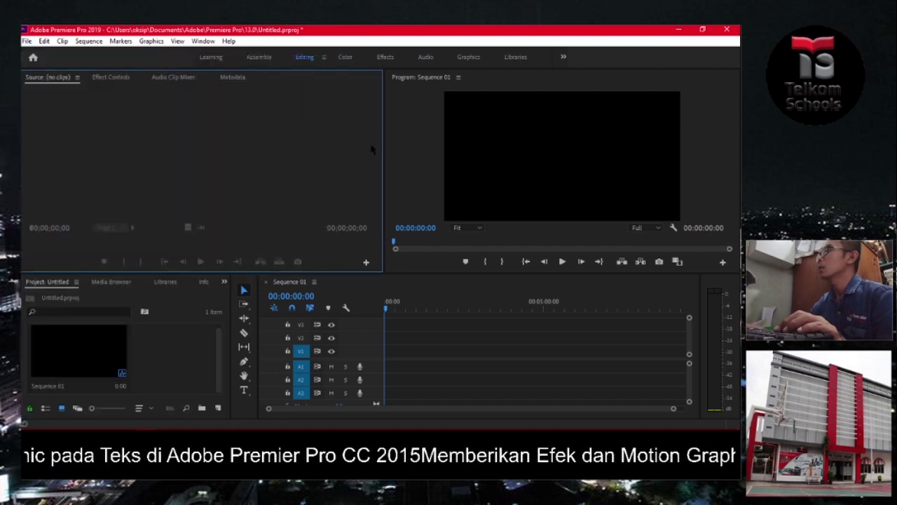
click(168, 354)
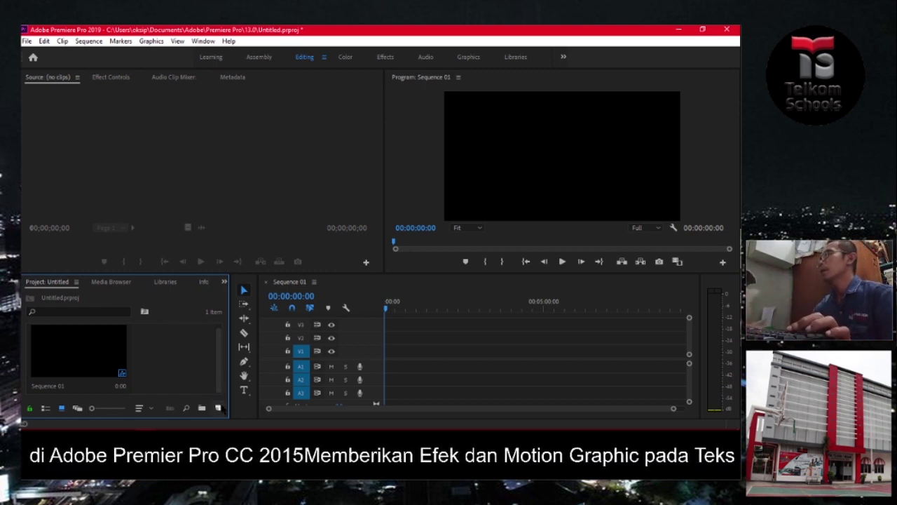
click(218, 408)
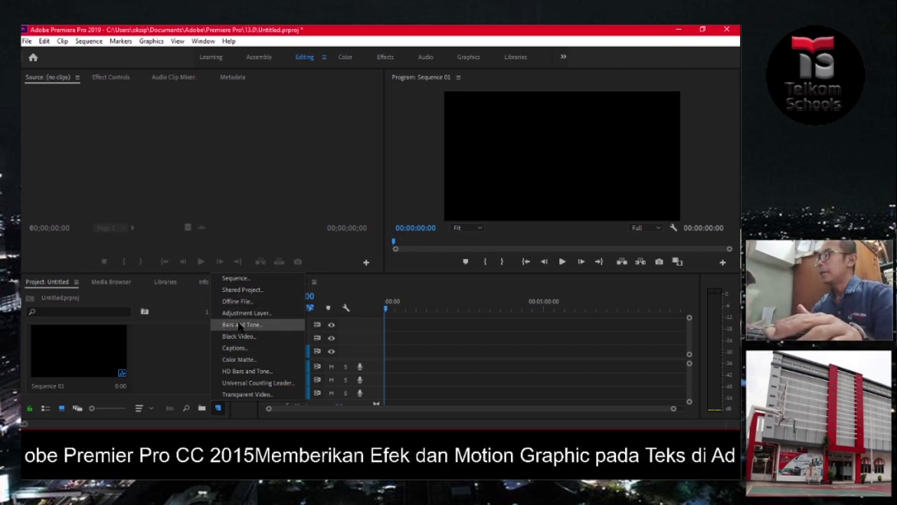
key(Escape)
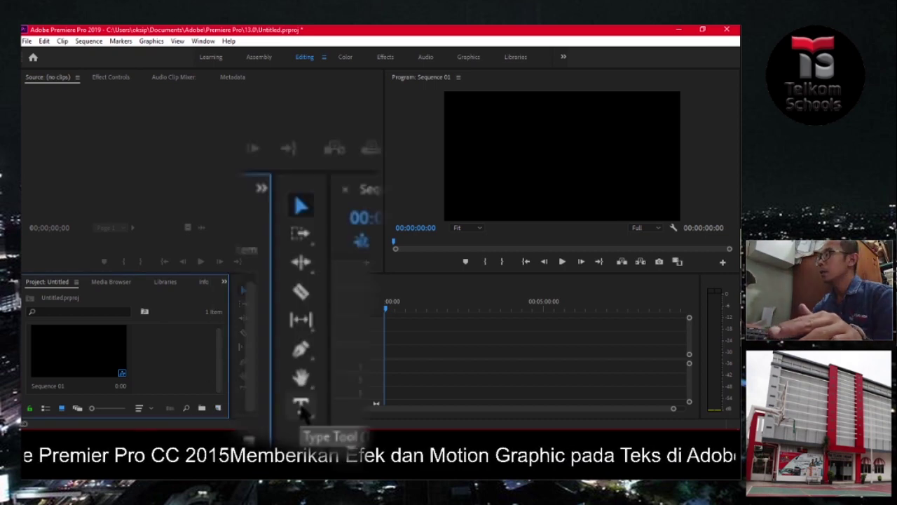
Create a text title in the Program Monitor reading SMK TELKOM 2 MEDAN
click(243, 390)
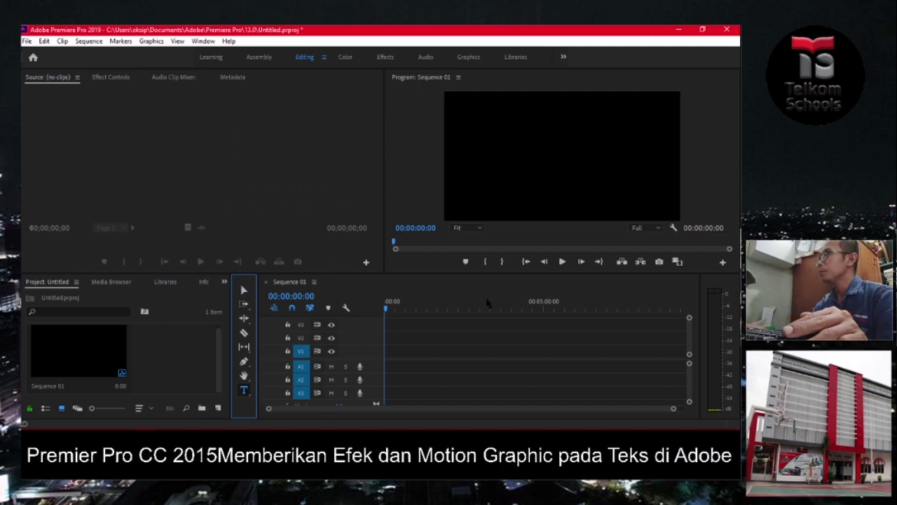
click(477, 154)
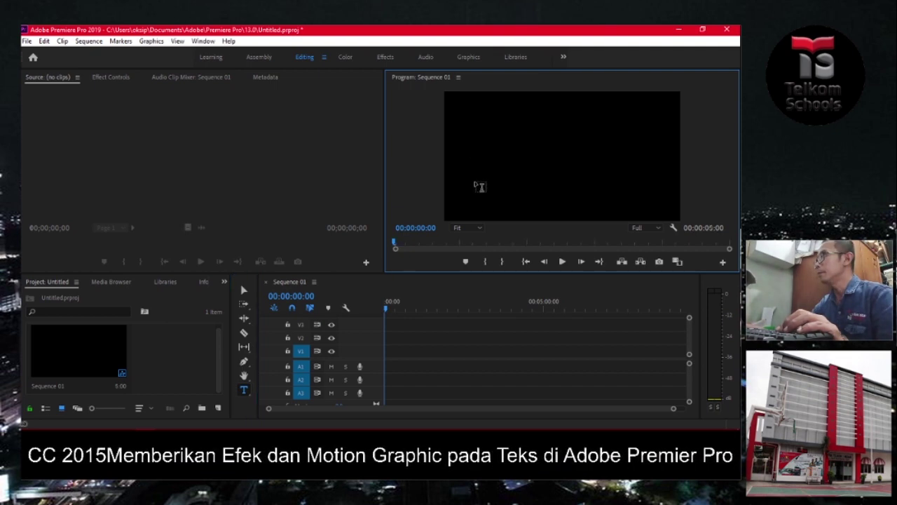
text(dfd)
key(ctrl+a)
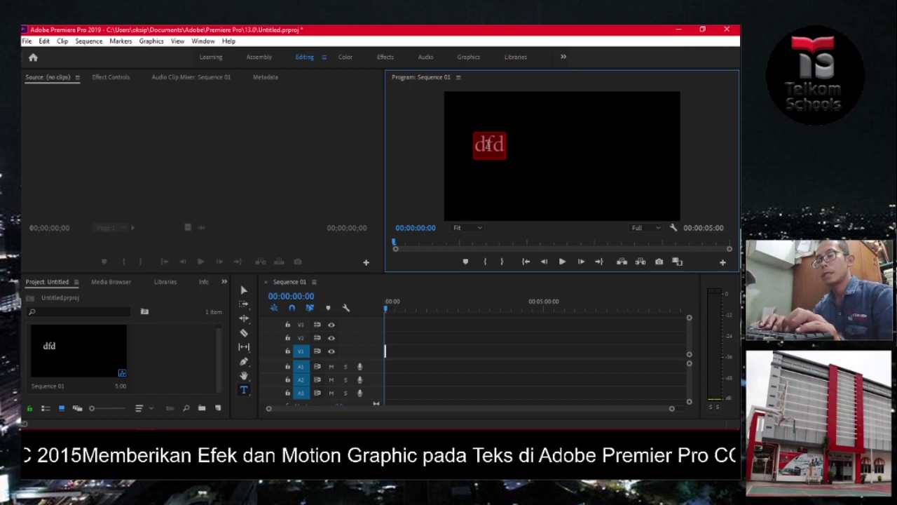
text(SMK TEL)
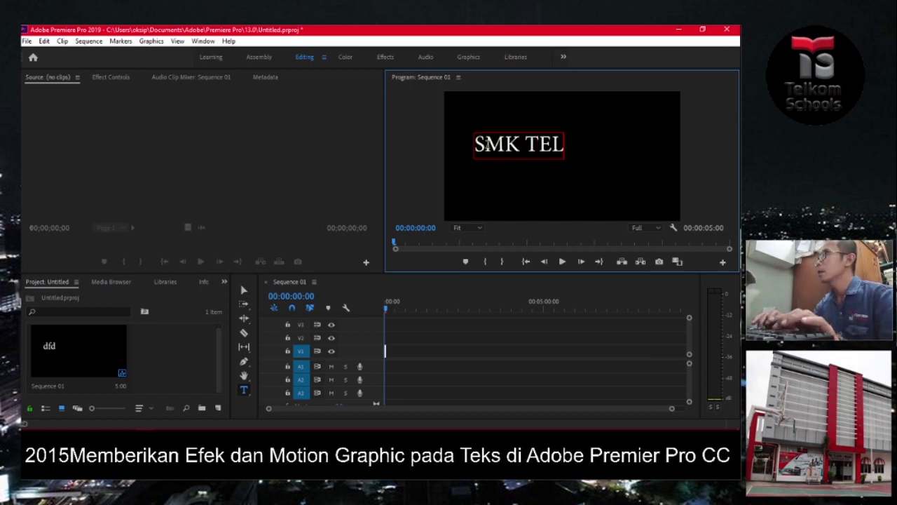
text(KOM 2 ME)
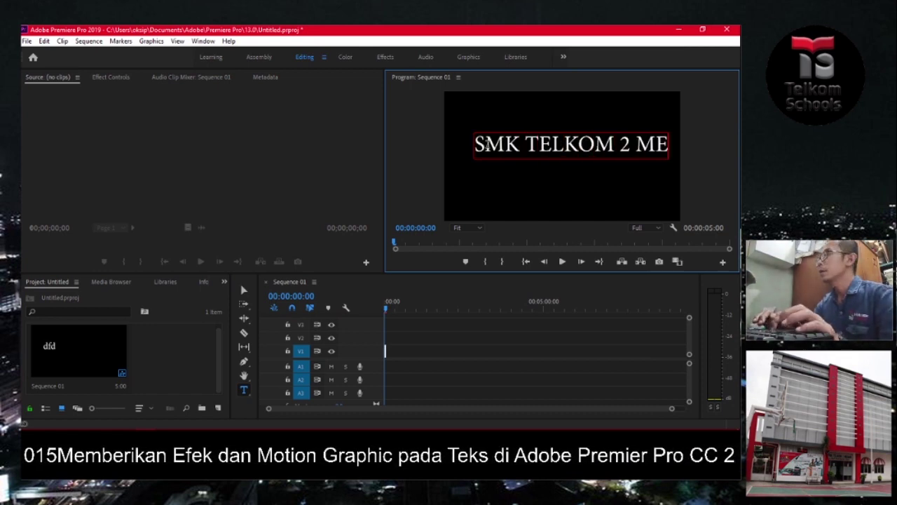
text(DAN)
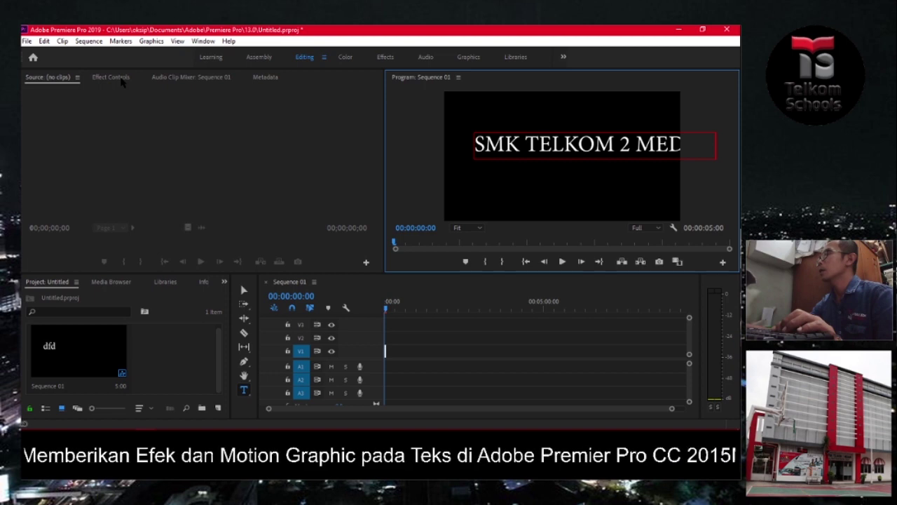
Scale the SMK TELKOM 2 MEDAN title down, nudge it slightly down-left, and deselect it
click(244, 290)
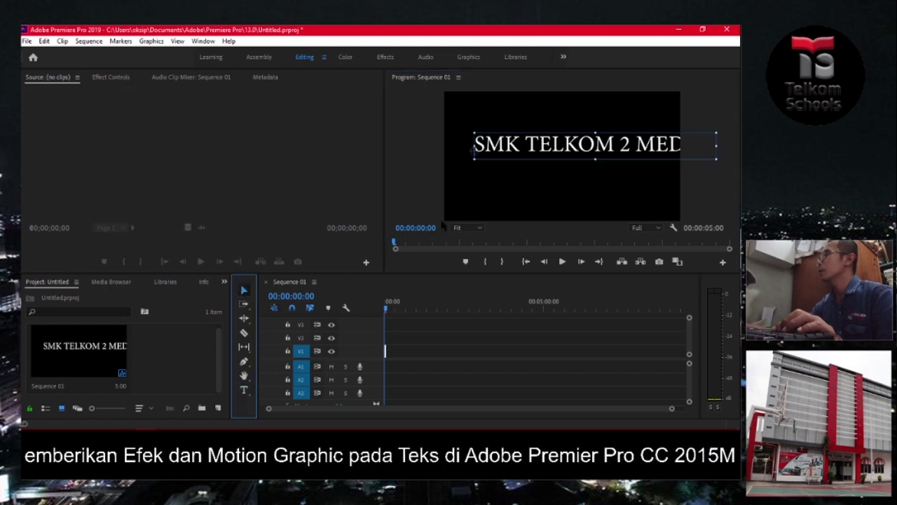
drag(716, 161, 663, 157)
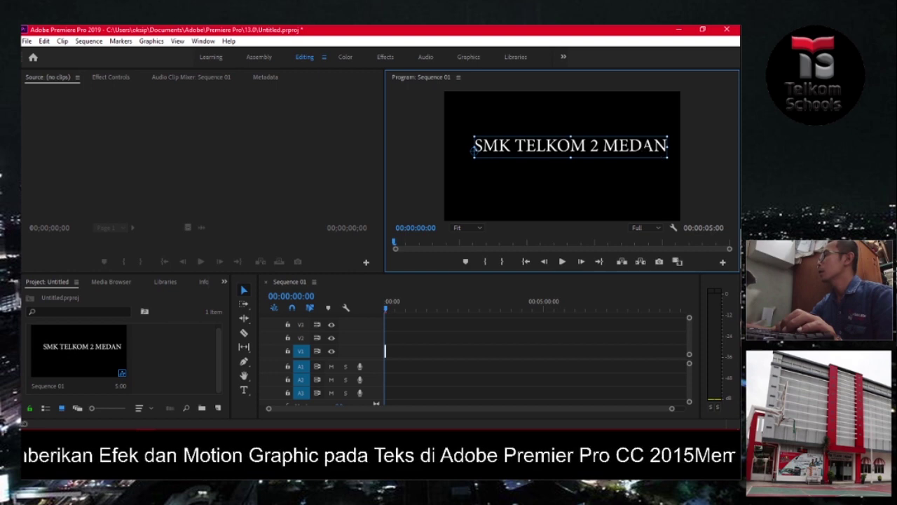
drag(474, 149, 464, 161)
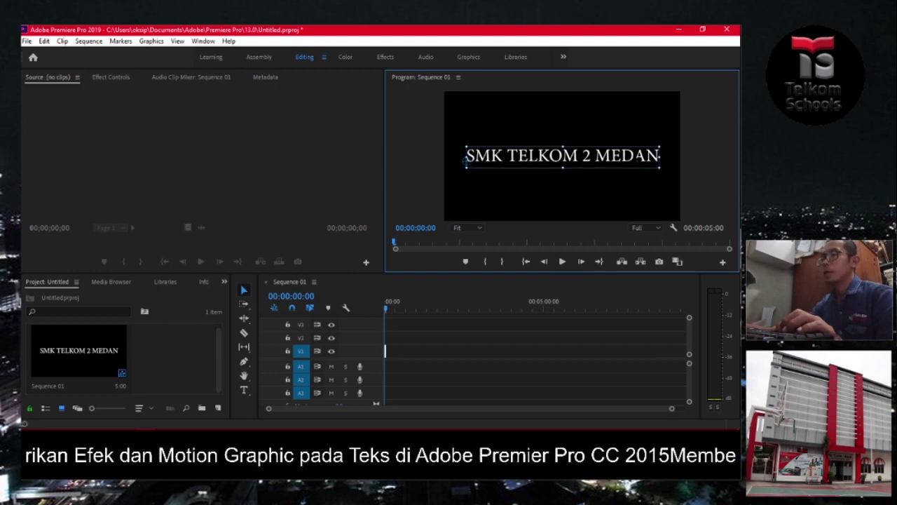
click(408, 147)
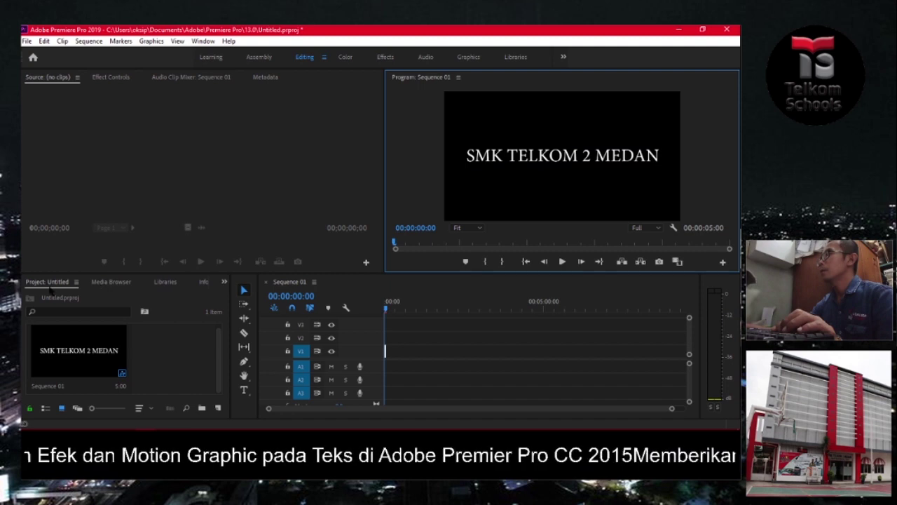
Open the Effects panel and search it for 'blur'
click(224, 281)
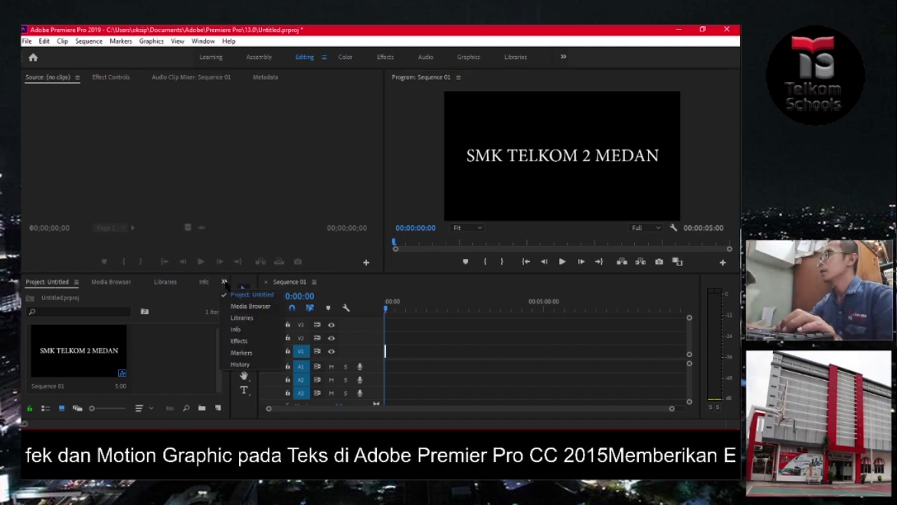
click(239, 340)
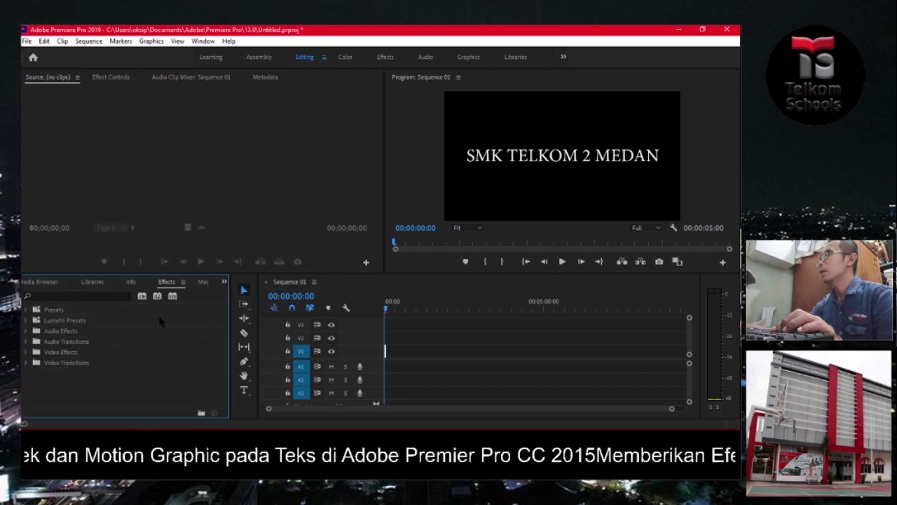
click(68, 296)
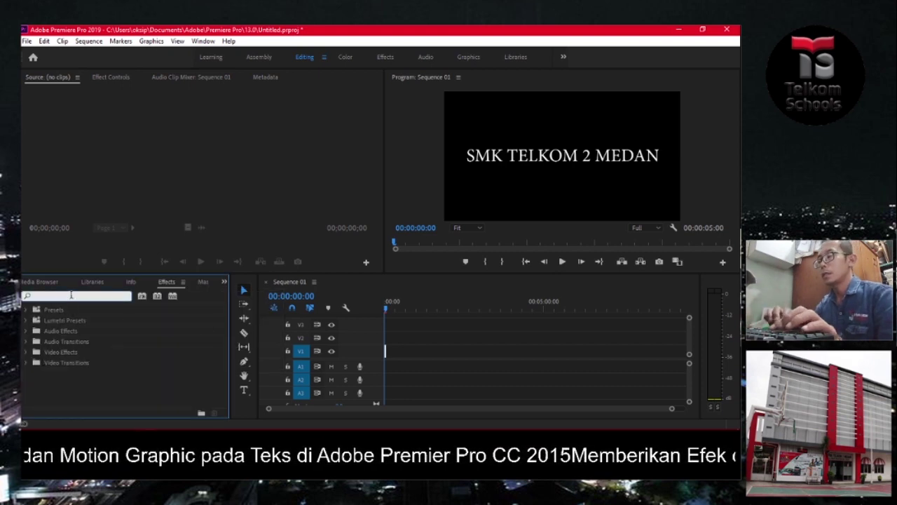
text(blu)
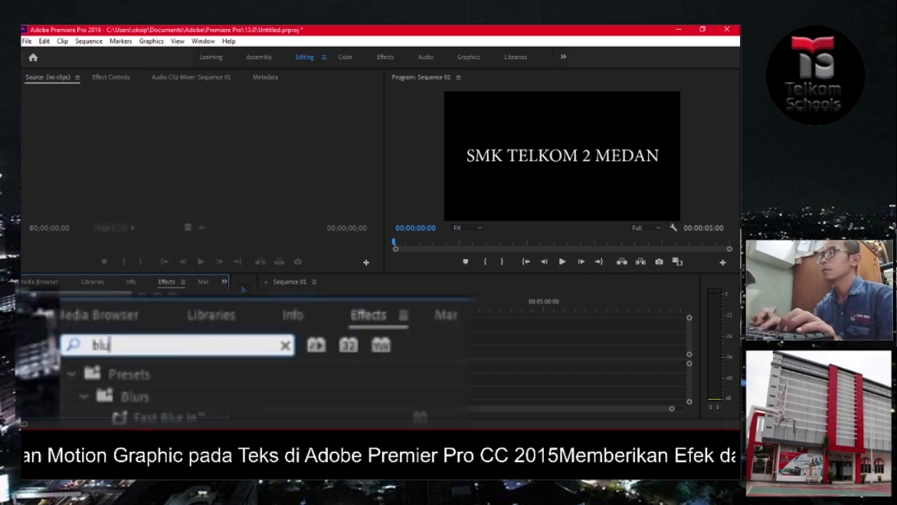
text(r)
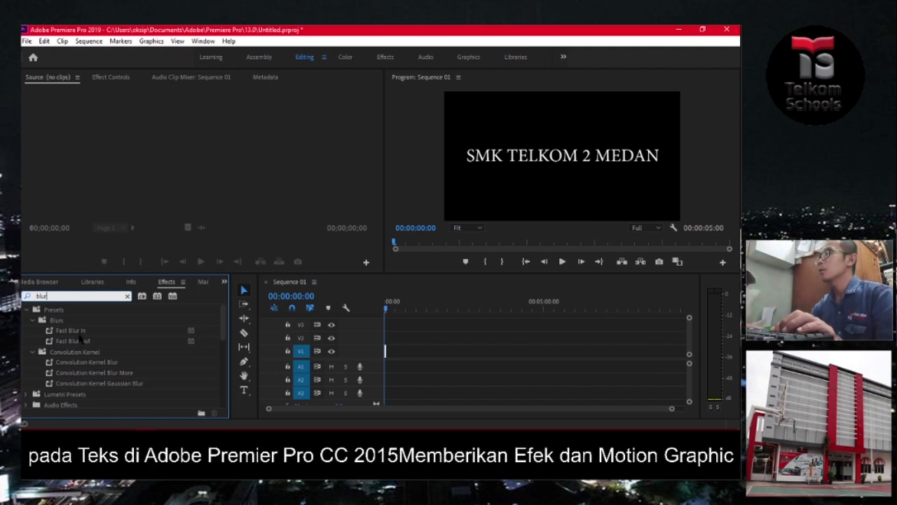
Drag the Fast Blur Out preset onto the title clip in the timeline
click(76, 342)
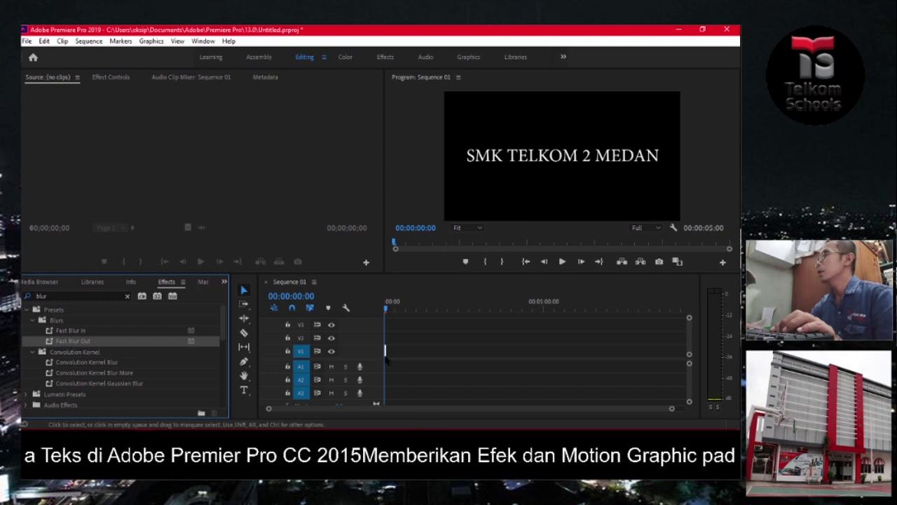
click(671, 411)
drag(671, 410, 508, 415)
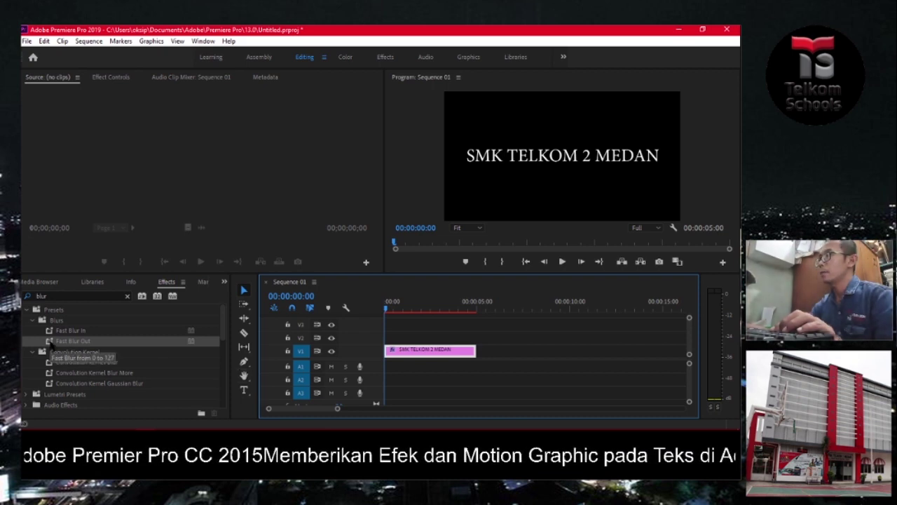
click(51, 343)
drag(140, 344, 406, 358)
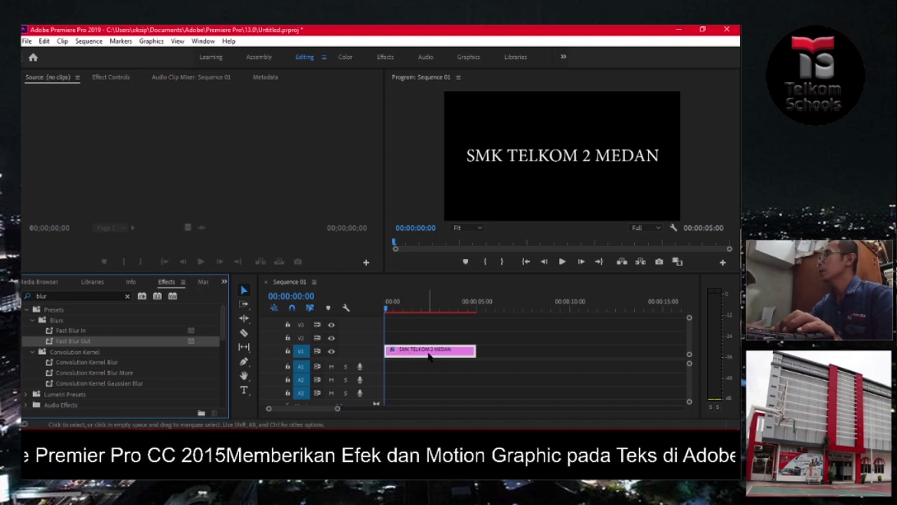
Show the title clip's Effect Controls scrolled down to the Fast Blur effect, with a wider keyframe area
click(110, 78)
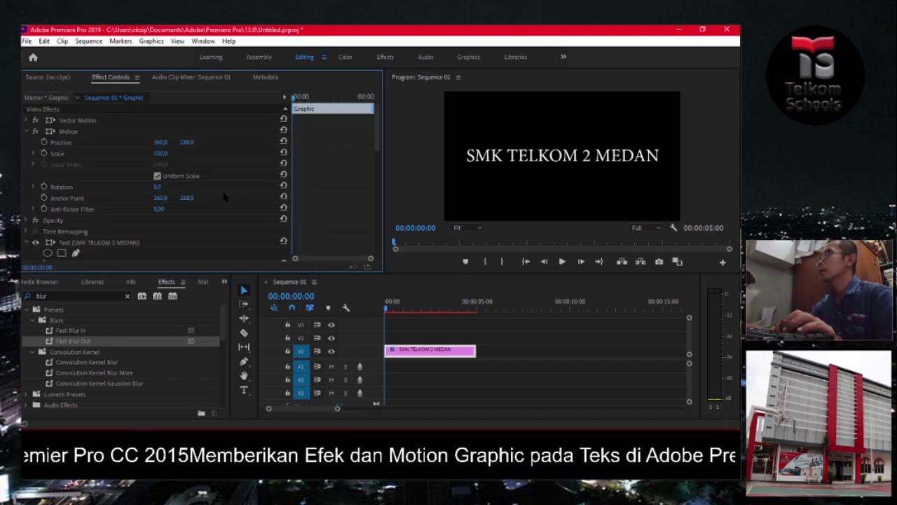
scroll(223, 200, down, 1)
scroll(222, 206, down, 2)
scroll(221, 213, down, 2)
scroll(219, 219, down, 1)
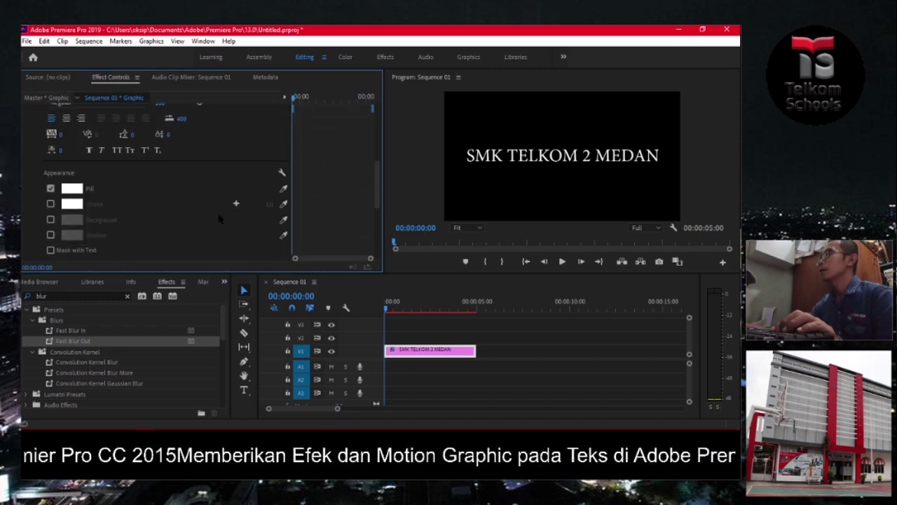
scroll(218, 219, down, 2)
scroll(217, 219, down, 2)
scroll(216, 219, down, 2)
scroll(213, 218, down, 2)
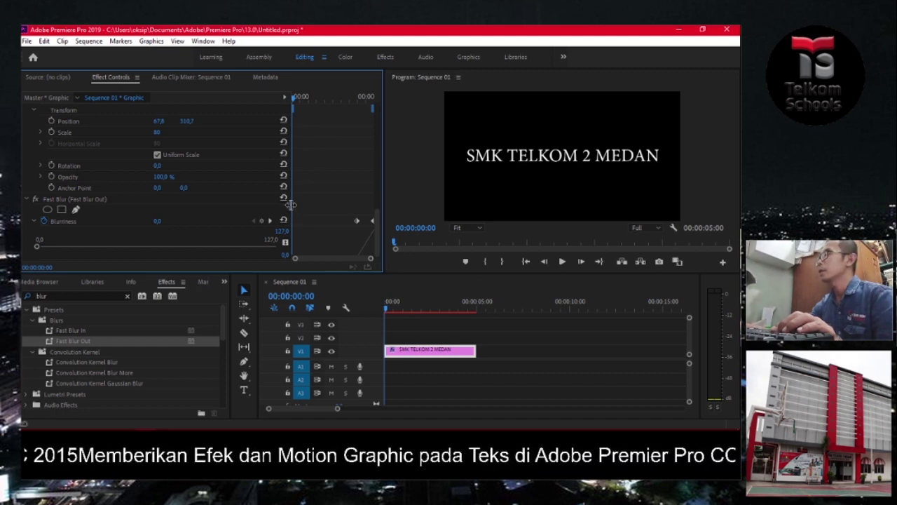
drag(290, 204, 214, 202)
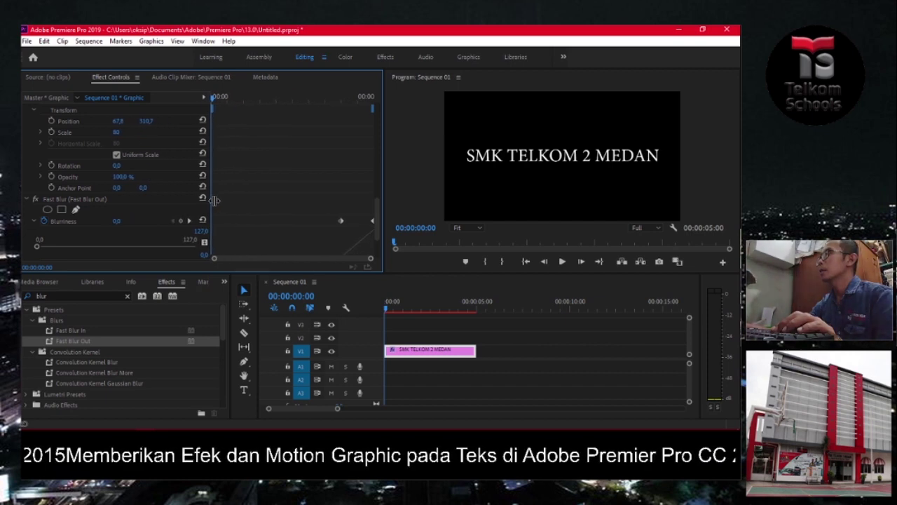
Delete the Blurriness keyframes, leaving it at 0, and move the playhead to 00:00:01:00
click(44, 221)
click(408, 245)
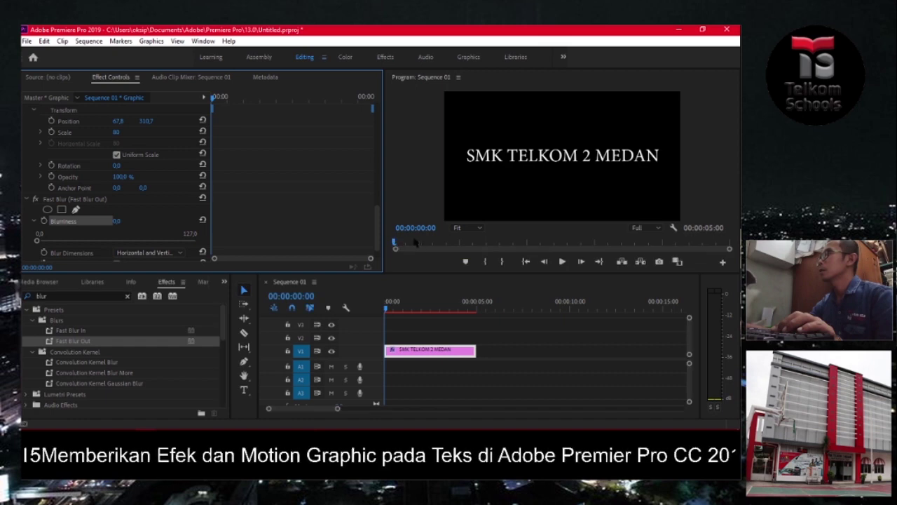
drag(217, 103, 225, 99)
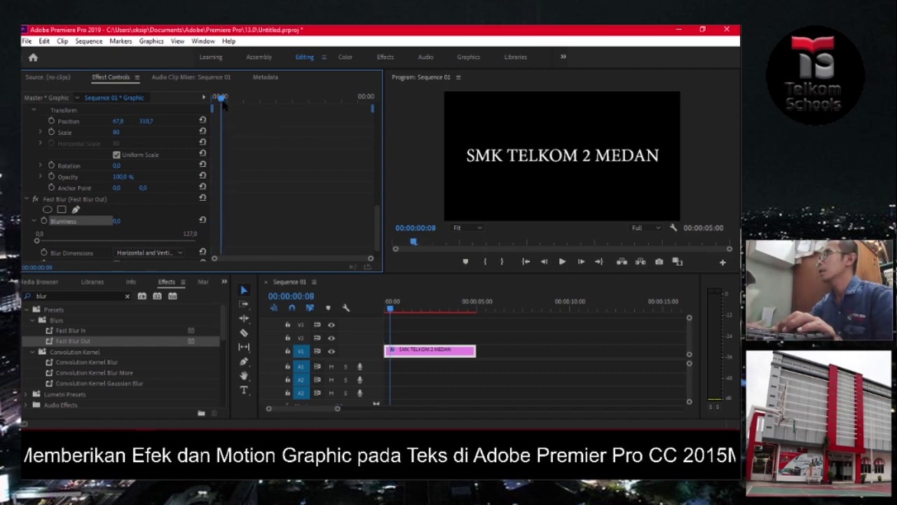
drag(226, 102, 242, 99)
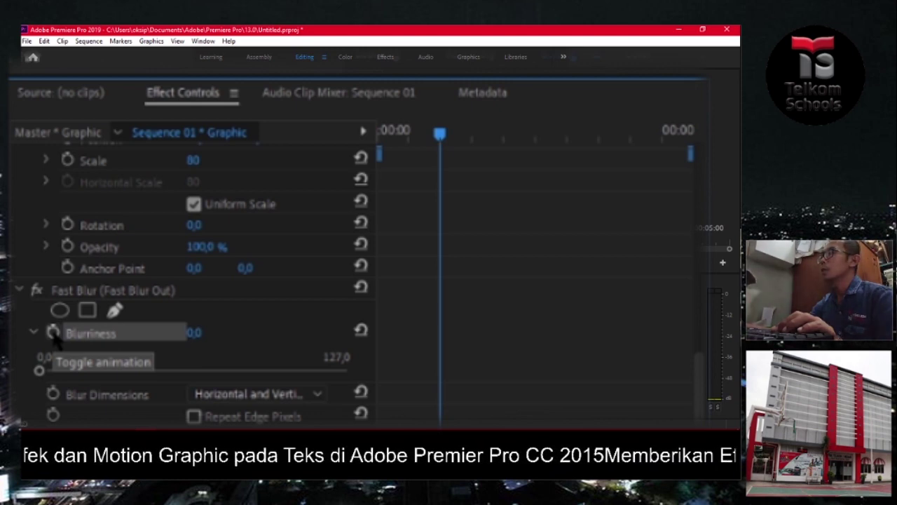
Keyframe Blurriness at 0 at one second and 127 at the clip start, then preview
click(54, 333)
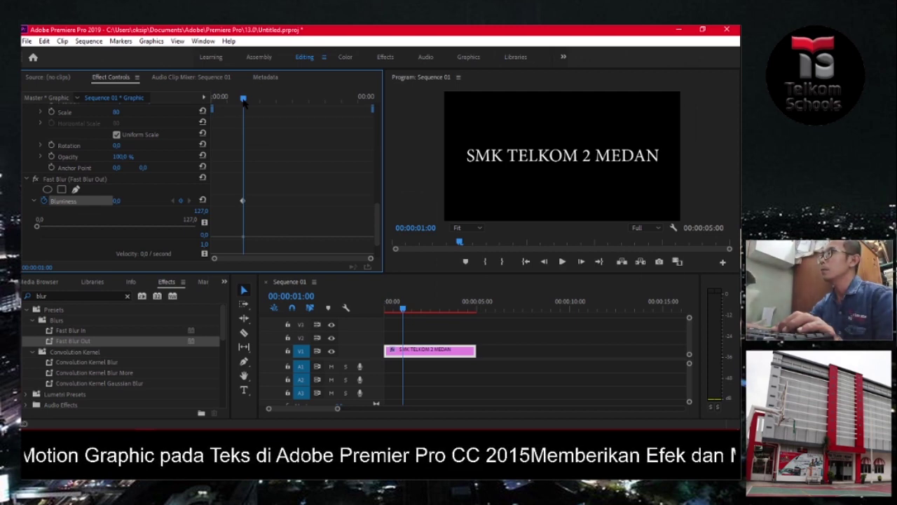
drag(243, 100, 211, 107)
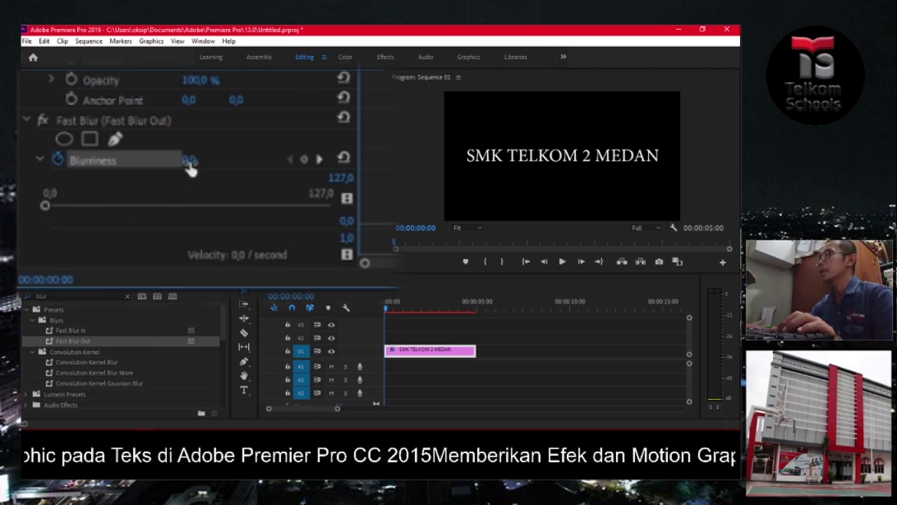
click(97, 206)
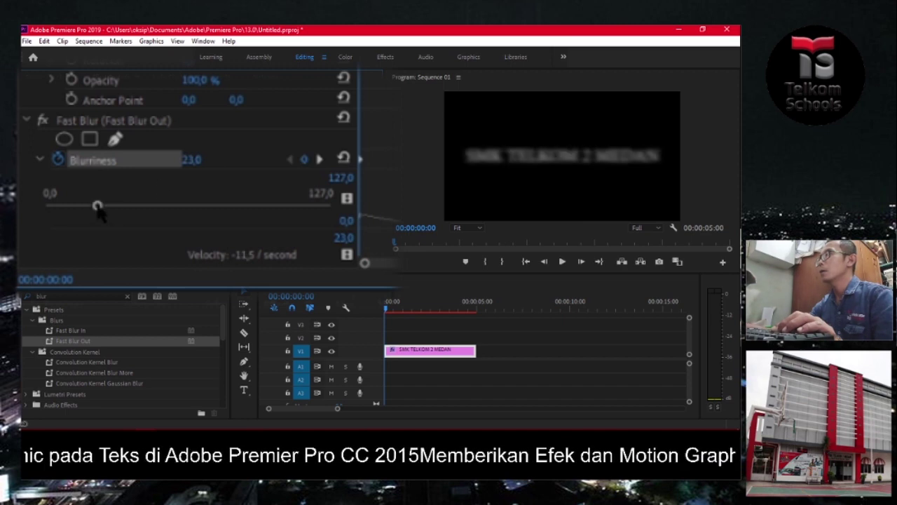
mouse_move(97, 206)
mouse_down()
mouse_move(81, 226)
mouse_move(173, 214)
mouse_up()
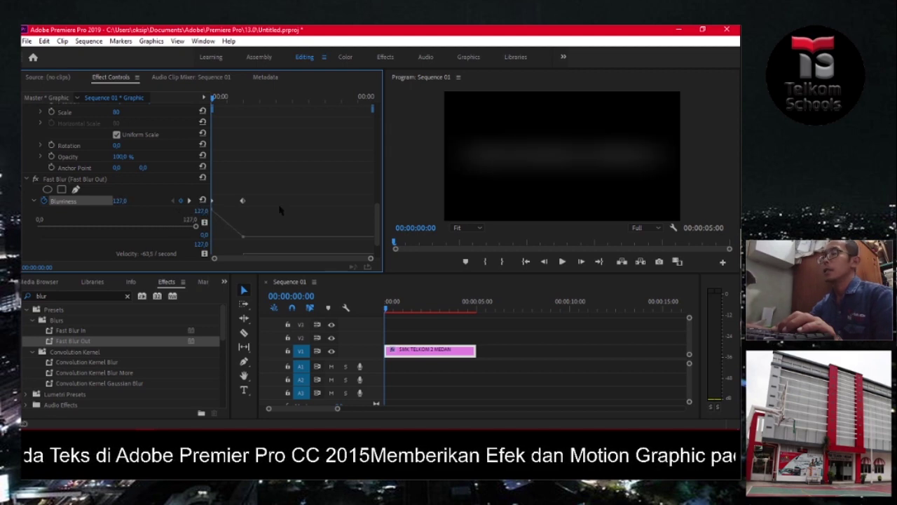
click(563, 262)
click(562, 262)
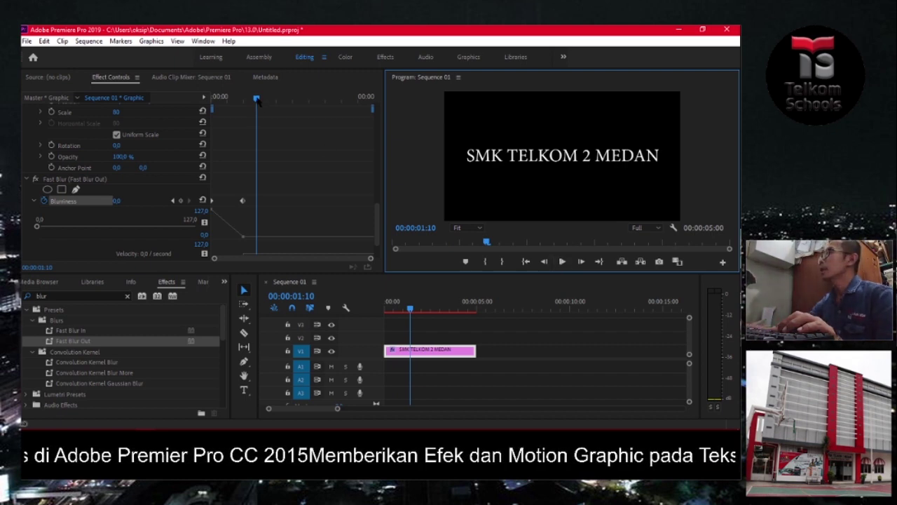
Add a 0 Blurriness keyframe near 00:00:03:01 and a 127 keyframe at 00:00:04:06
drag(257, 100, 309, 98)
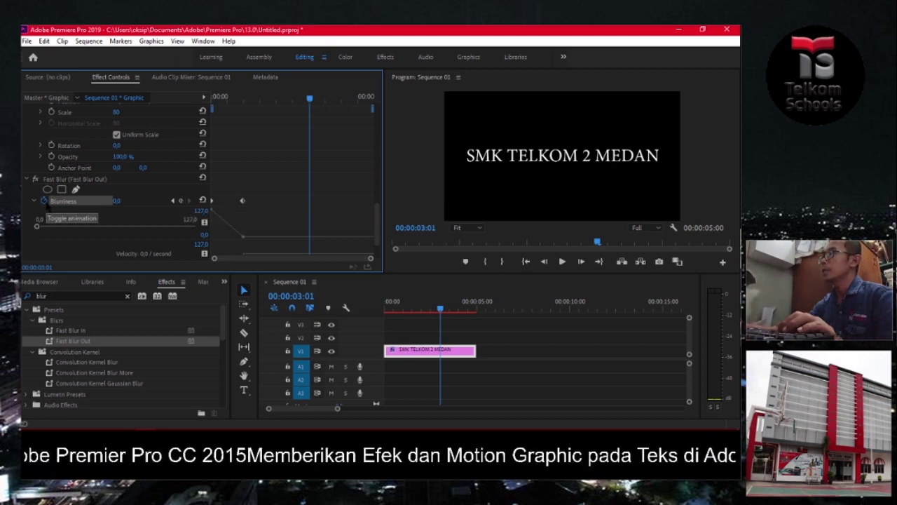
click(180, 201)
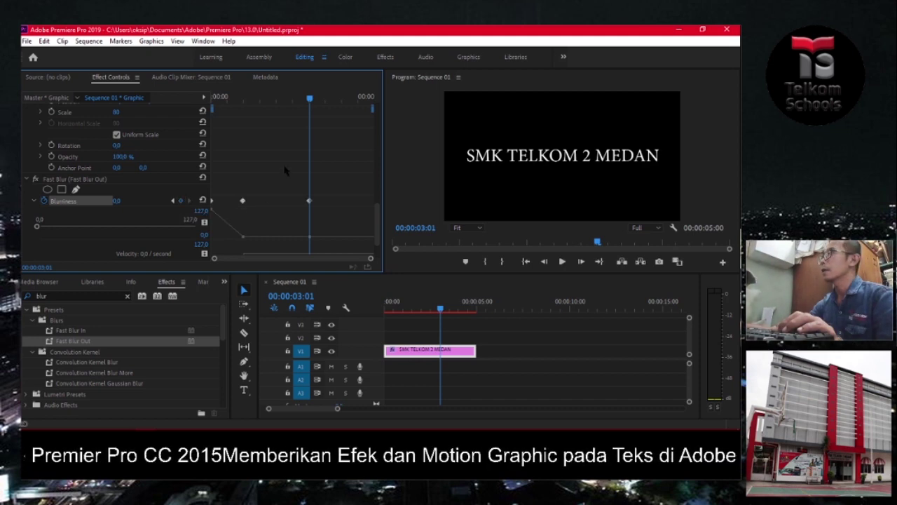
mouse_move(309, 98)
mouse_down()
mouse_move(375, 107)
mouse_move(369, 100)
mouse_up()
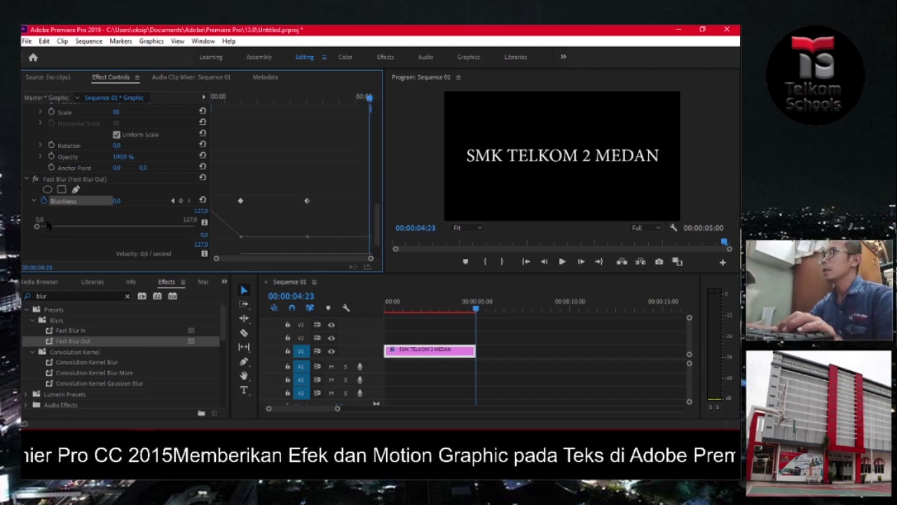
drag(38, 227, 200, 226)
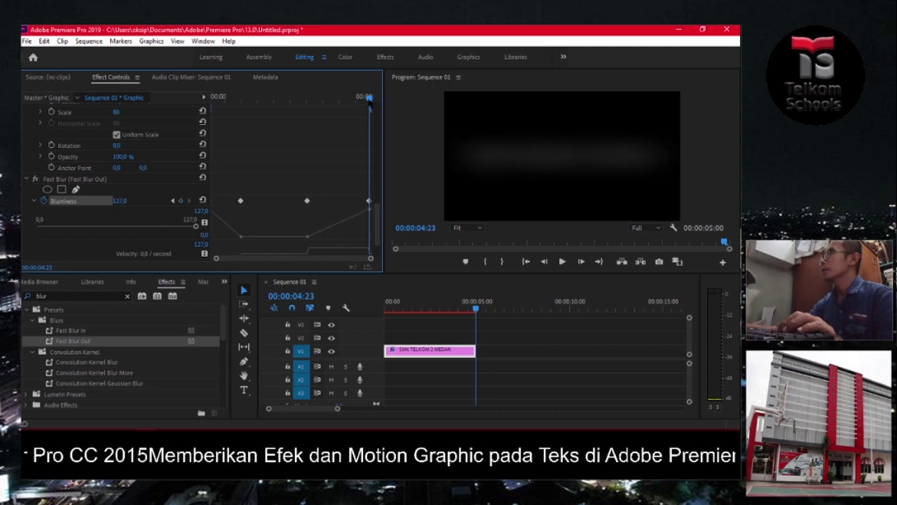
drag(370, 99, 347, 99)
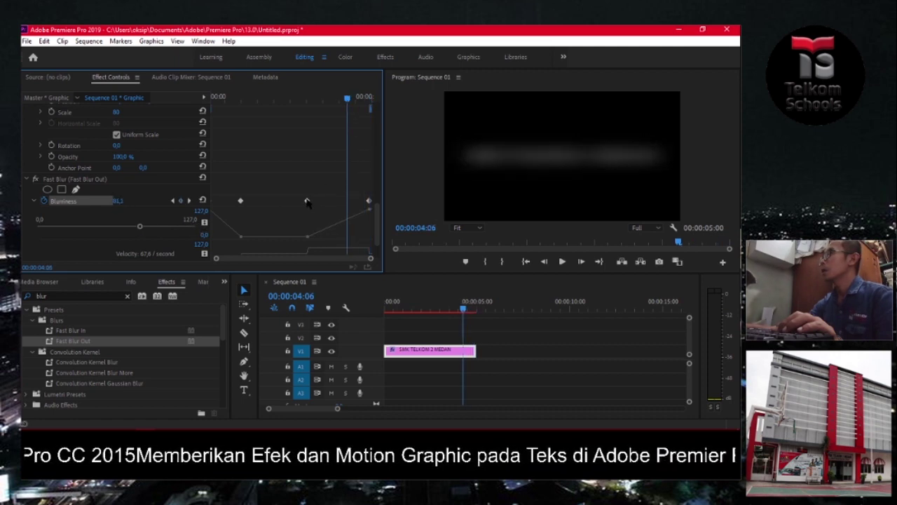
drag(306, 202, 296, 201)
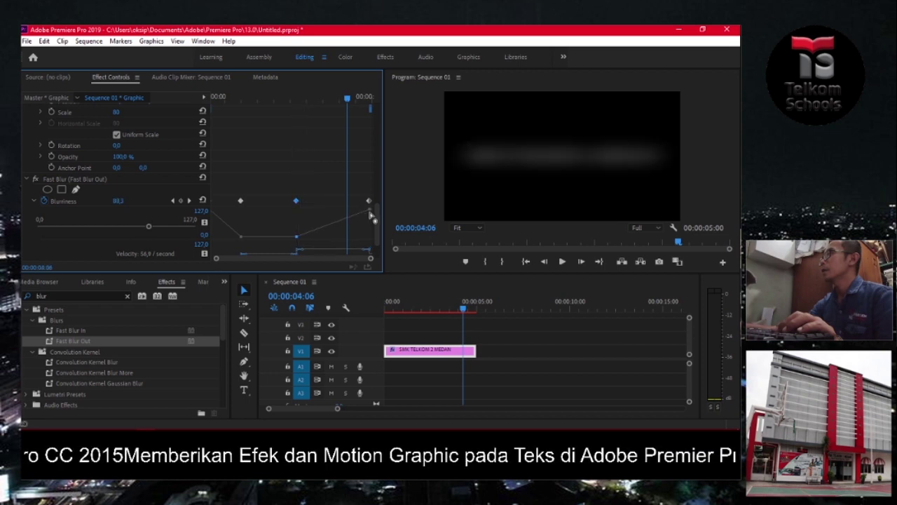
drag(369, 202, 290, 202)
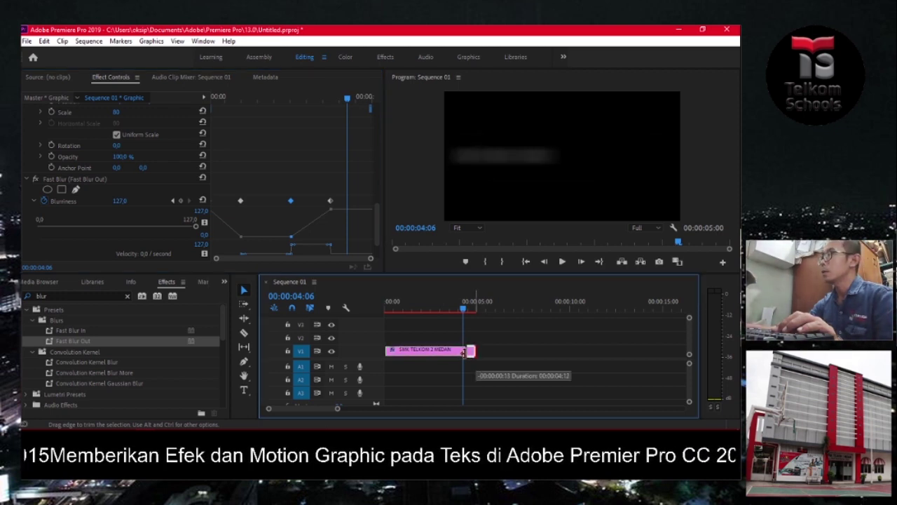
Trim the title clip to end at 00:00:04:06 and play it from the start
drag(474, 353, 467, 353)
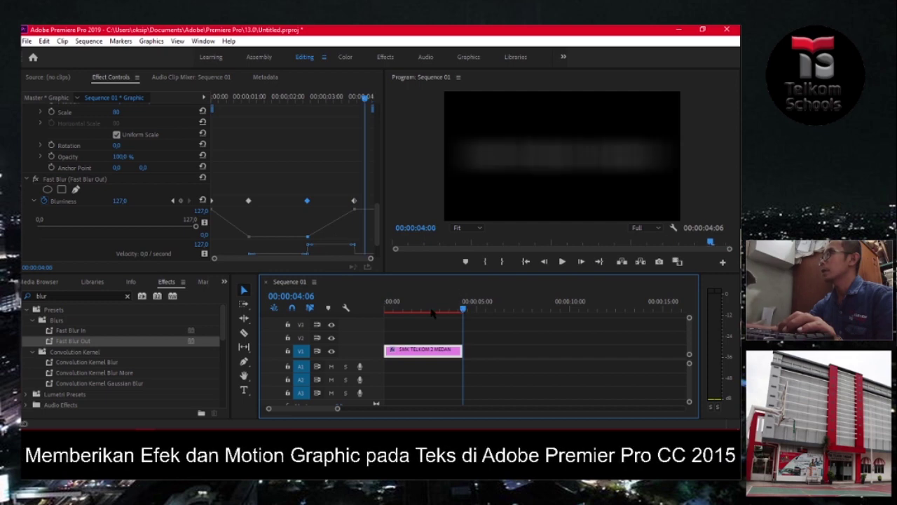
key(Home)
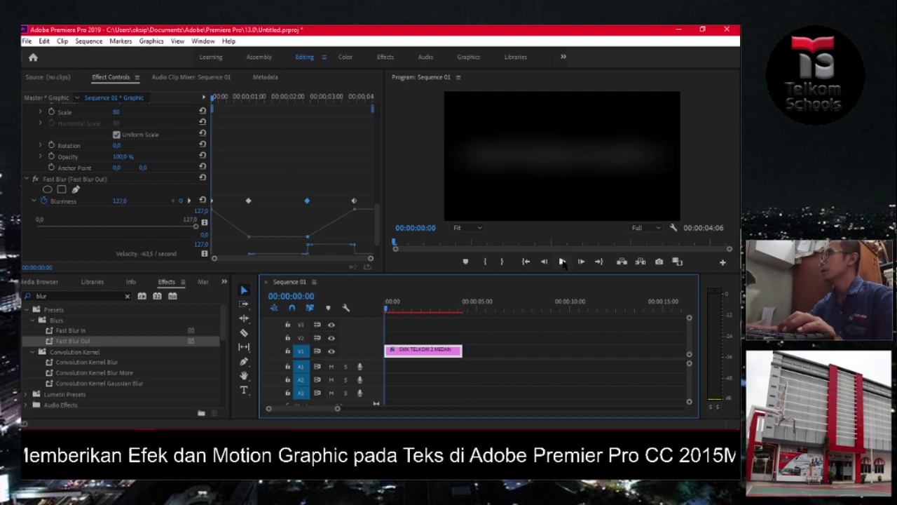
click(562, 261)
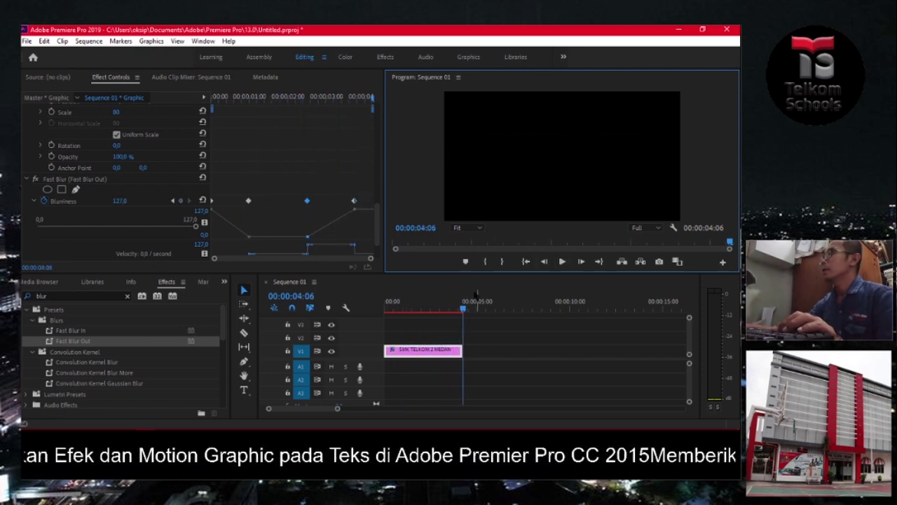
Apply Ease In/Ease Out to the Blurriness keyframes at one second, three seconds and the end
mouse_move(464, 310)
mouse_down()
mouse_move(386, 312)
mouse_move(336, 295)
mouse_up()
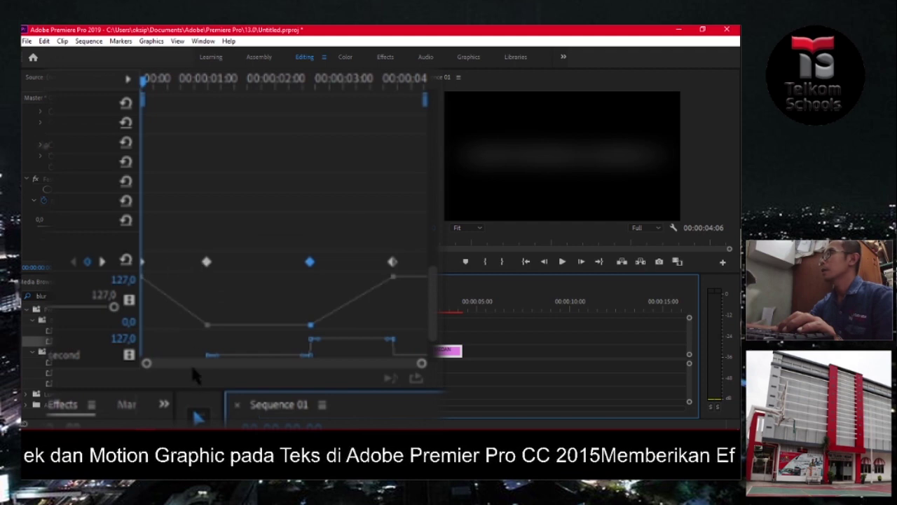
click(143, 272)
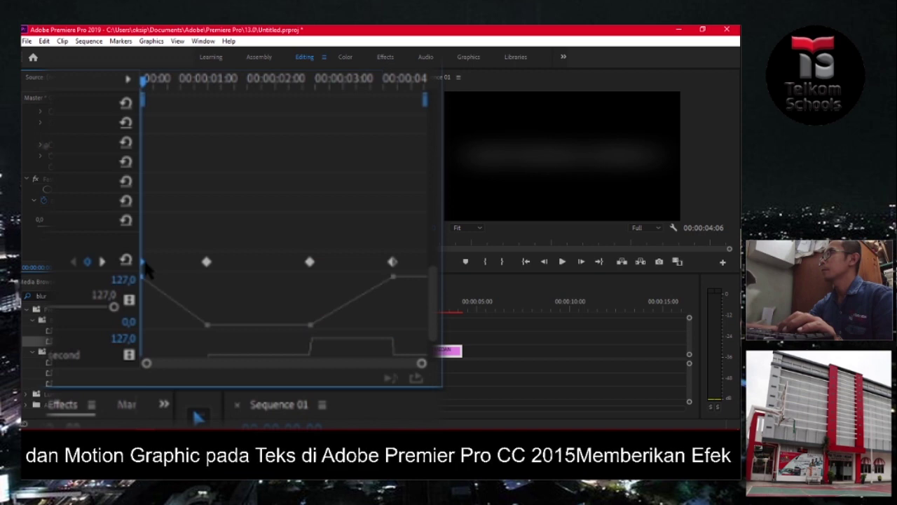
click(207, 263)
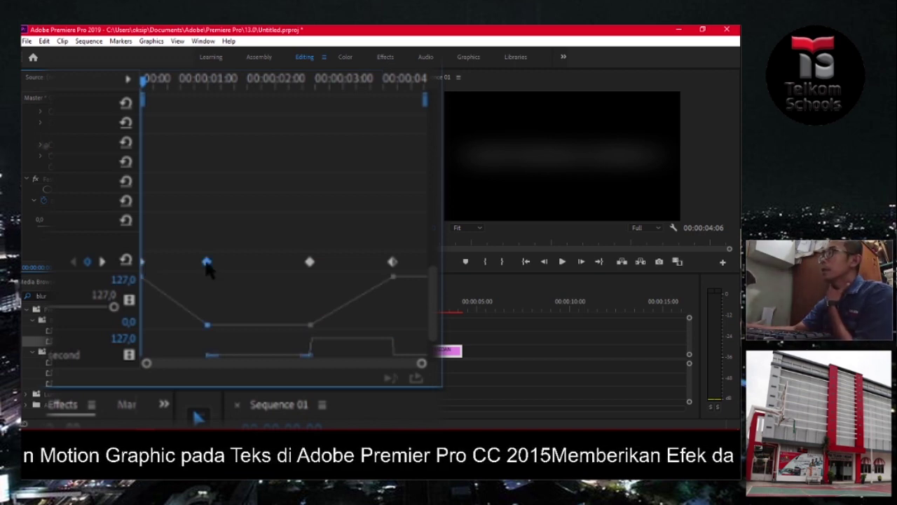
right_click(207, 265)
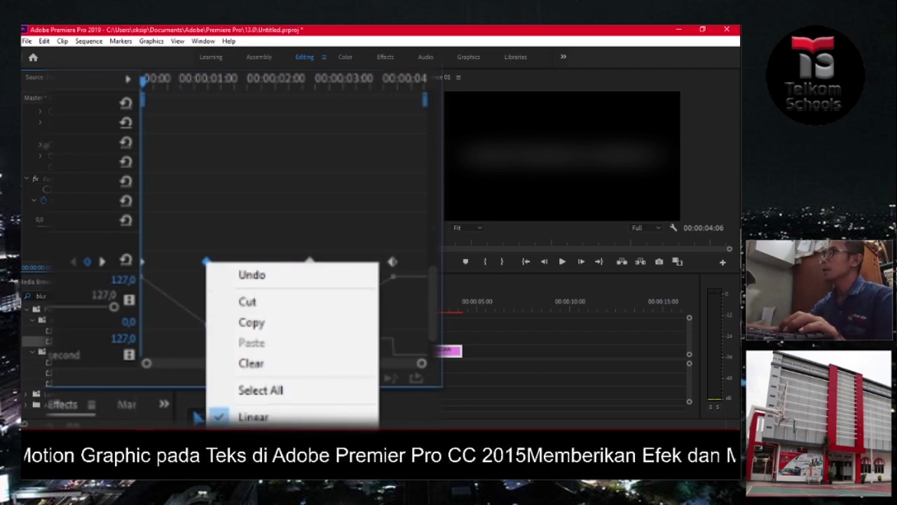
click(199, 417)
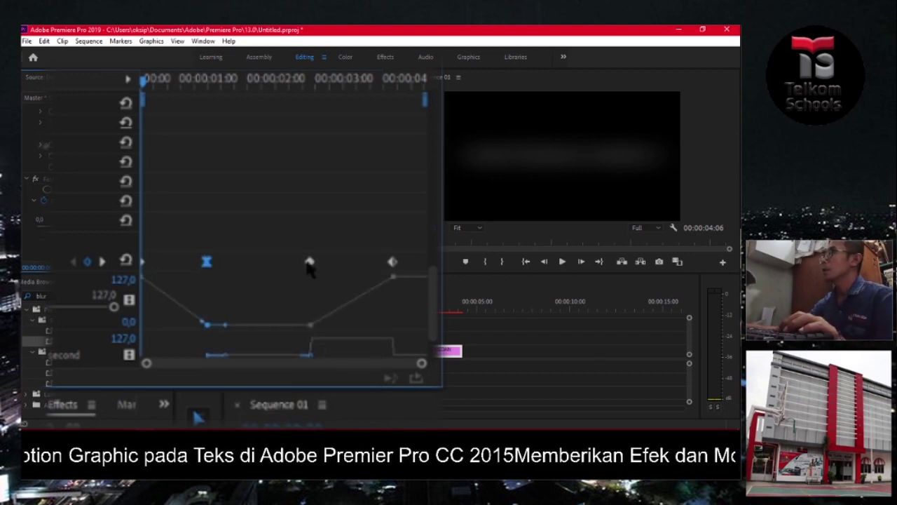
click(309, 261)
right_click(311, 269)
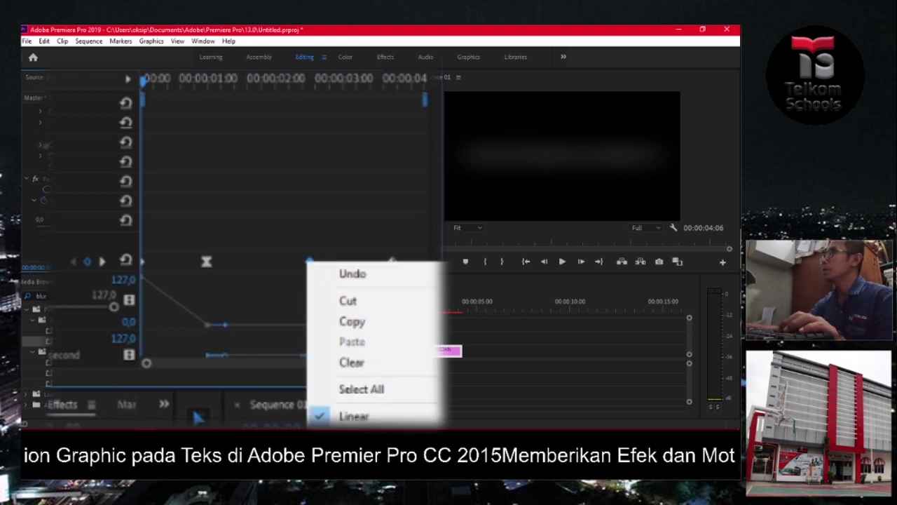
click(354, 436)
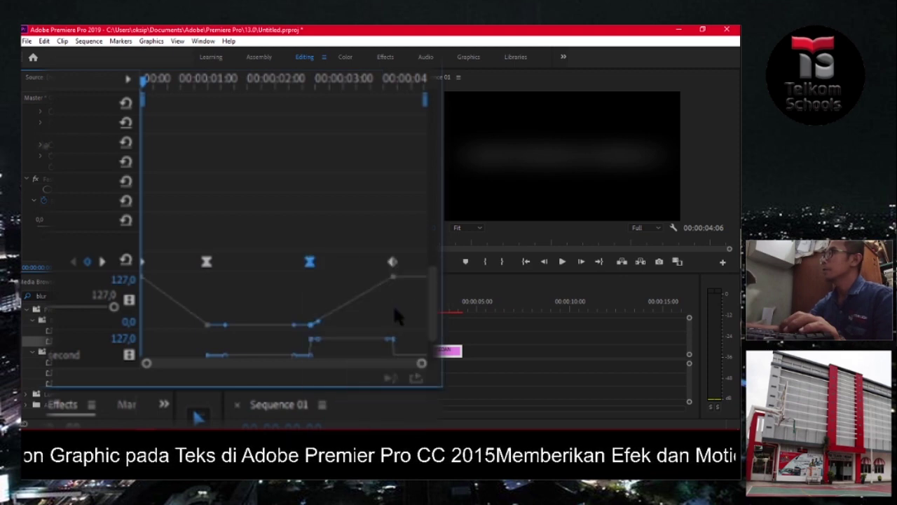
click(392, 263)
right_click(392, 264)
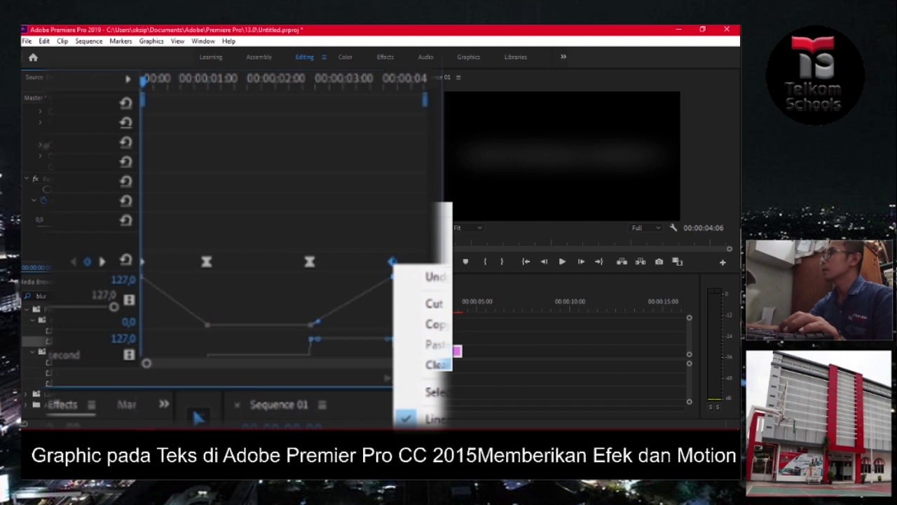
click(436, 432)
Drag bezier handles to smooth the curves around the sharp keyframes, then preview the blur
click(143, 263)
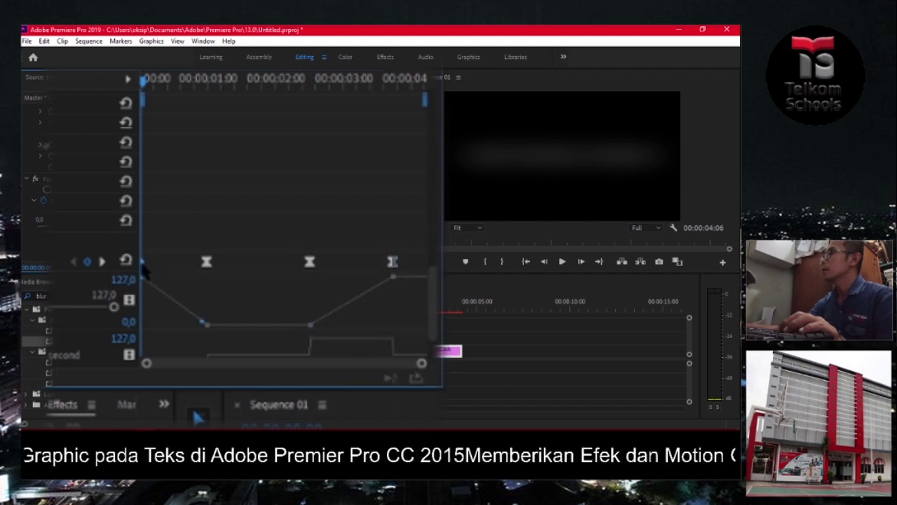
right_click(143, 266)
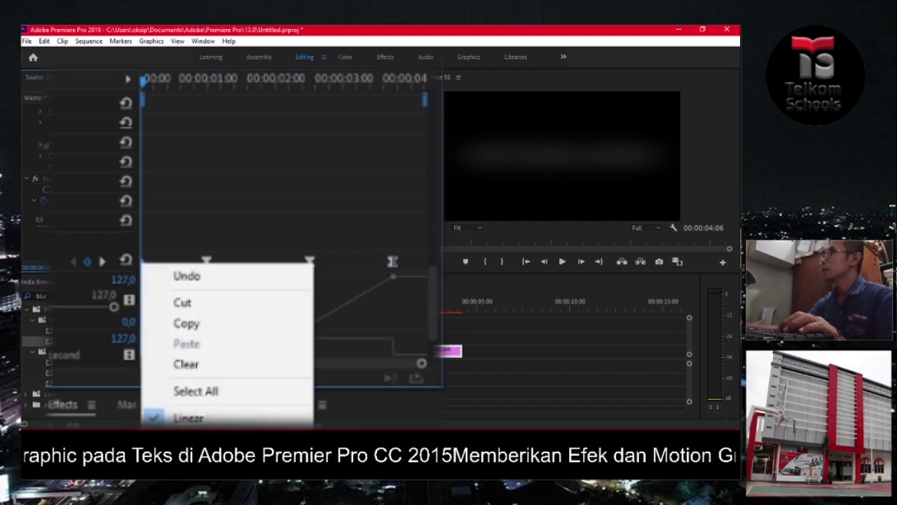
click(185, 433)
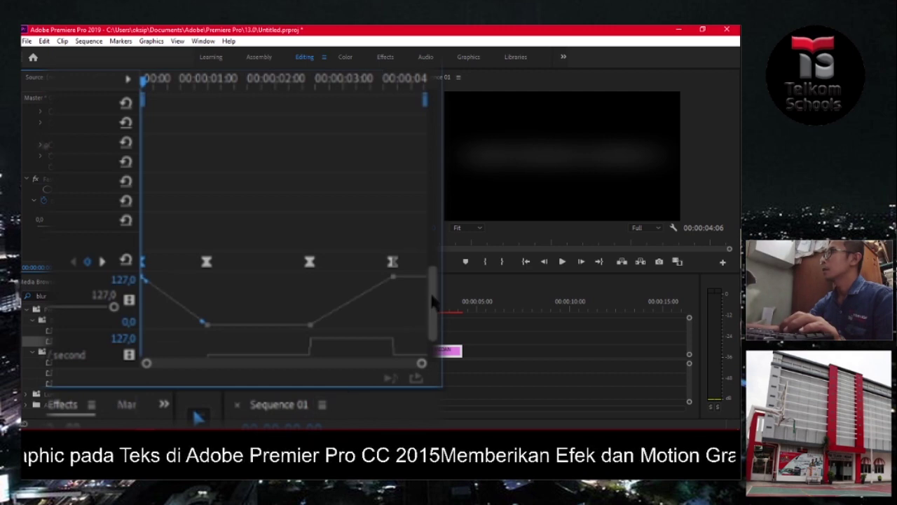
drag(432, 300, 431, 337)
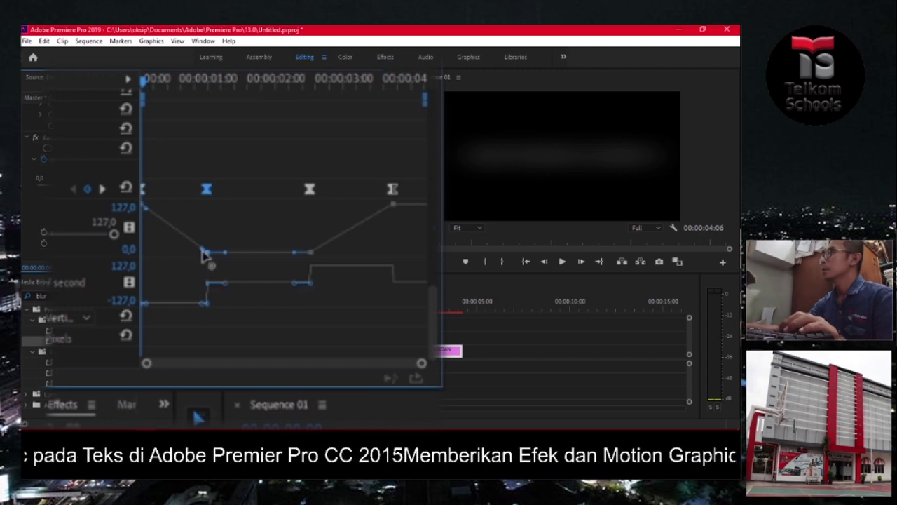
drag(201, 251, 142, 256)
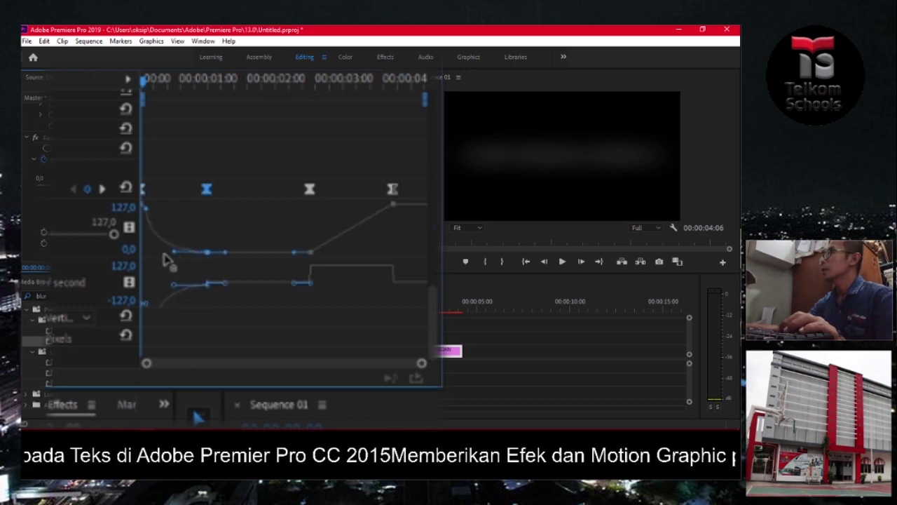
click(291, 285)
drag(290, 287, 255, 297)
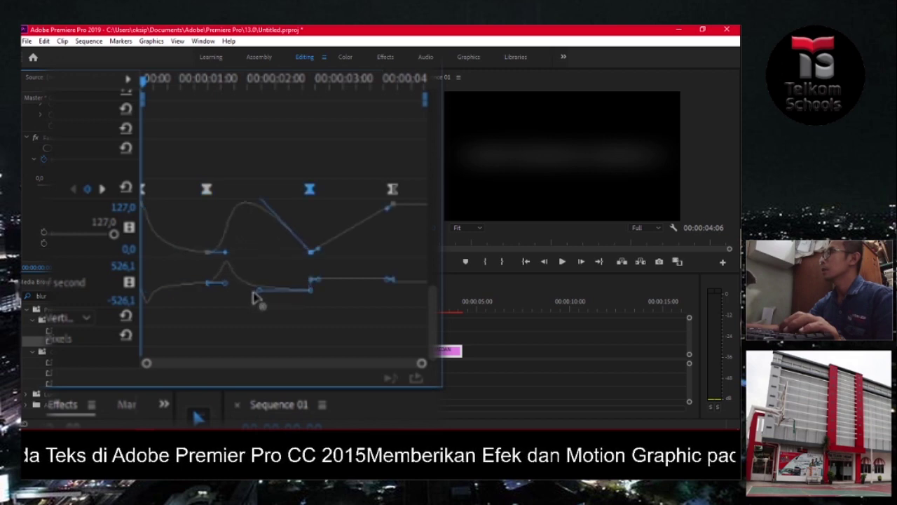
click(563, 262)
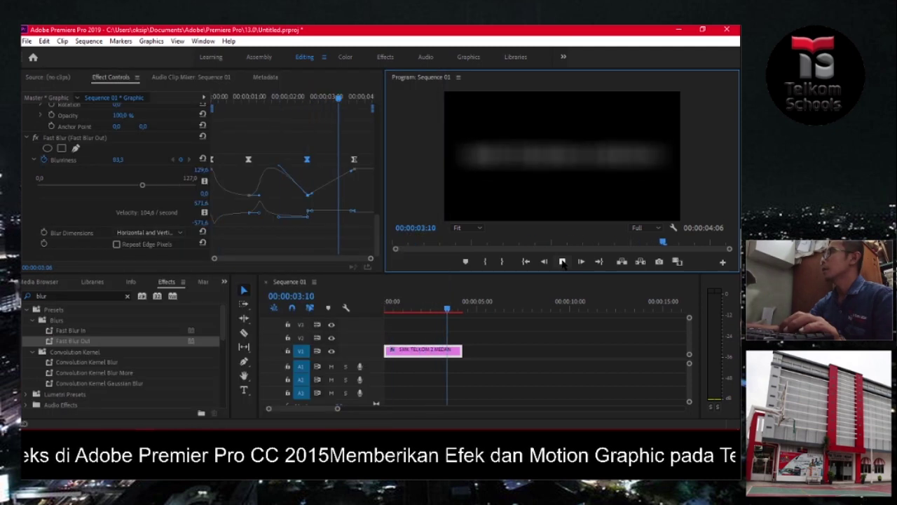
Steepen the bezier curve into the final Blurriness keyframe and preview the title from the start
click(357, 214)
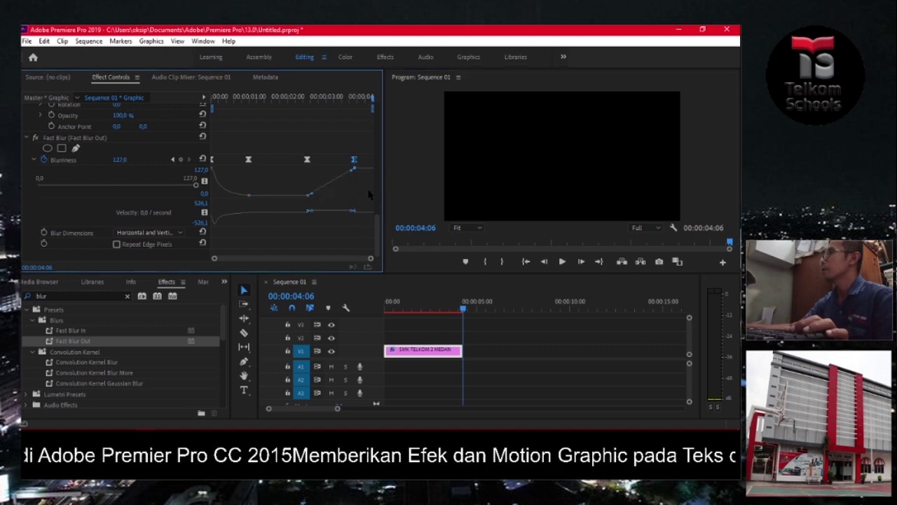
drag(351, 173, 358, 178)
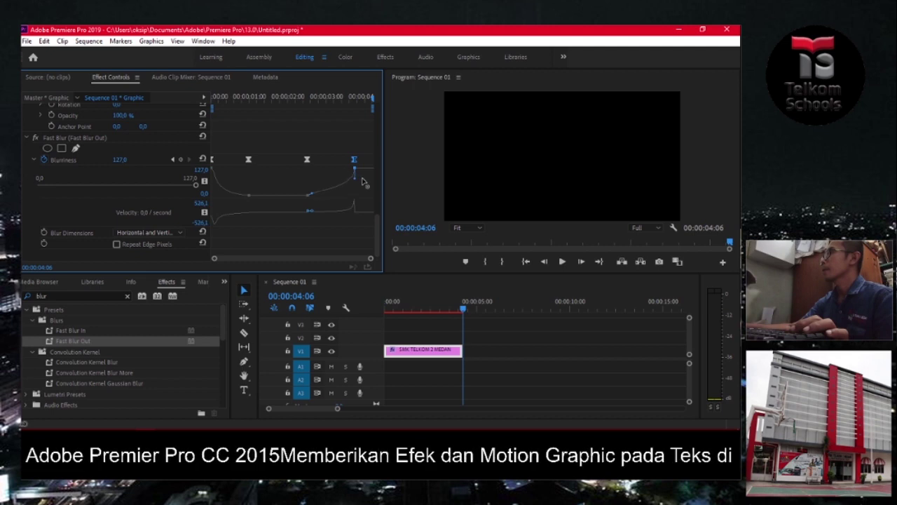
click(463, 308)
key(Home)
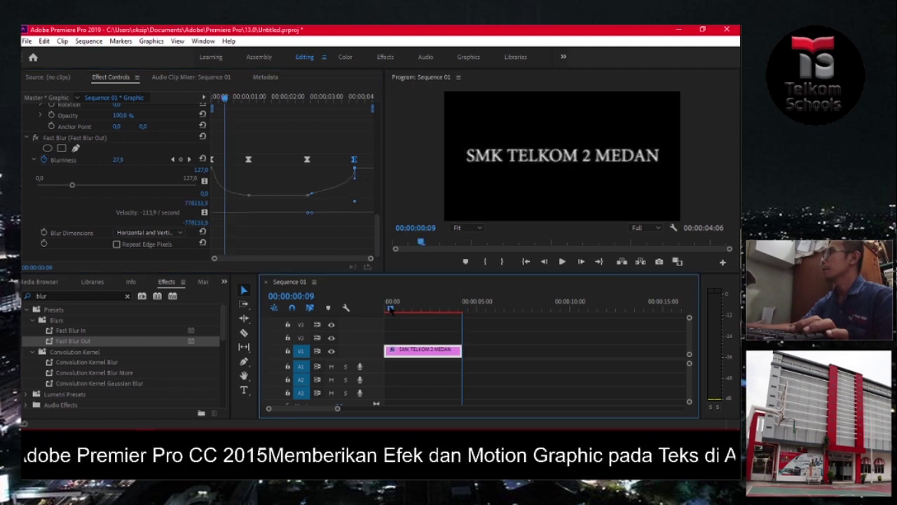
click(562, 262)
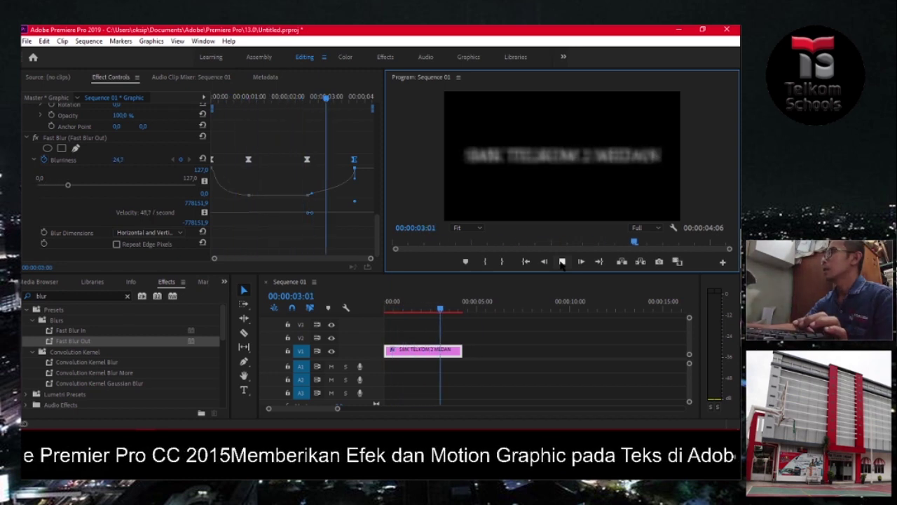
click(563, 262)
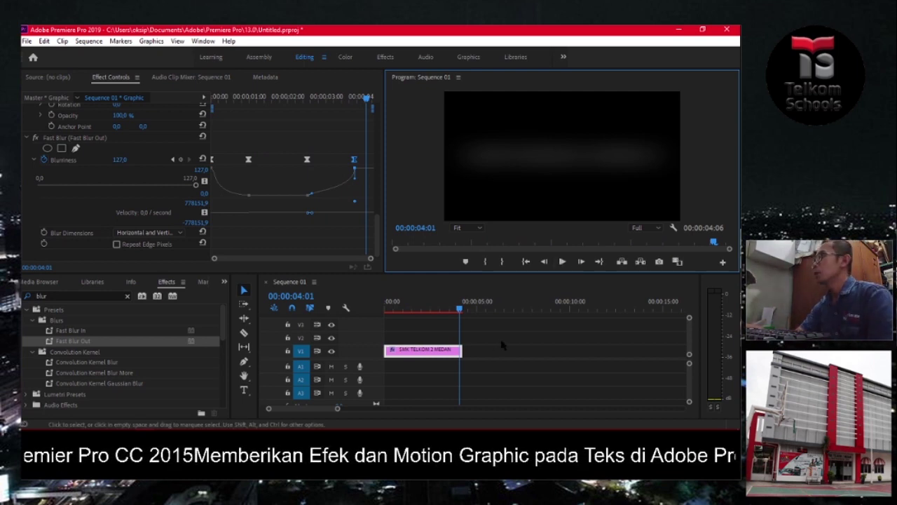
Zoom the timeline out, park the playhead just past the first clip, and deselect it
drag(337, 412, 356, 407)
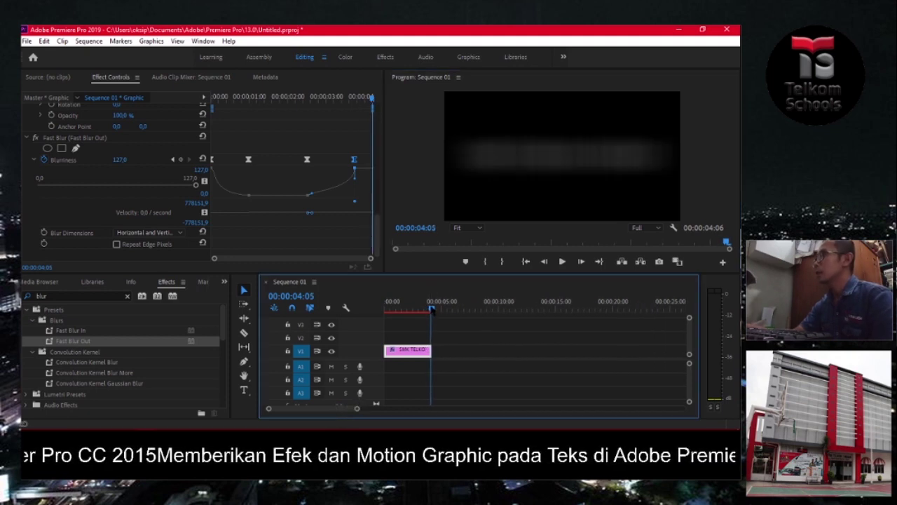
drag(430, 309, 435, 309)
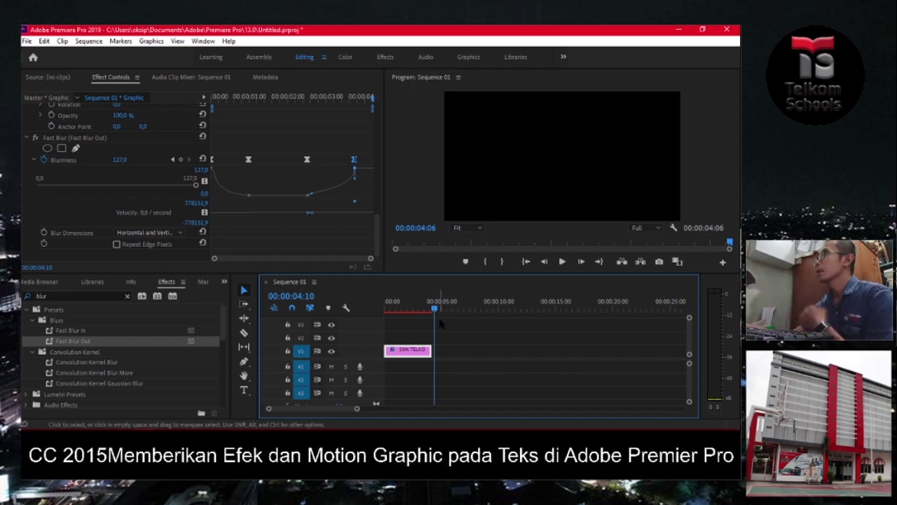
click(475, 345)
Type a second text title reading PARIWISATA in the Program Monitor and select its text box
click(244, 390)
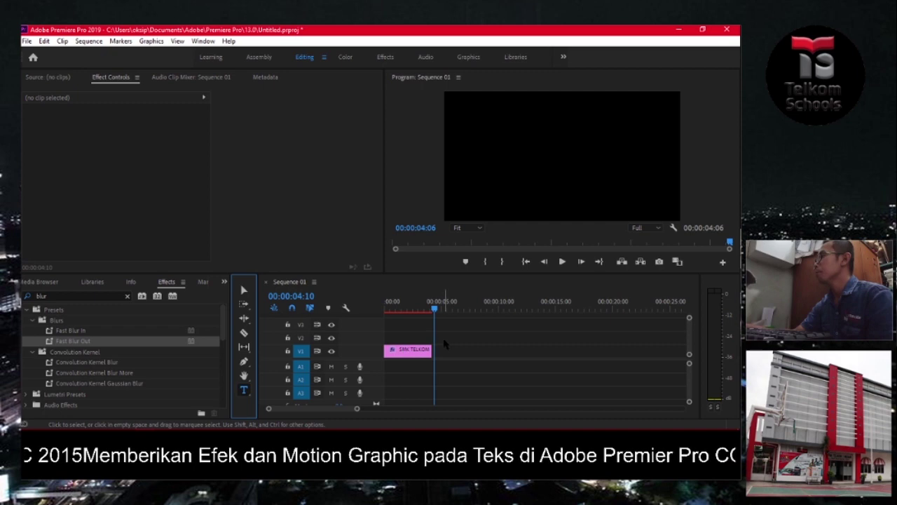
click(483, 159)
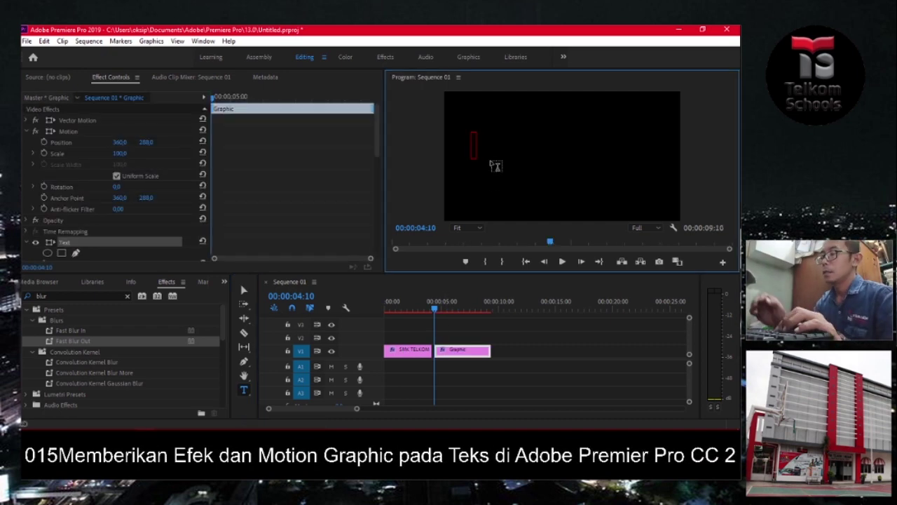
text(P)
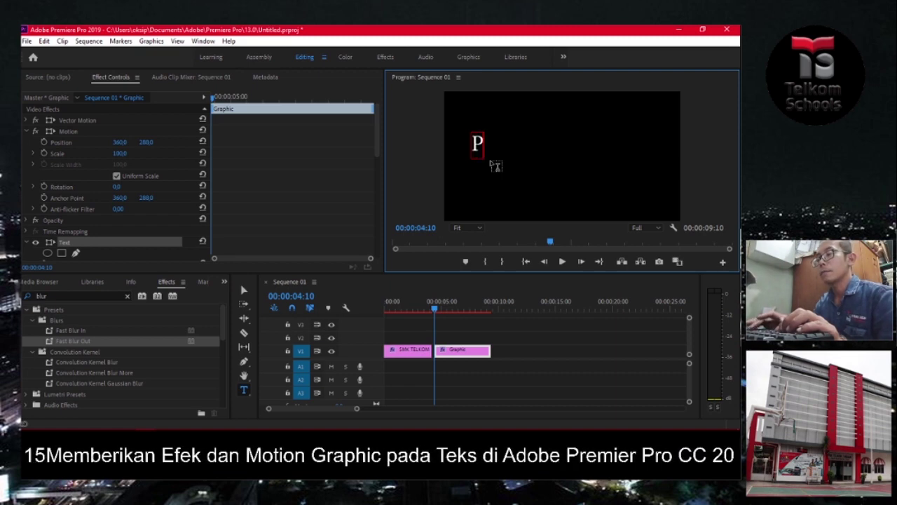
text(ARIWISATA)
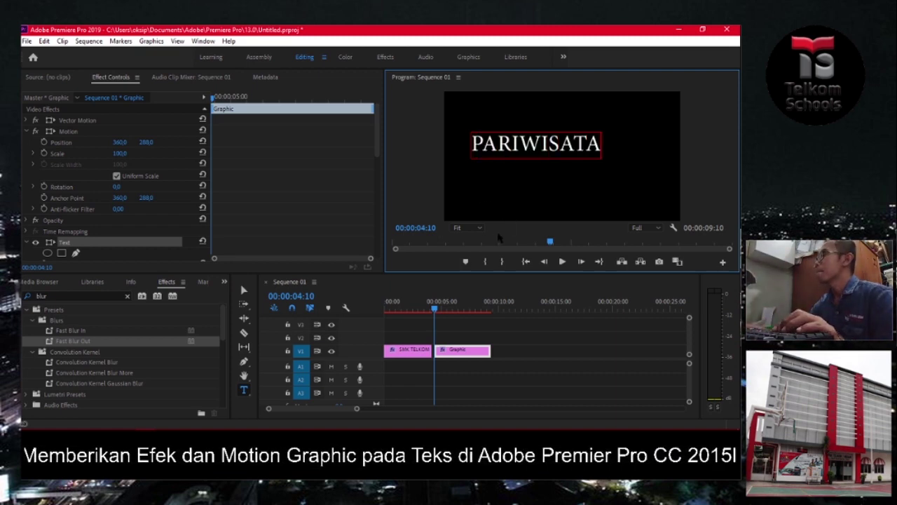
click(242, 288)
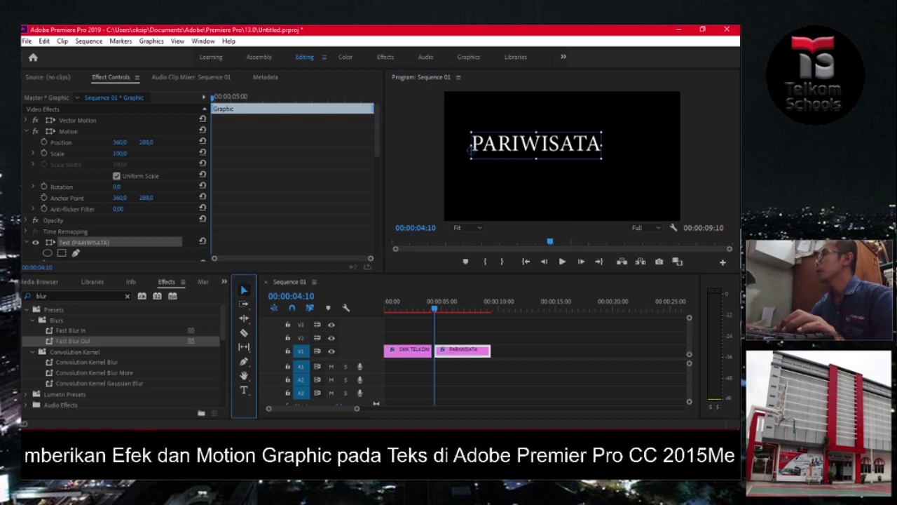
Move the PARIWISATA text toward the centre, try the alignment options, and adjust its font size
drag(536, 143, 560, 150)
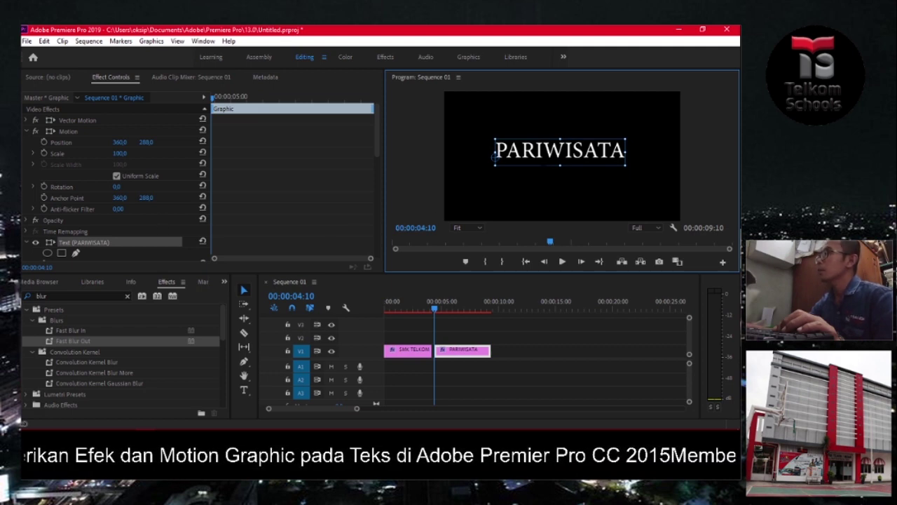
key(Down)
key(Down)
key(Down)
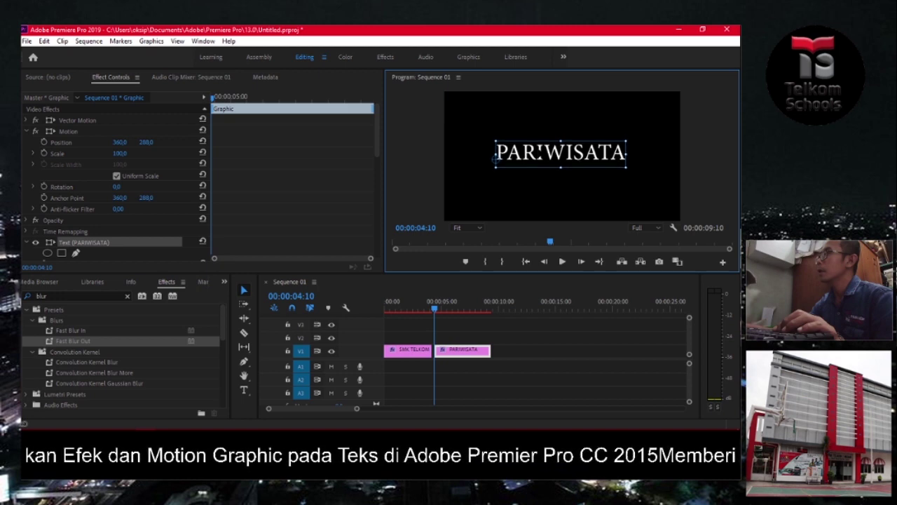
scroll(166, 214, down, 2)
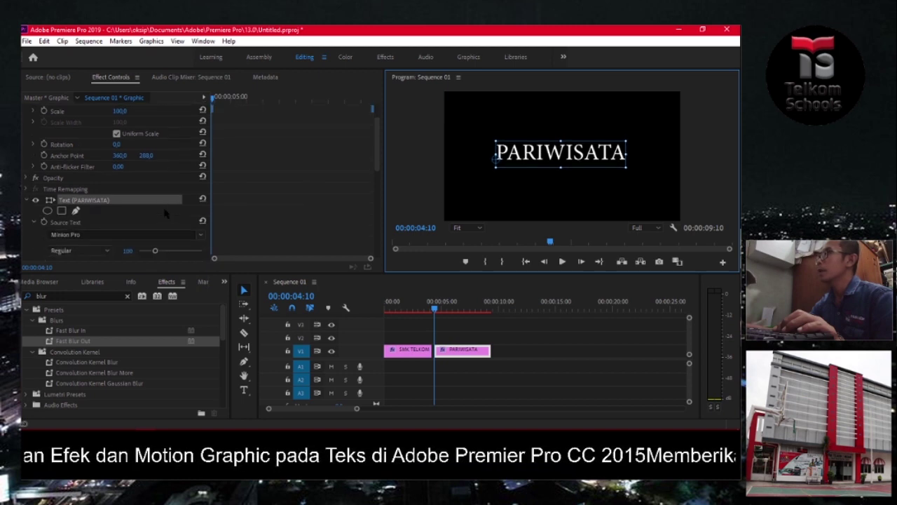
scroll(98, 196, down, 1)
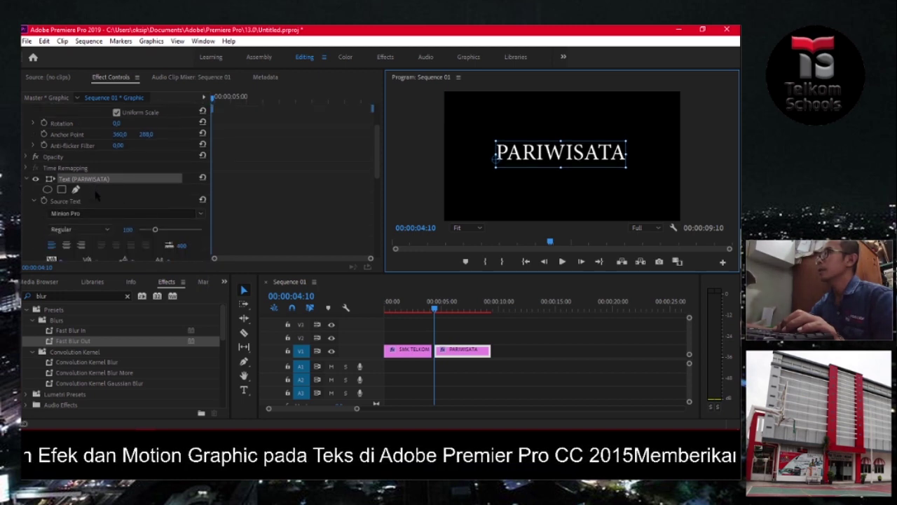
scroll(97, 195, down, 1)
scroll(97, 196, down, 1)
click(66, 193)
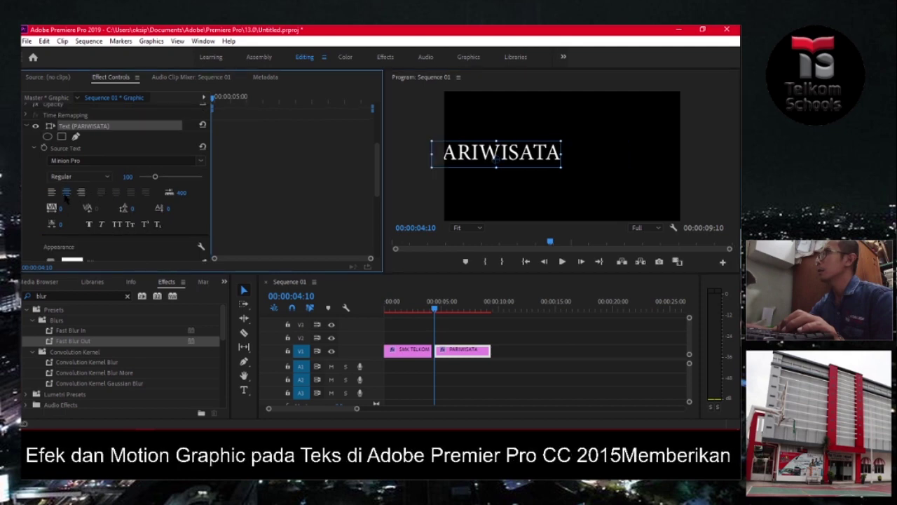
click(81, 193)
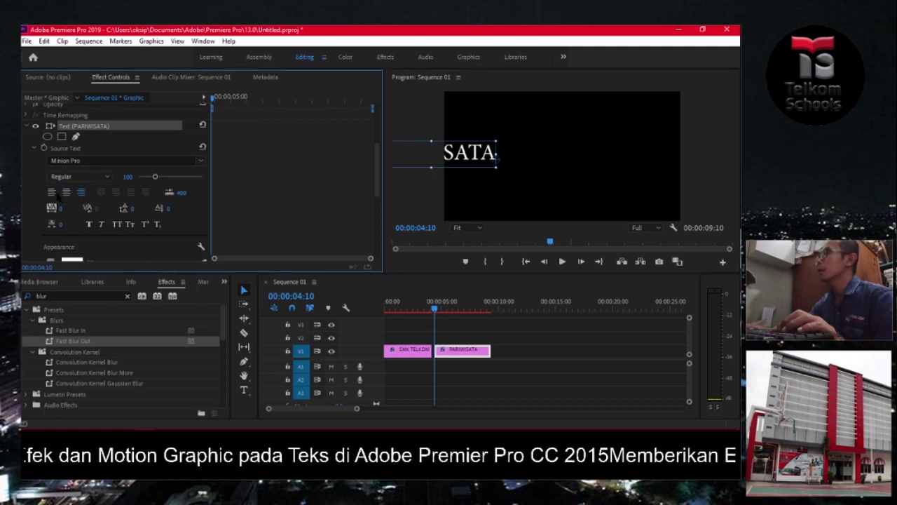
click(51, 192)
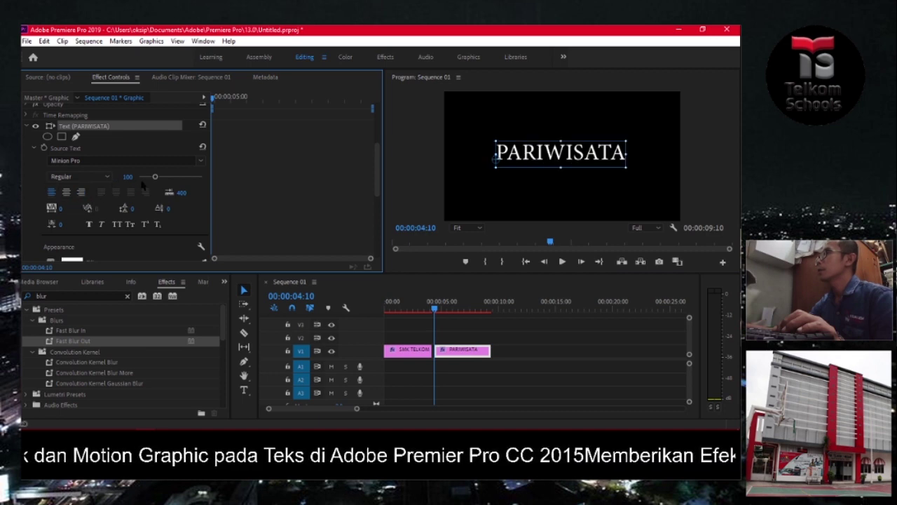
drag(154, 180, 154, 183)
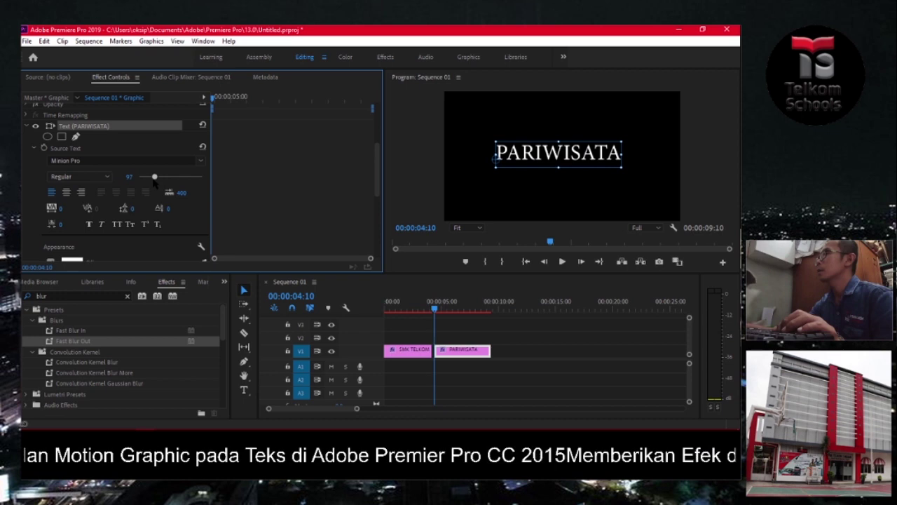
Set the font to Quadrus Semicond, widen tracking to 136, and apply faux bold
click(201, 163)
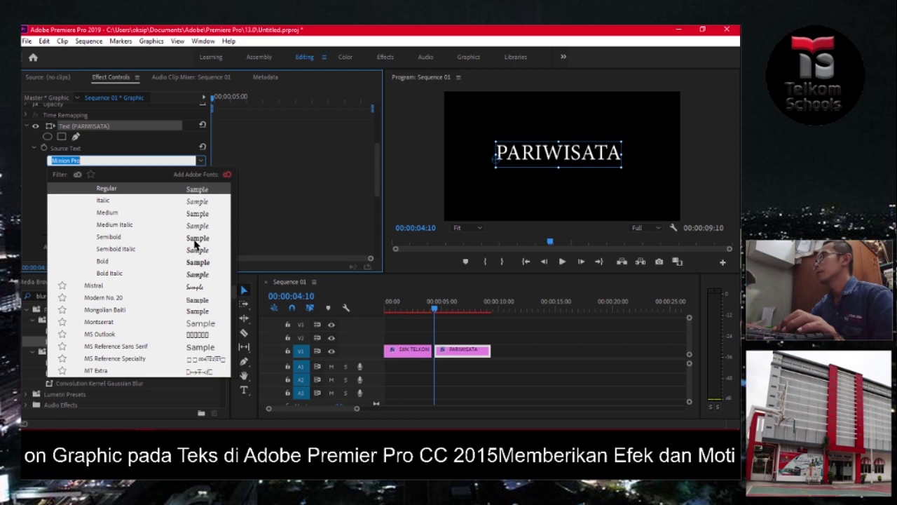
click(194, 240)
click(201, 161)
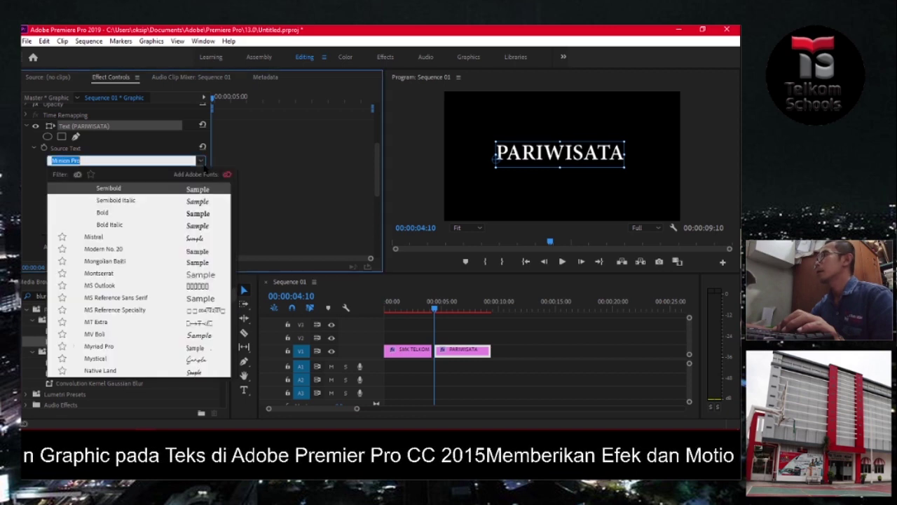
scroll(200, 253, down, 3)
scroll(189, 280, down, 3)
scroll(168, 300, down, 5)
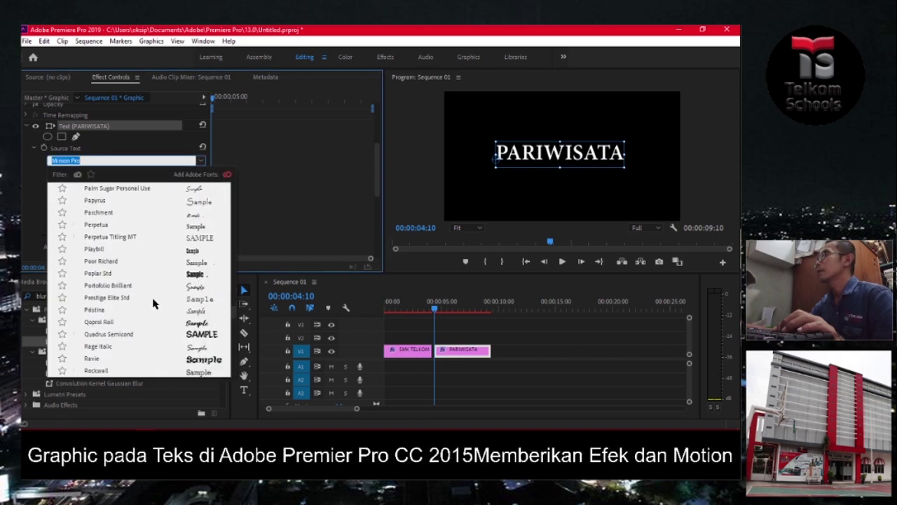
click(118, 335)
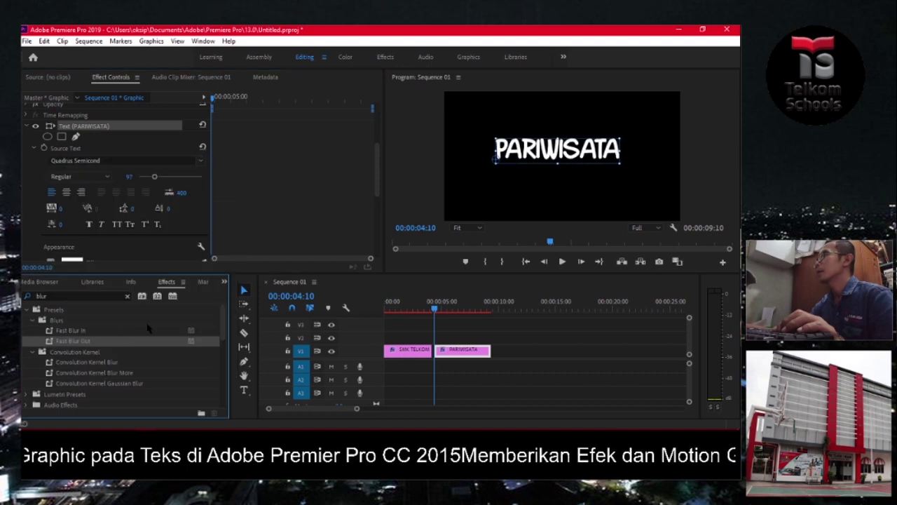
scroll(93, 258, down, 2)
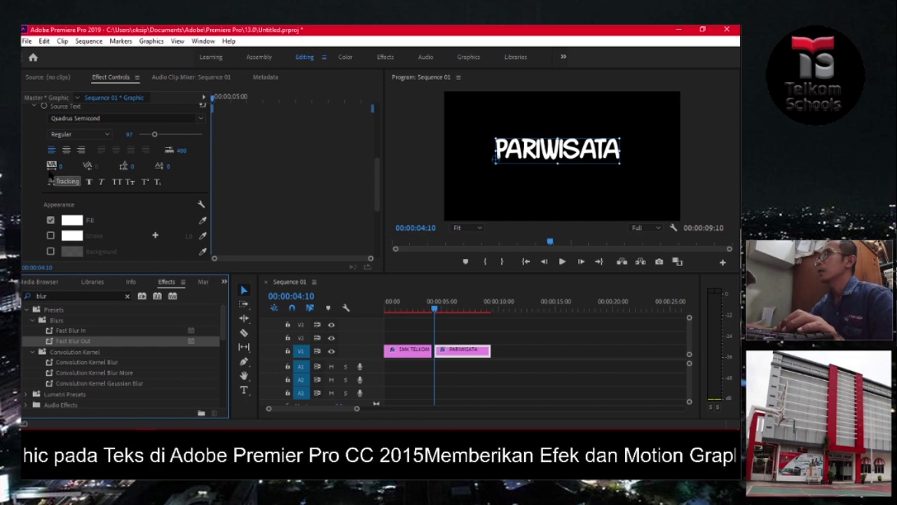
drag(61, 166, 156, 166)
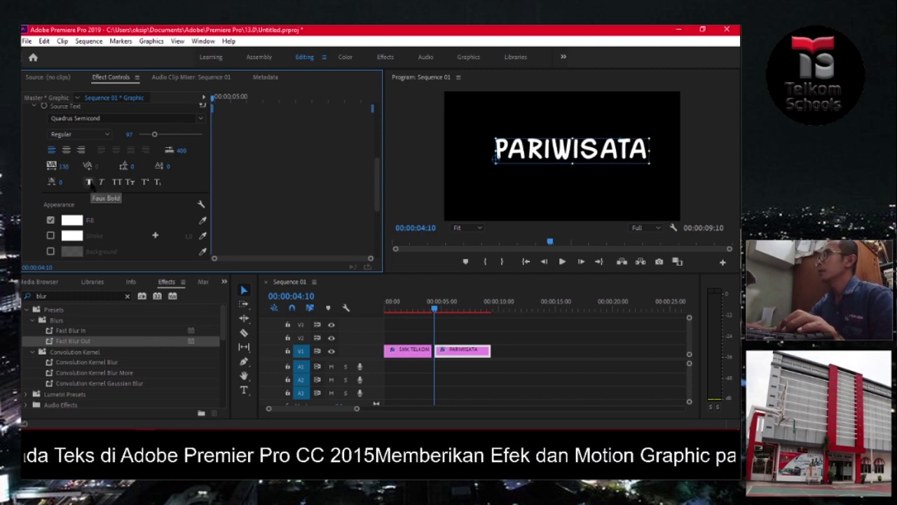
click(89, 182)
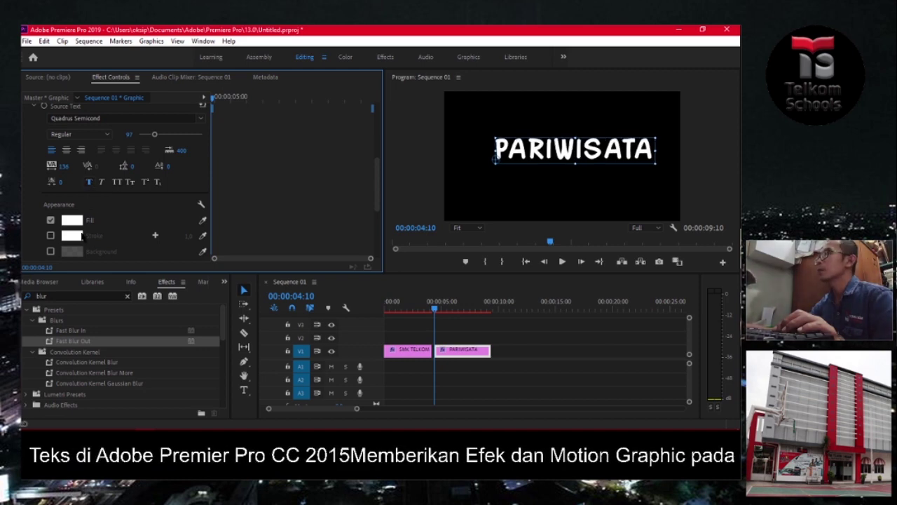
Set the PARIWISATA text fill colour to pure red (FF0000)
click(73, 222)
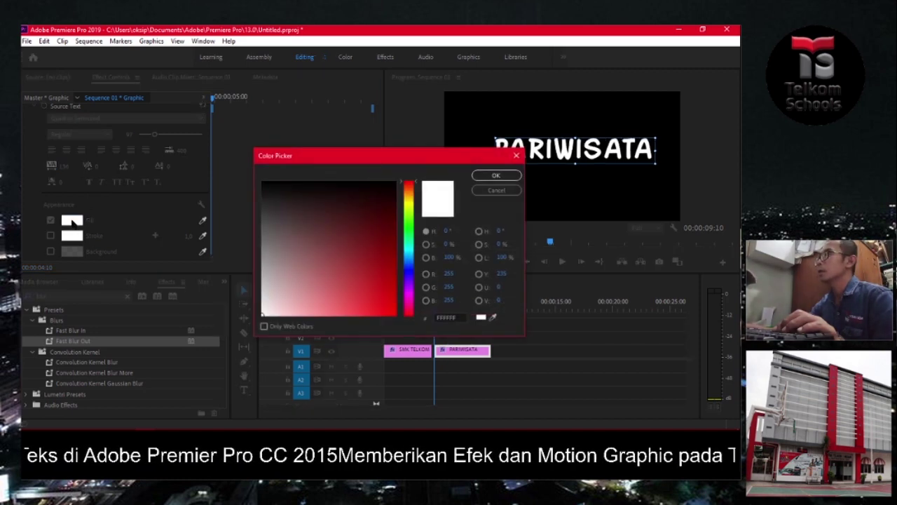
click(395, 314)
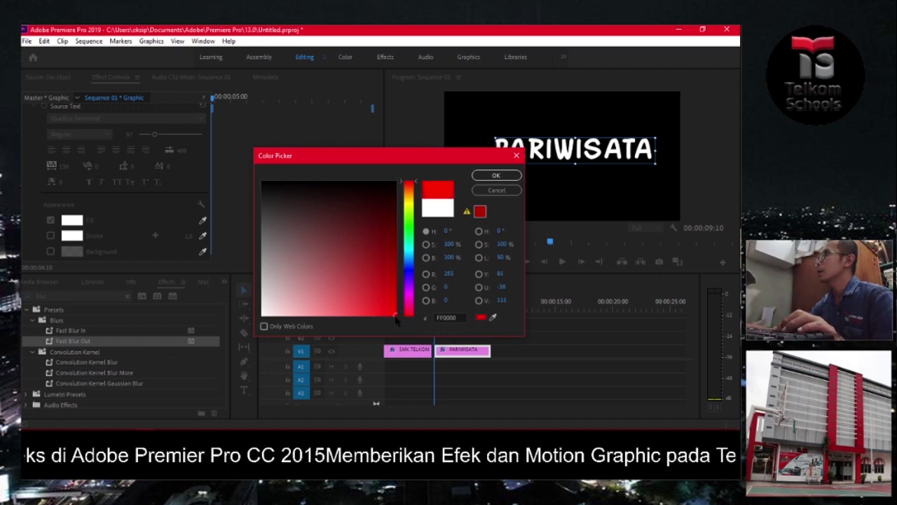
click(495, 175)
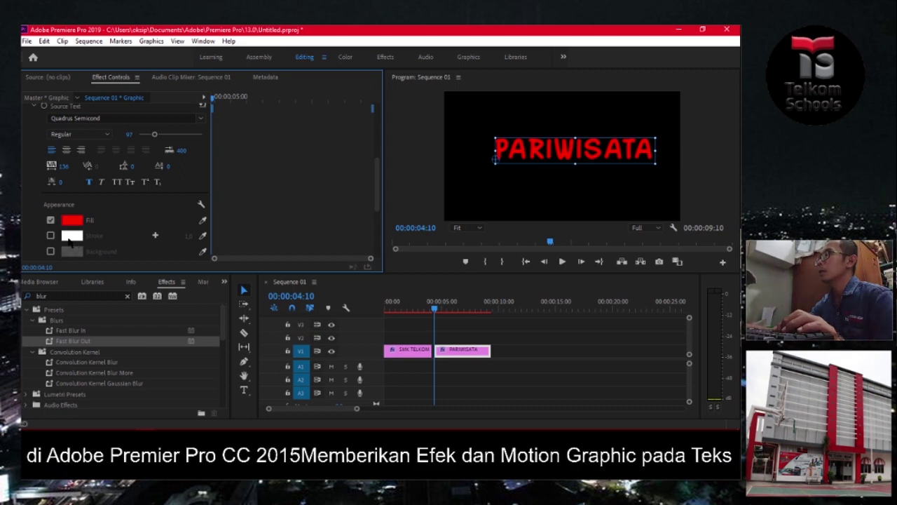
Enable a white Stroke on PARIWISATA and thicken it to a width of about 26
scroll(77, 243, down, 1)
scroll(78, 243, down, 1)
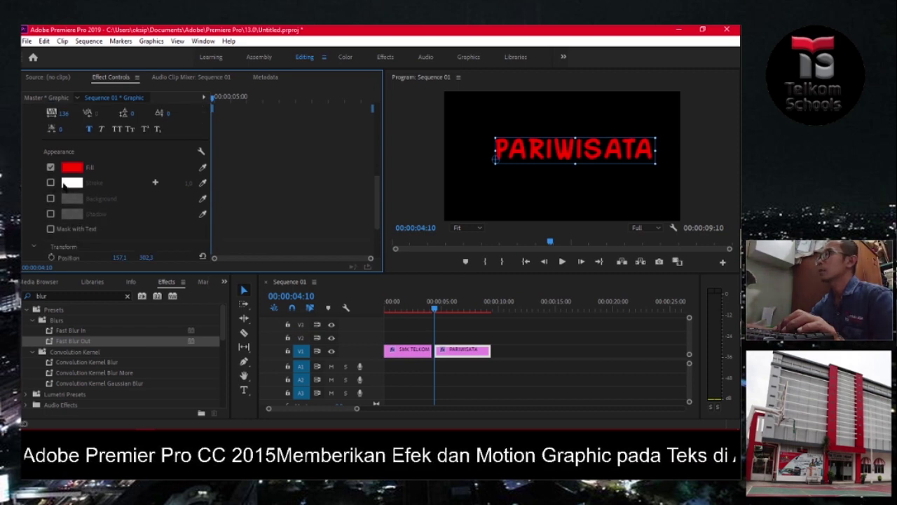
click(51, 182)
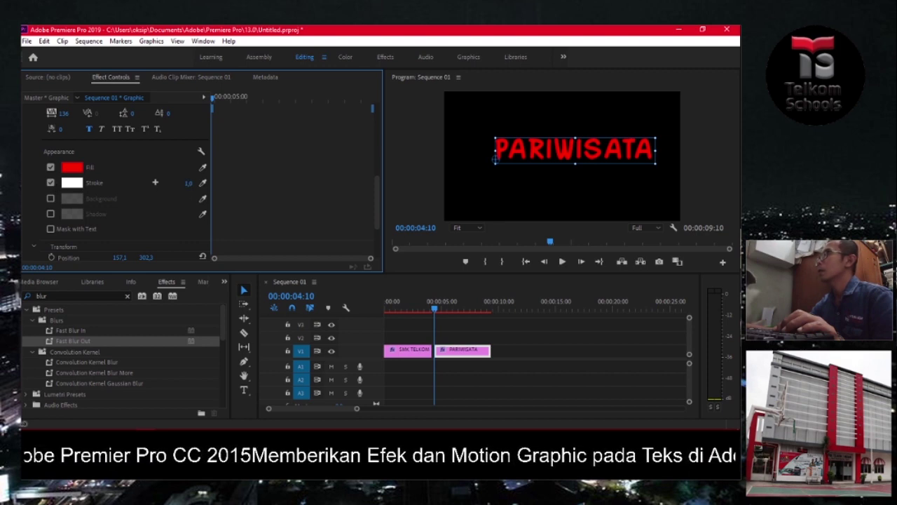
mouse_move(187, 183)
mouse_down()
mouse_move(210, 183)
mouse_move(168, 183)
mouse_move(178, 182)
mouse_up()
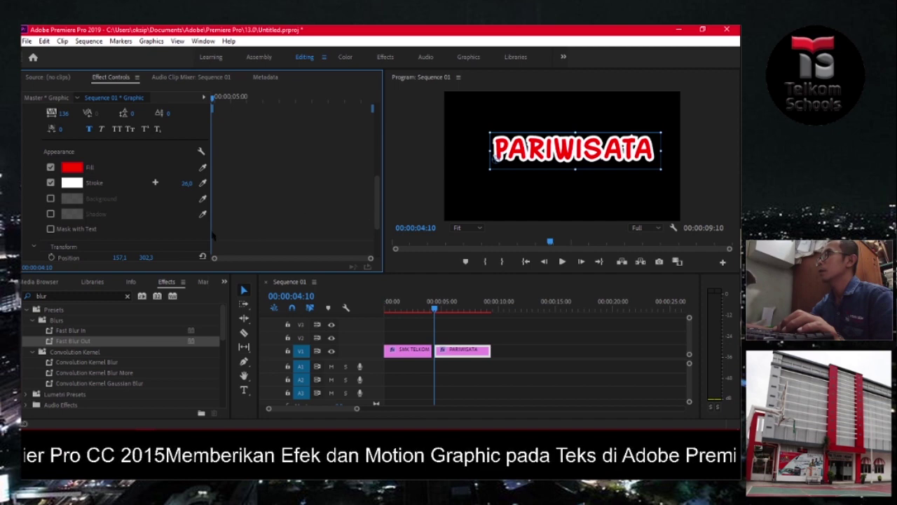
scroll(105, 250, down, 2)
scroll(53, 219, up, 2)
scroll(46, 182, up, 2)
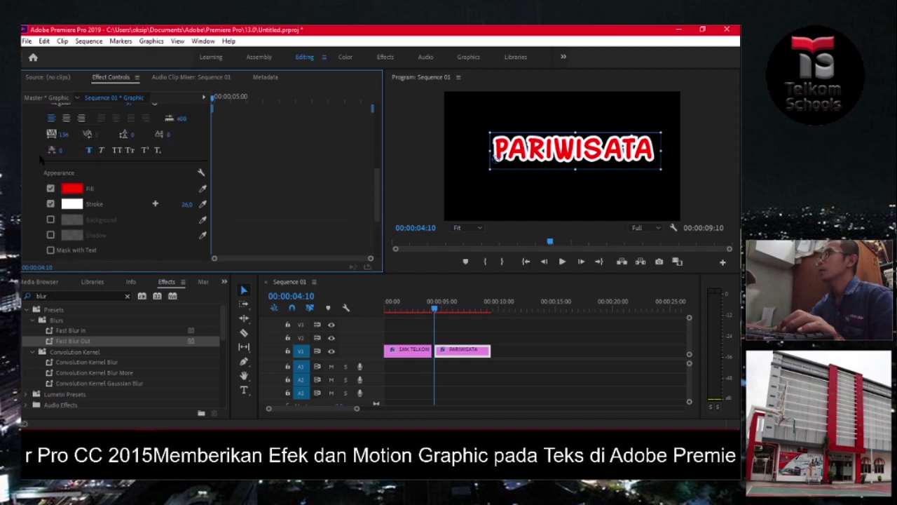
scroll(42, 152, up, 2)
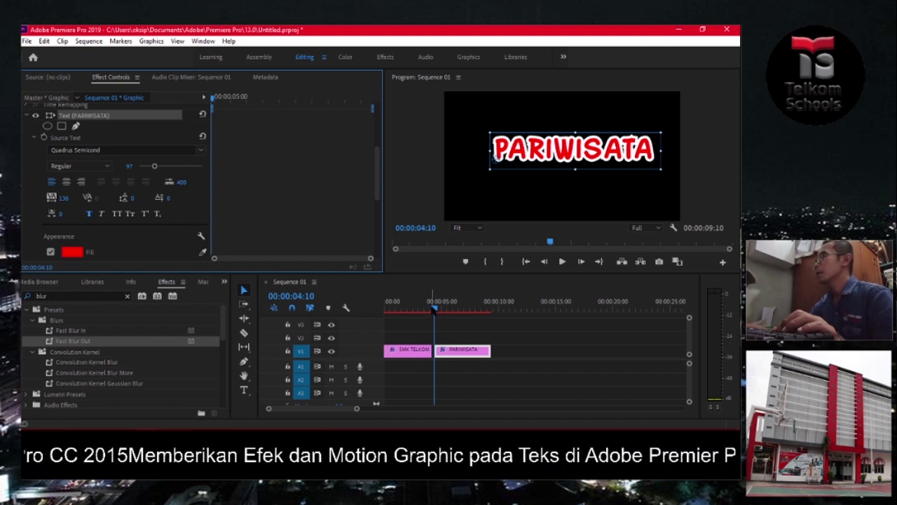
Search the effects for '3D', drop Basic 3D on the PARIWISATA clip and select it
click(73, 295)
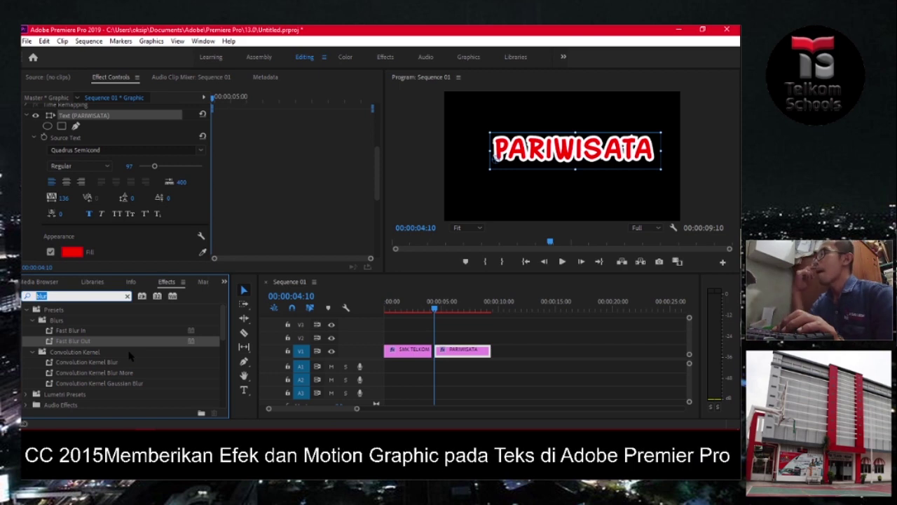
key(BackSpace)
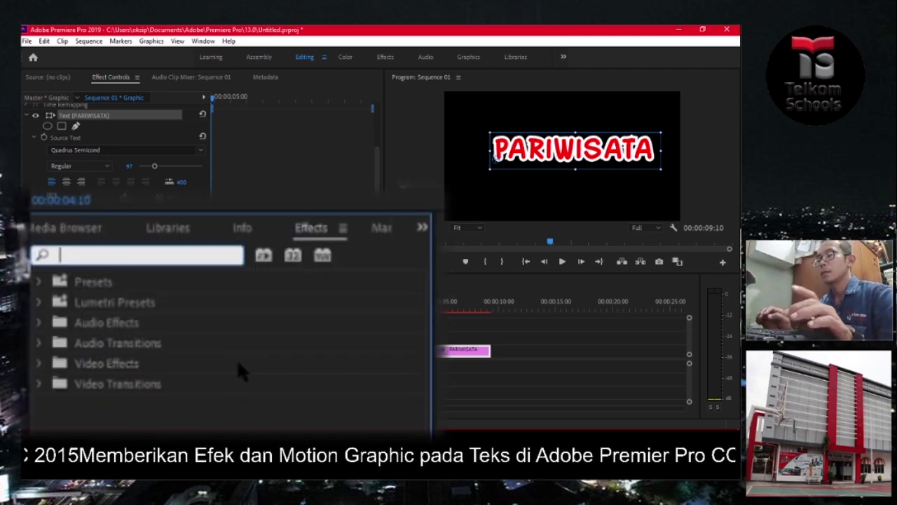
text(3D)
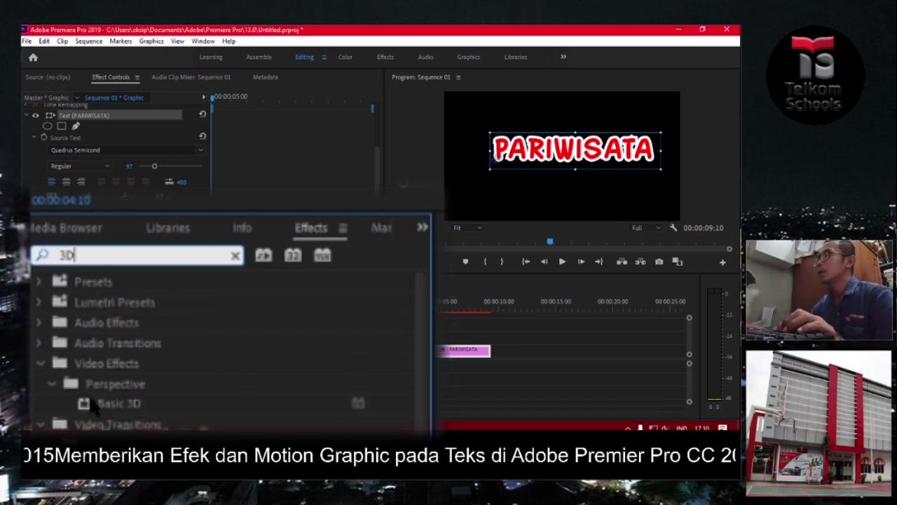
drag(89, 401, 439, 359)
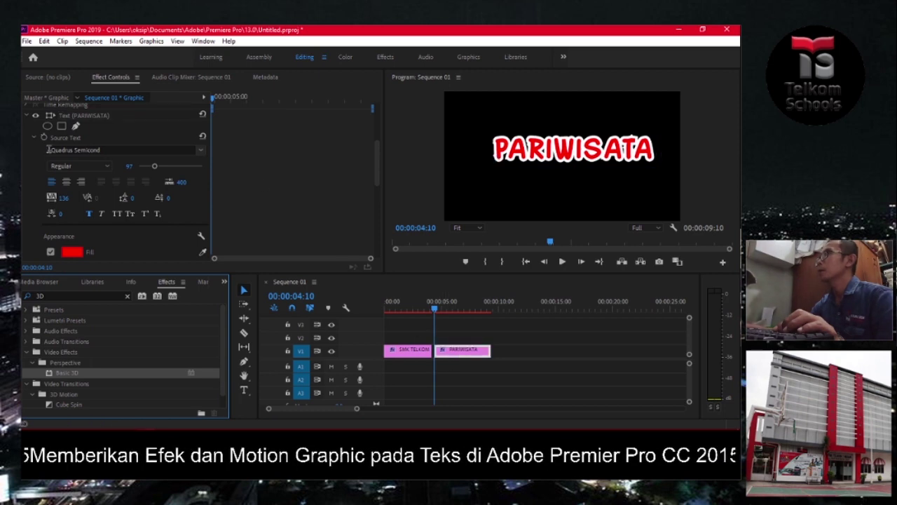
click(29, 117)
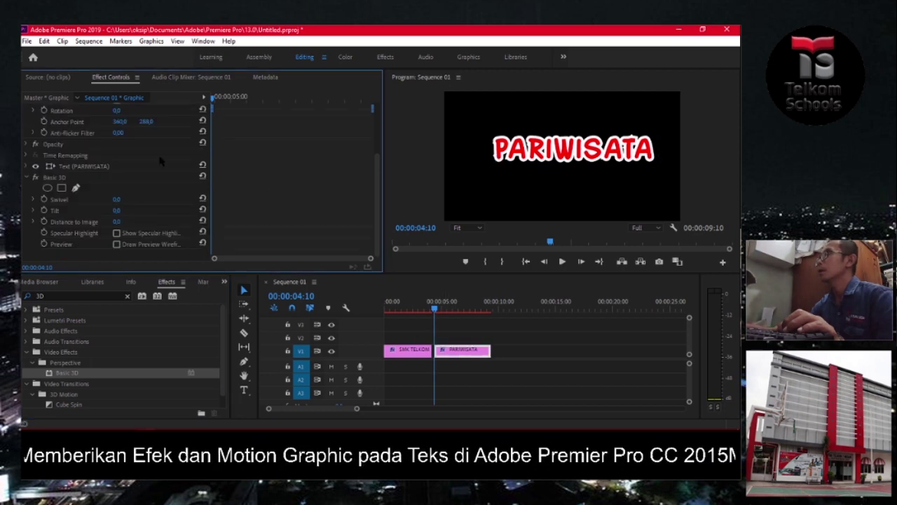
click(57, 178)
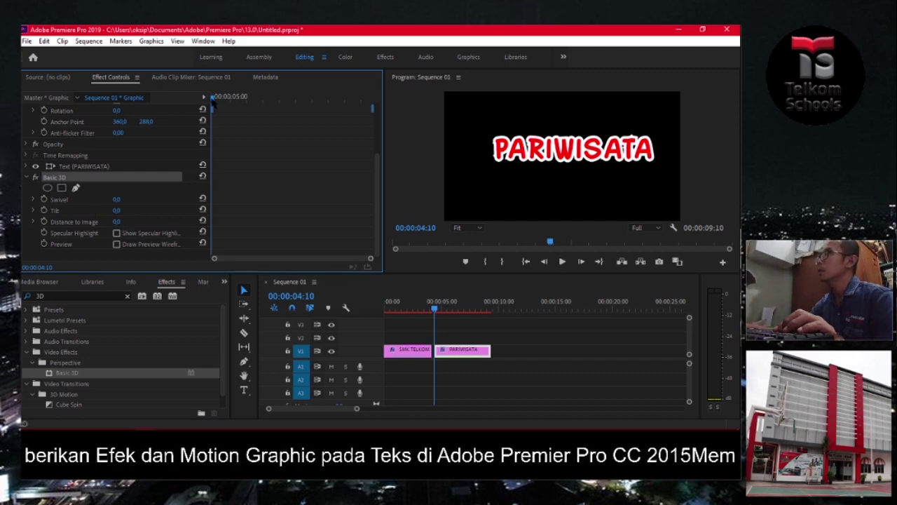
Test the PARIWISATA title's rotation by scrubbing the Basic 3D Swivel value back and forth
mouse_move(212, 102)
mouse_down()
mouse_move(235, 107)
mouse_move(224, 114)
mouse_up()
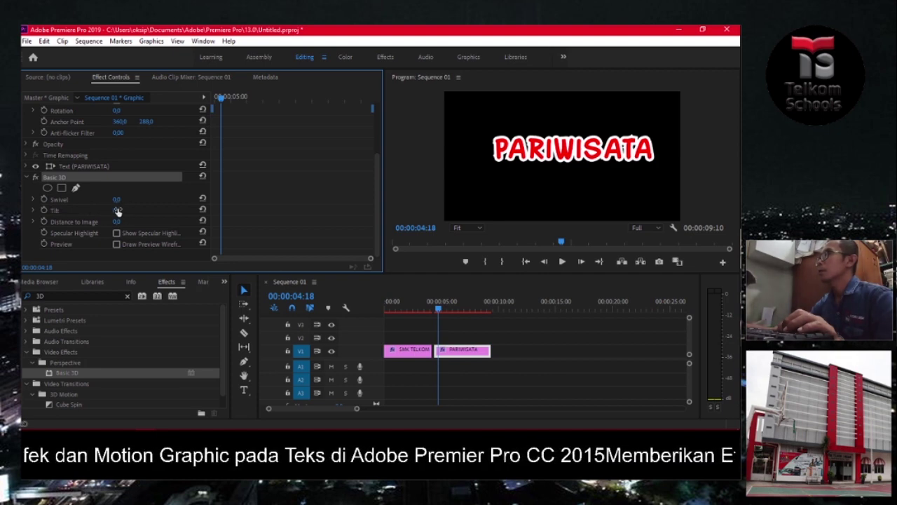
drag(117, 201, 175, 202)
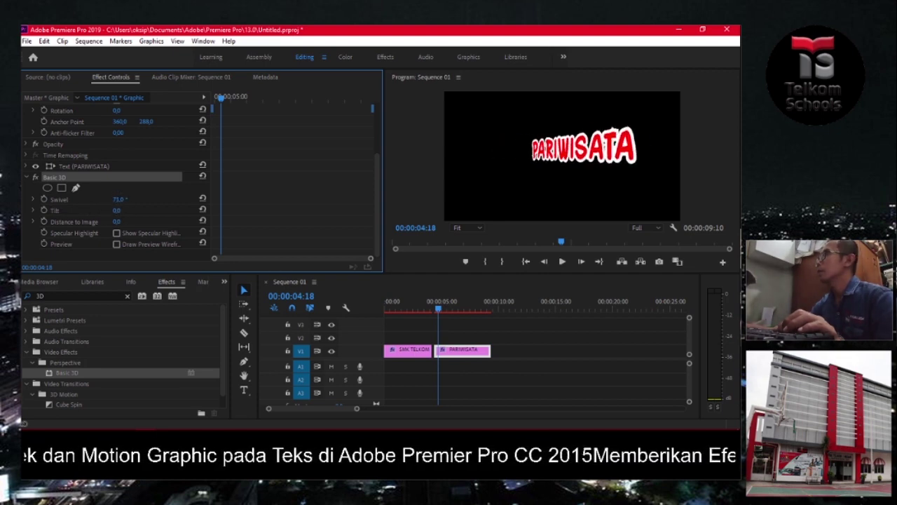
drag(121, 200, 196, 199)
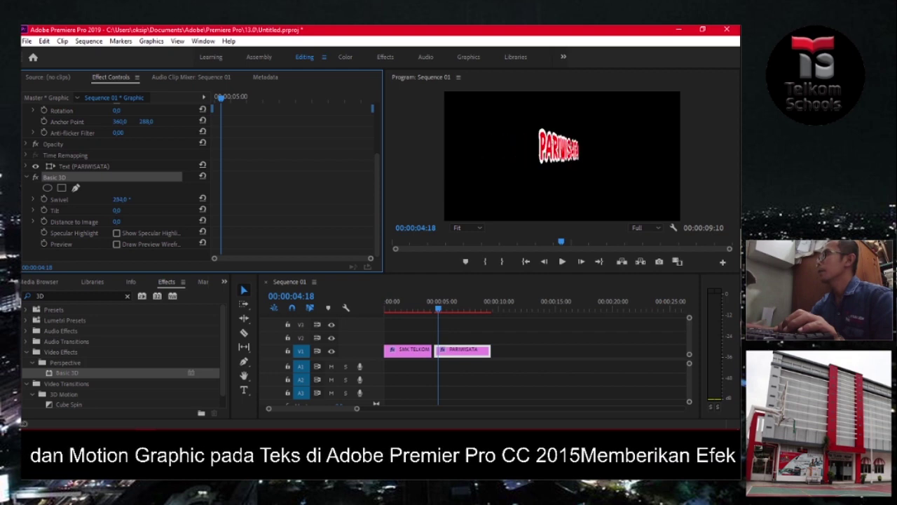
drag(125, 200, 132, 204)
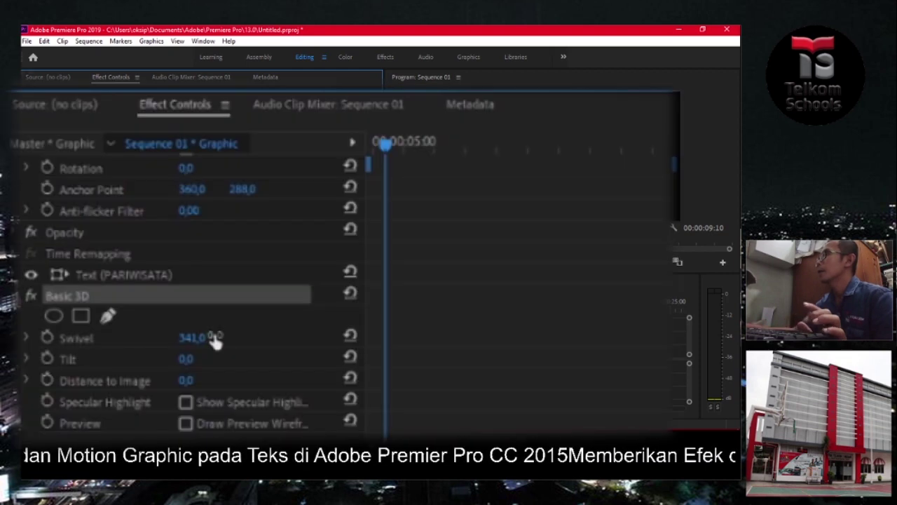
Keyframe Swivel at 0°, then set a 1x345° Swivel keyframe at the clip start
click(196, 338)
text(0)
key(Return)
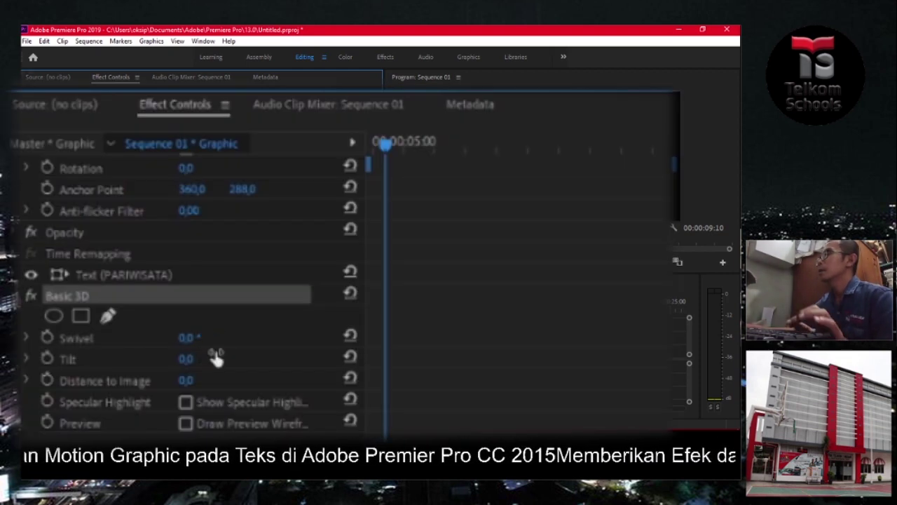
click(47, 338)
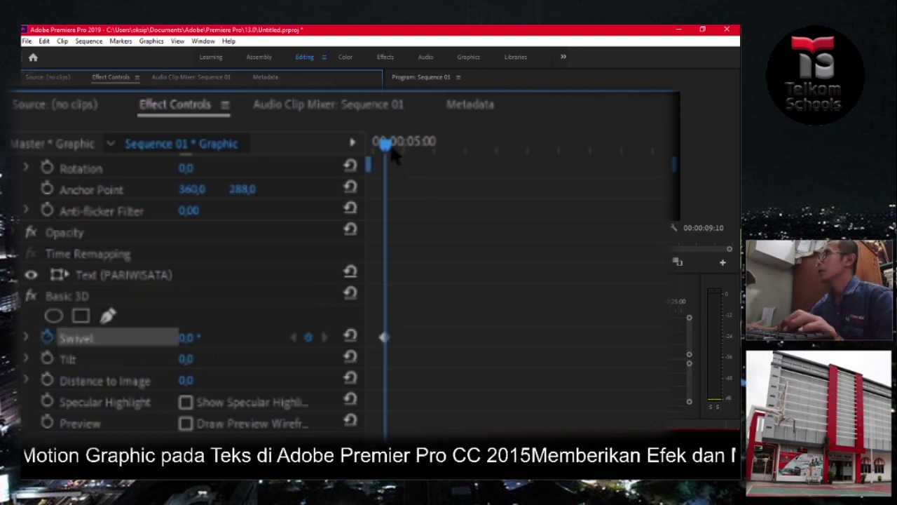
drag(387, 146, 368, 144)
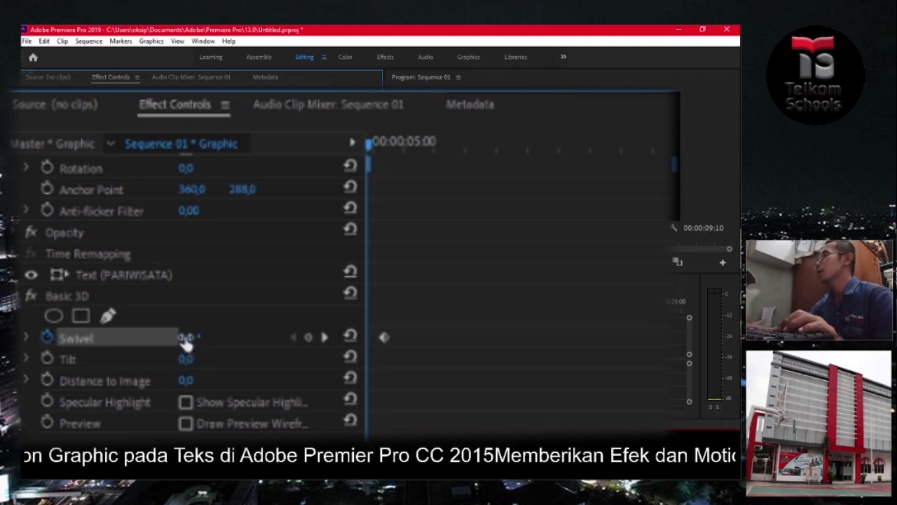
drag(185, 340, 296, 338)
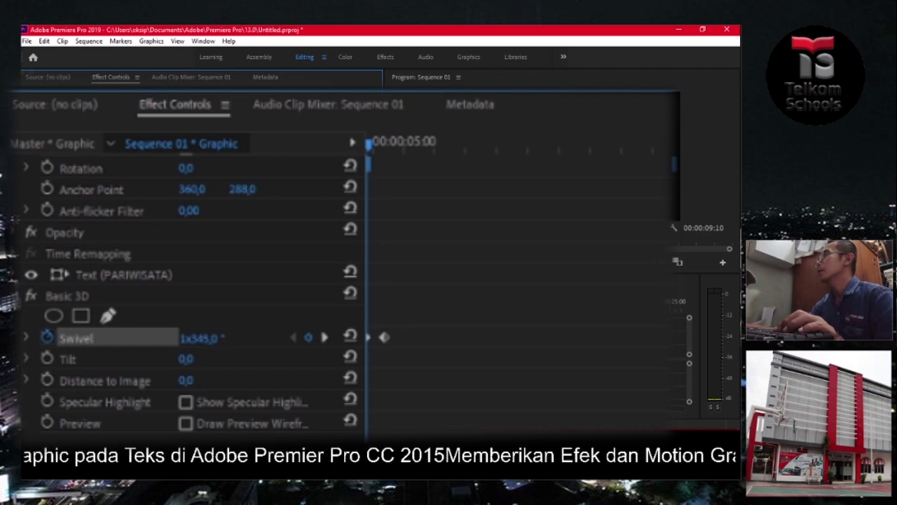
Preview the spin, nudge the Swivel keyframe slightly later, and replay from the clip start
key(space)
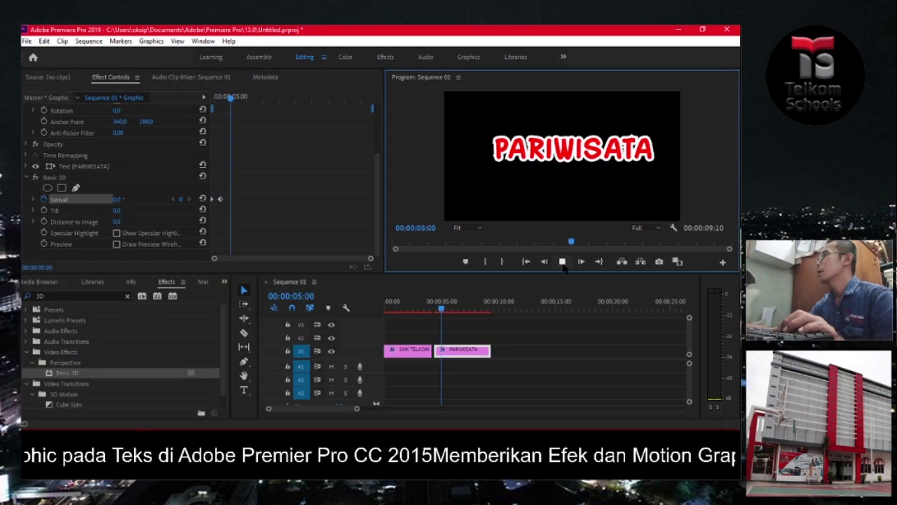
key(space)
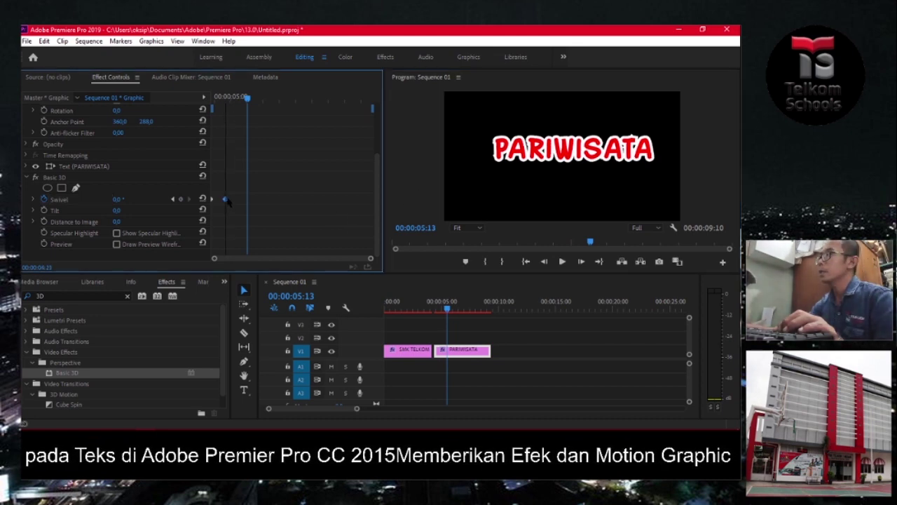
drag(220, 201, 237, 199)
drag(246, 101, 202, 110)
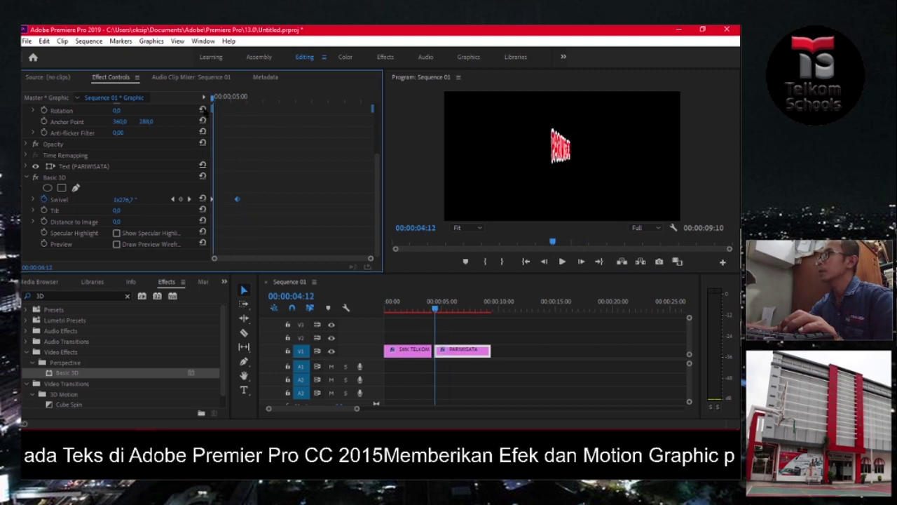
key(Left)
key(Left)
click(562, 262)
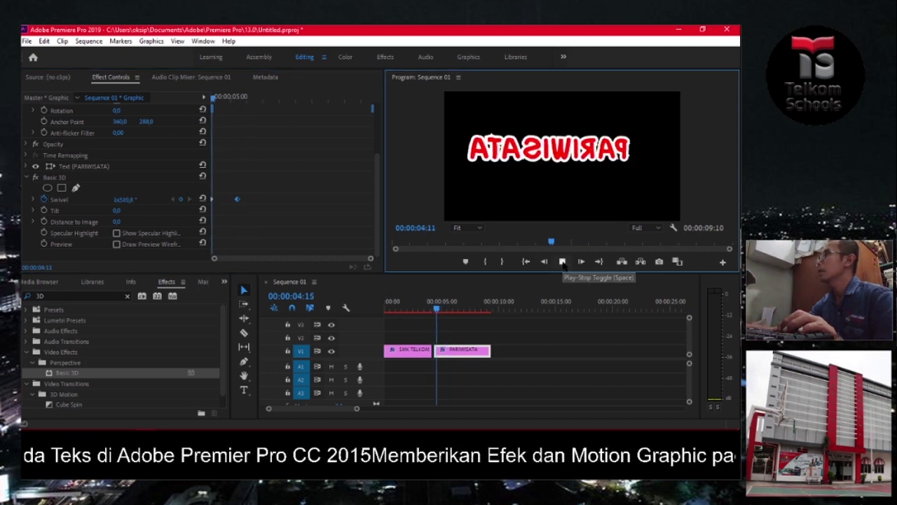
key(space)
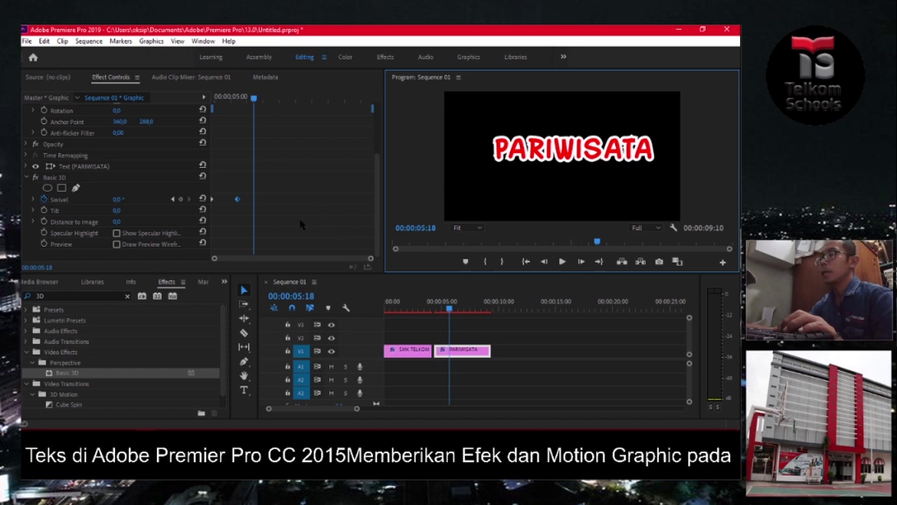
Shift the 0° Swivel keyframe later to 07:05 to lengthen the spin, then replay it
drag(238, 199, 292, 200)
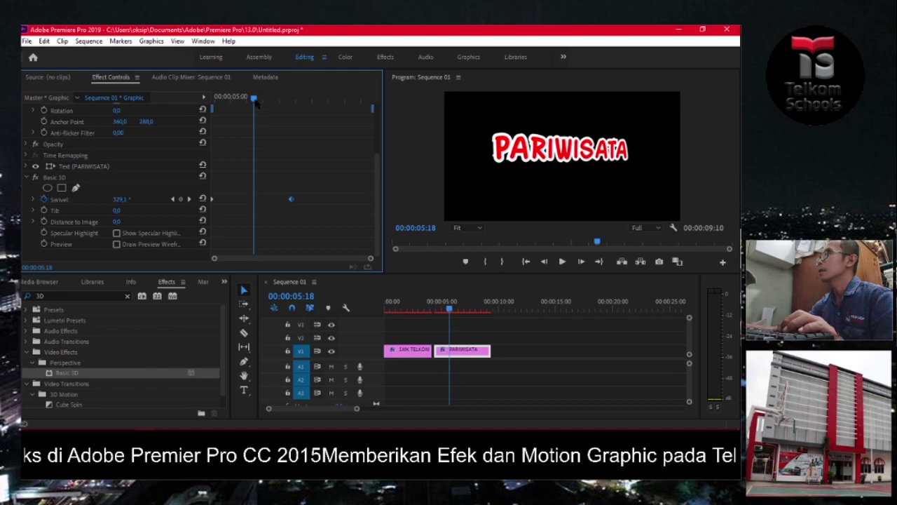
drag(255, 98, 188, 120)
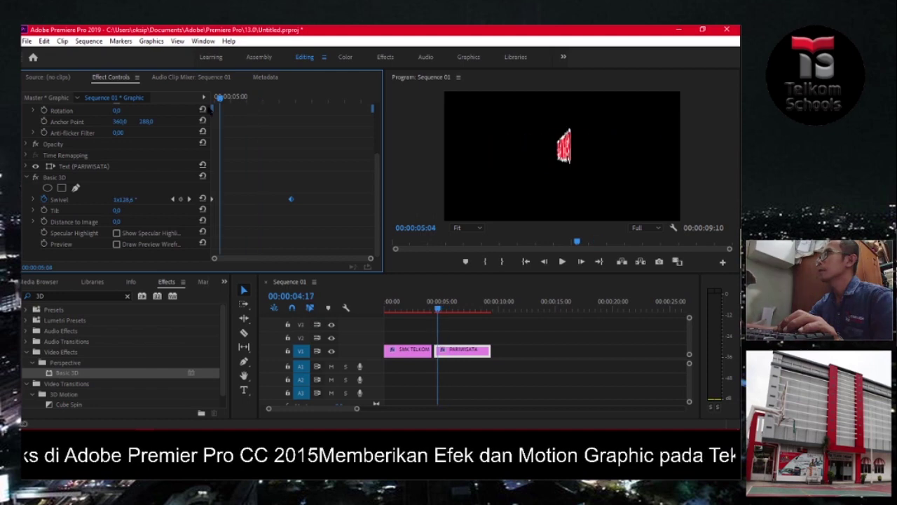
click(562, 262)
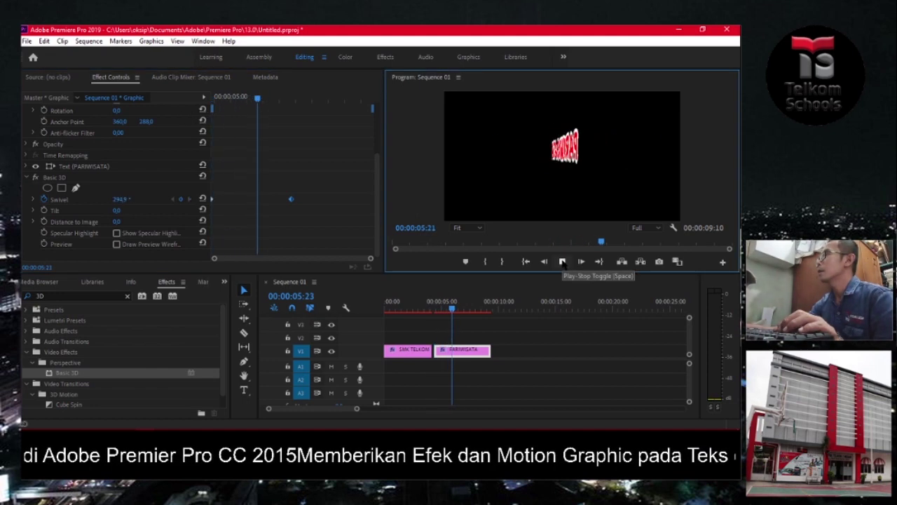
click(562, 261)
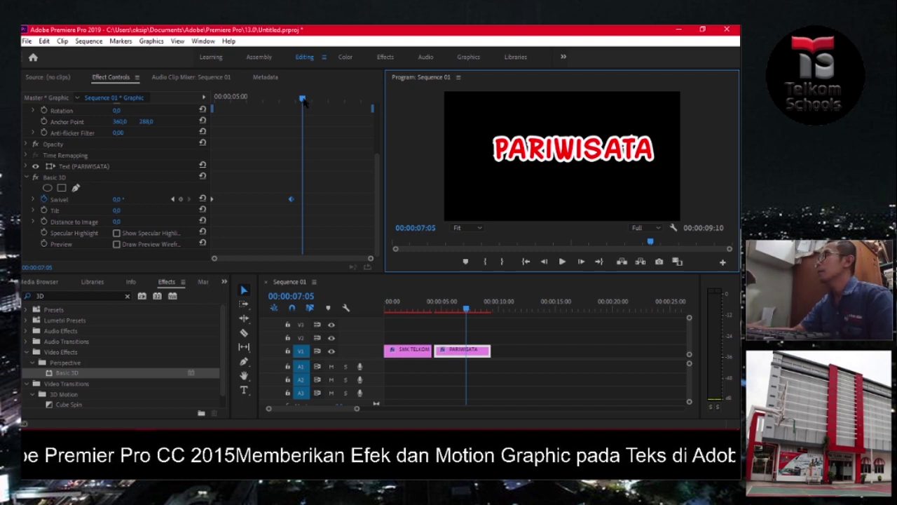
click(304, 100)
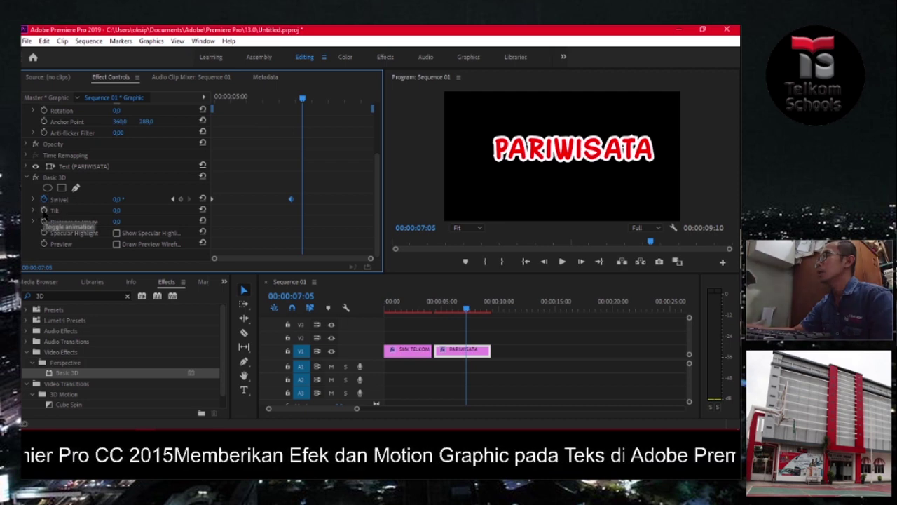
Keyframe Basic 3D Tilt at 07:05 and set it to -1x-356° at the clip end
click(43, 210)
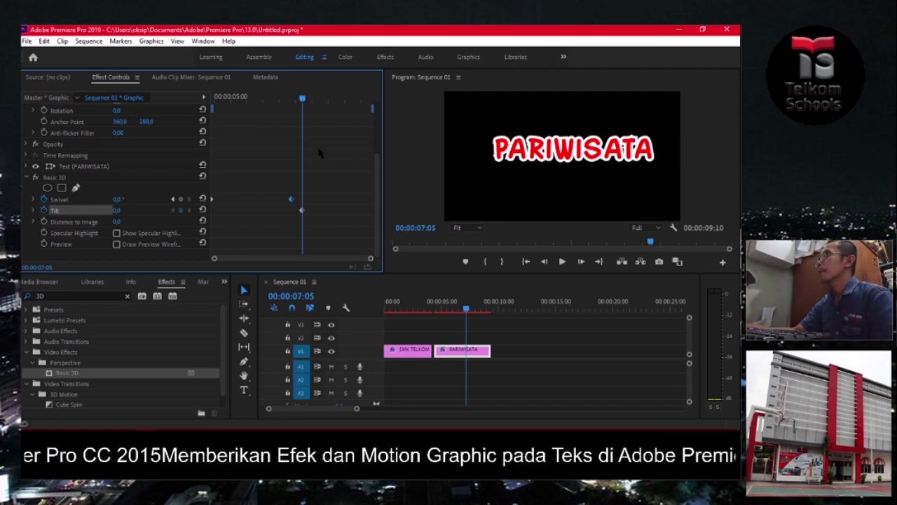
drag(303, 100, 374, 122)
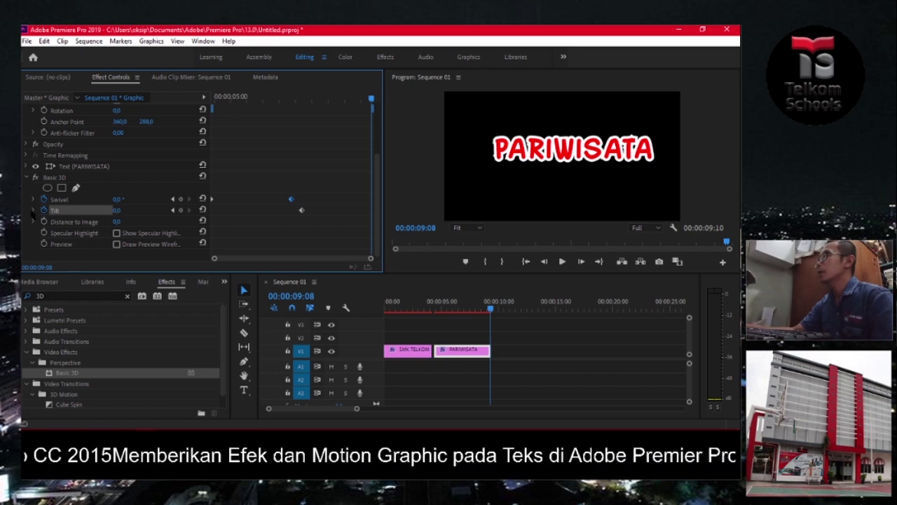
click(33, 210)
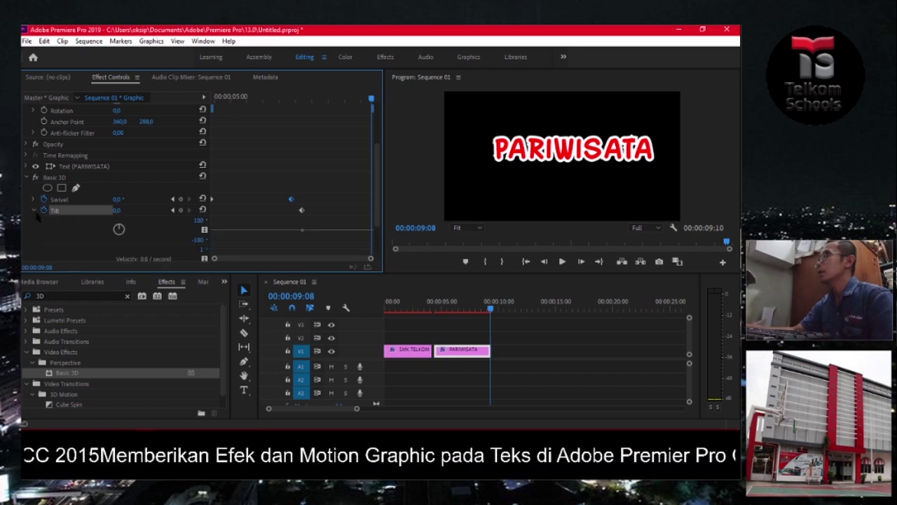
mouse_move(117, 212)
mouse_down()
mouse_move(382, 211)
mouse_move(210, 211)
mouse_up()
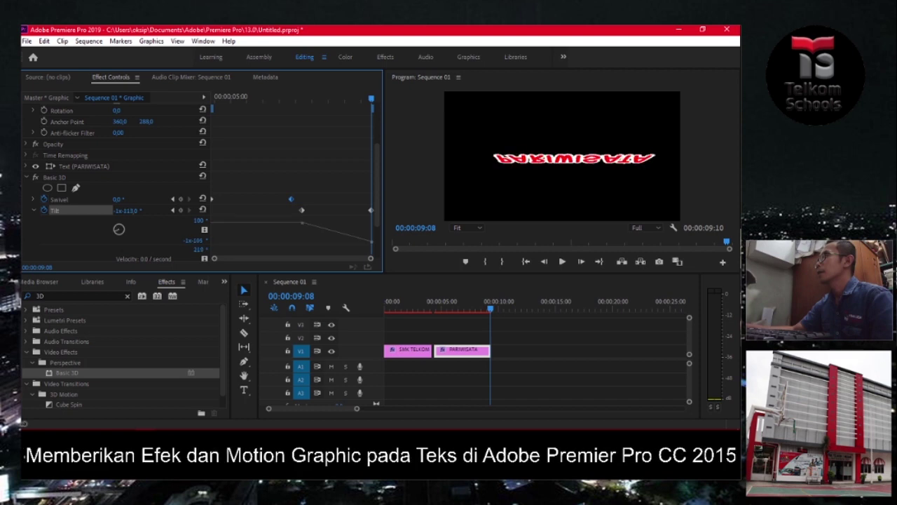
drag(211, 212, 189, 212)
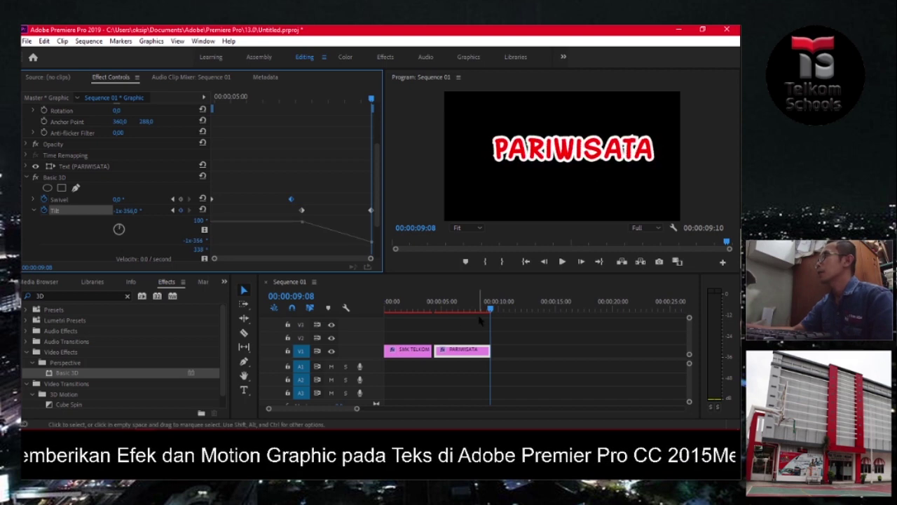
Play the tilt flip from the clip start, then move past the end of the PARIWISATA clip
drag(491, 312, 435, 312)
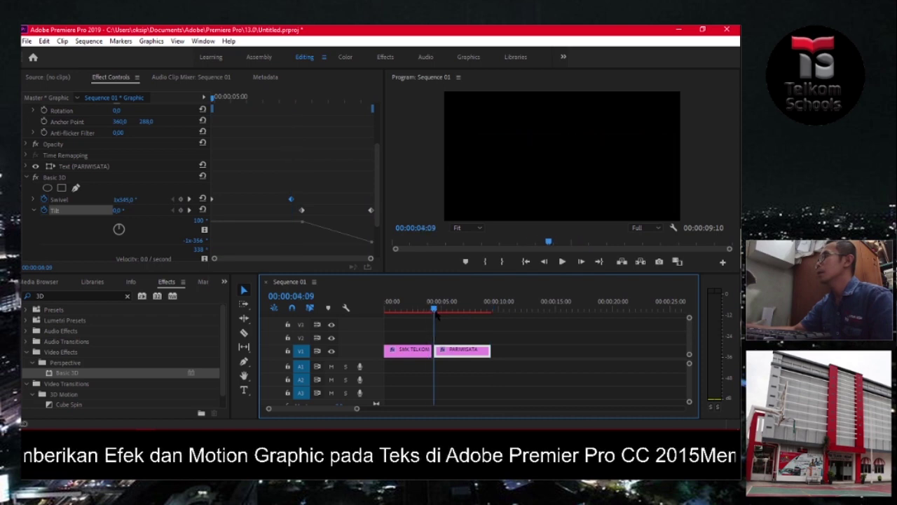
click(562, 263)
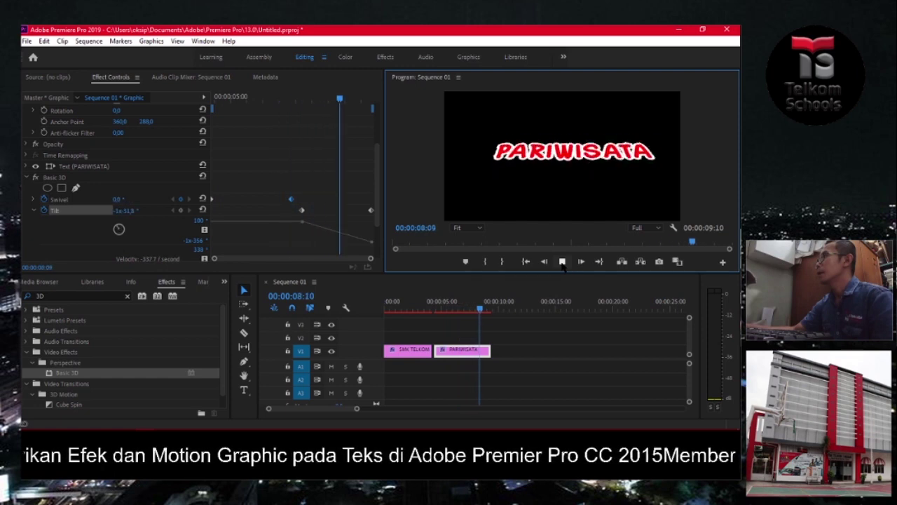
click(562, 262)
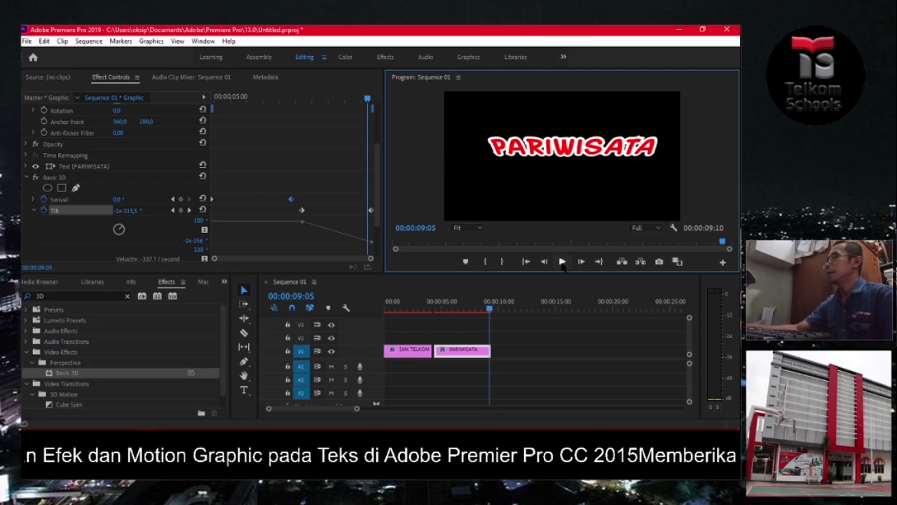
drag(490, 310, 495, 310)
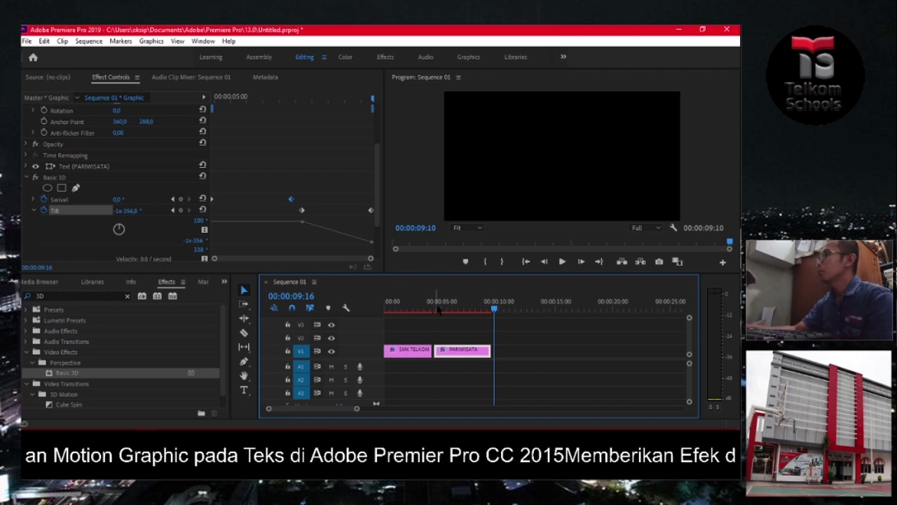
Create a 'HALAT 68' text title after PARIWISATA and move it down toward the frame centre
click(244, 390)
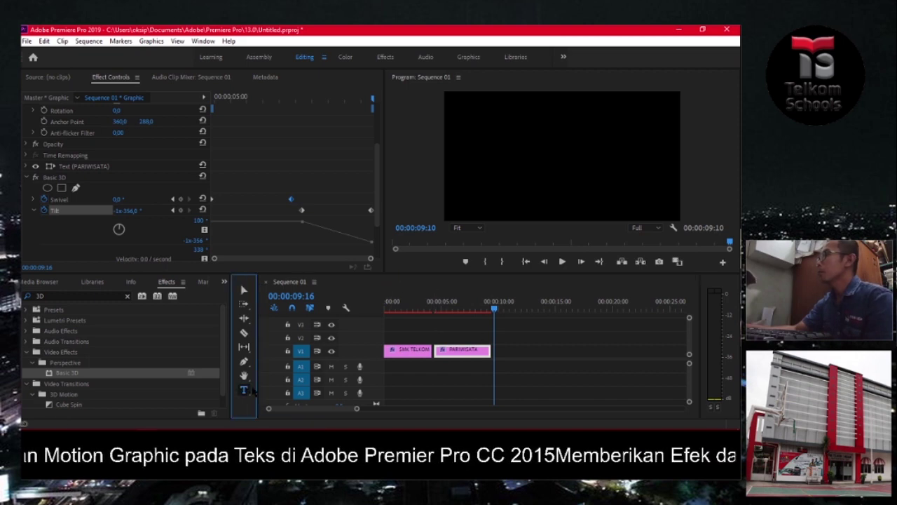
click(490, 157)
click(490, 154)
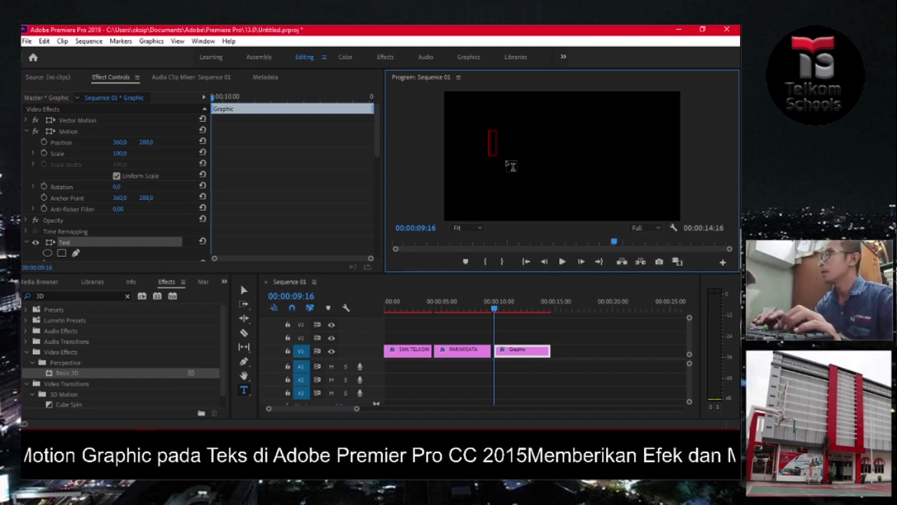
text(HALA)
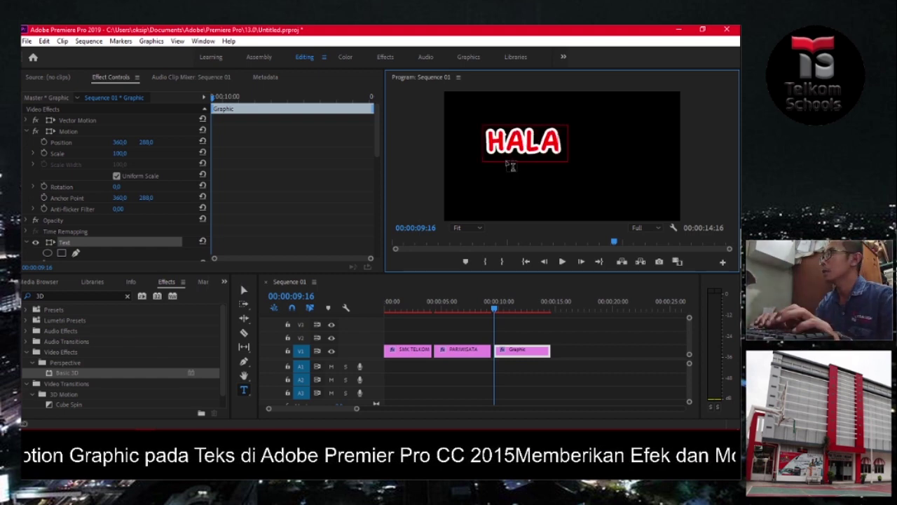
text(T 68)
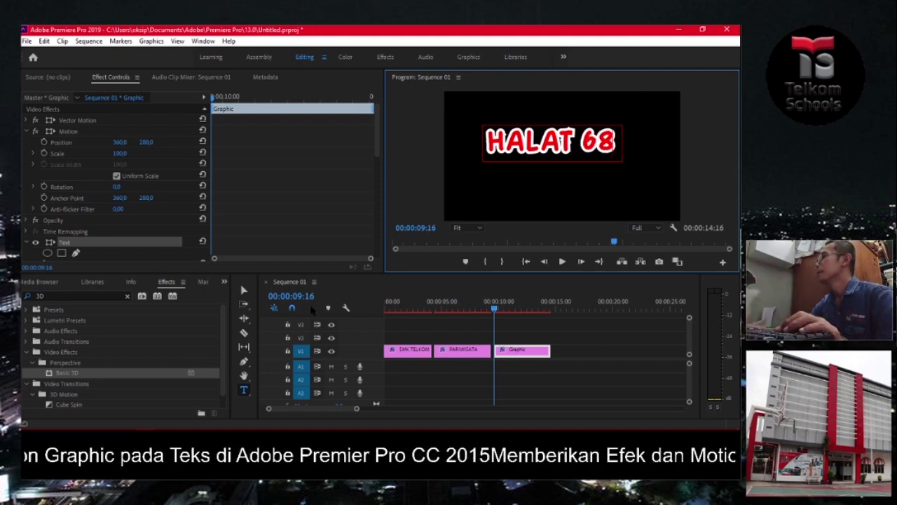
click(243, 289)
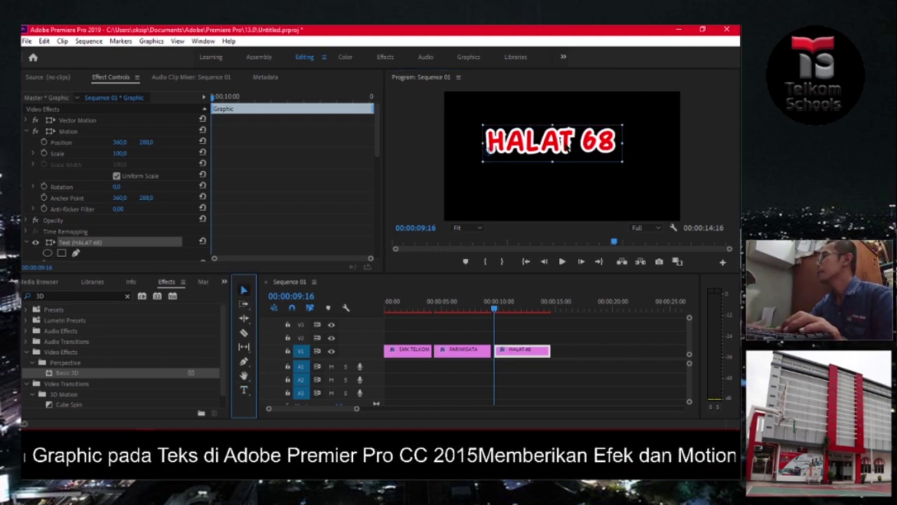
drag(569, 147, 566, 156)
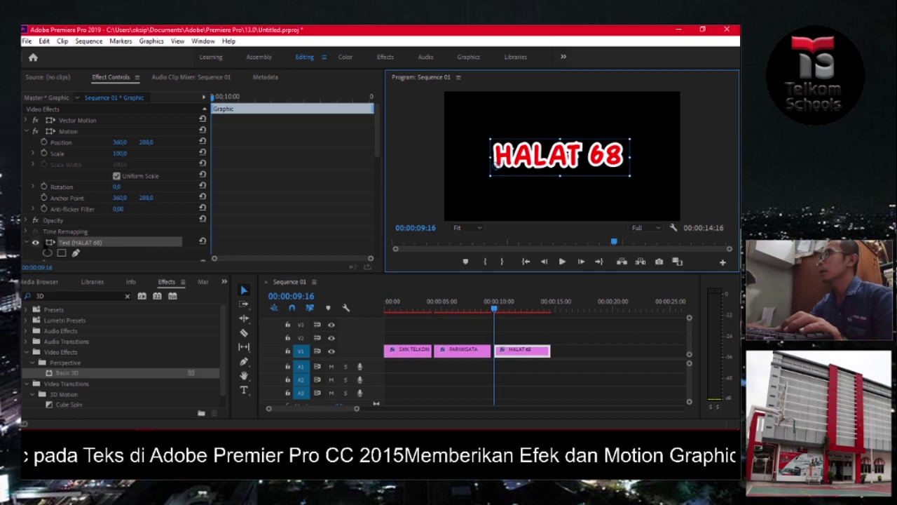
Start a free-draw pen Mask (1) under the HALAT 68 title's Text properties in Effect Controls
scroll(81, 232, down, 2)
scroll(82, 229, down, 3)
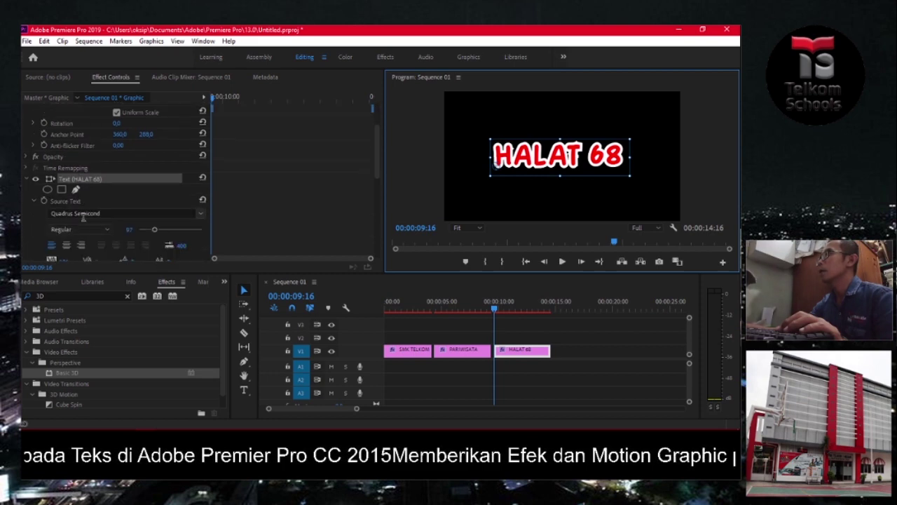
scroll(84, 212, down, 1)
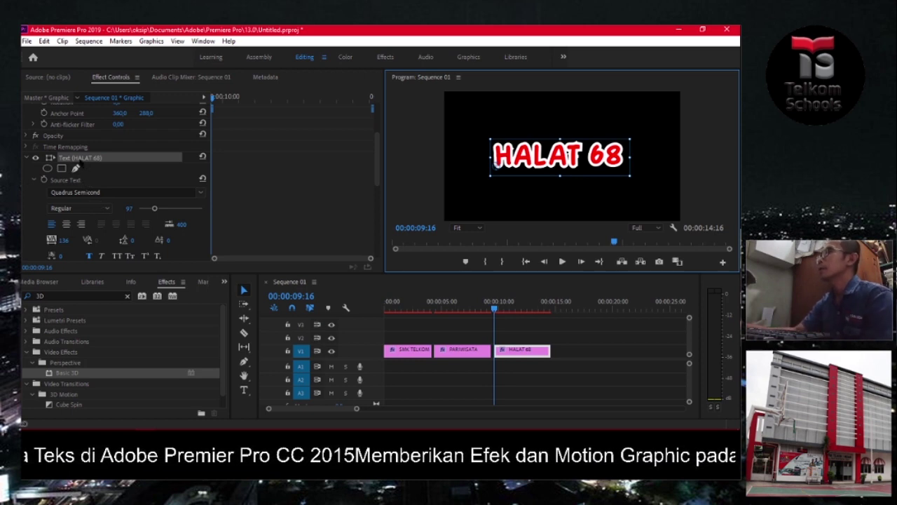
click(78, 166)
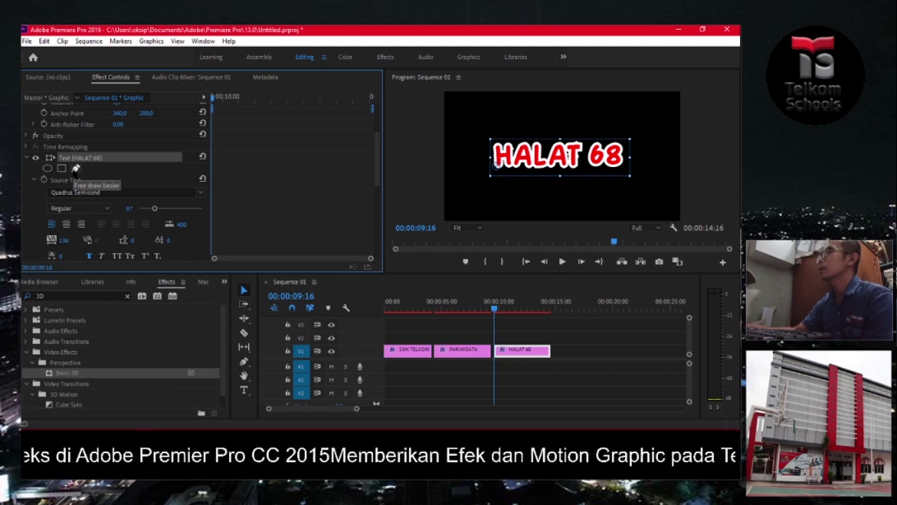
scroll(76, 169, down, 2)
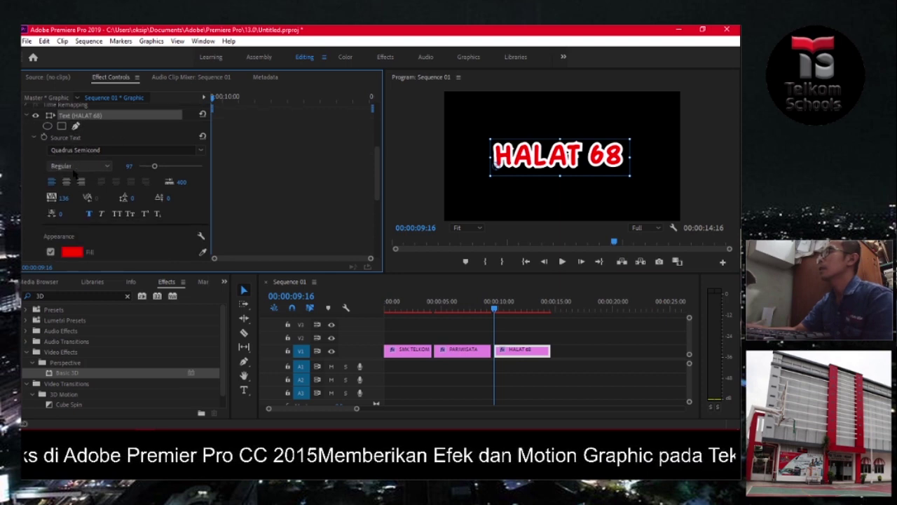
scroll(79, 166, up, 1)
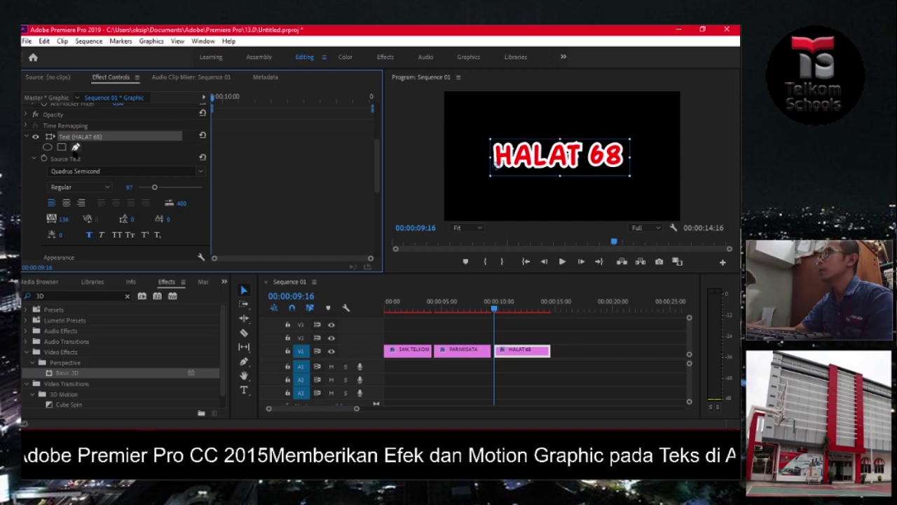
click(76, 148)
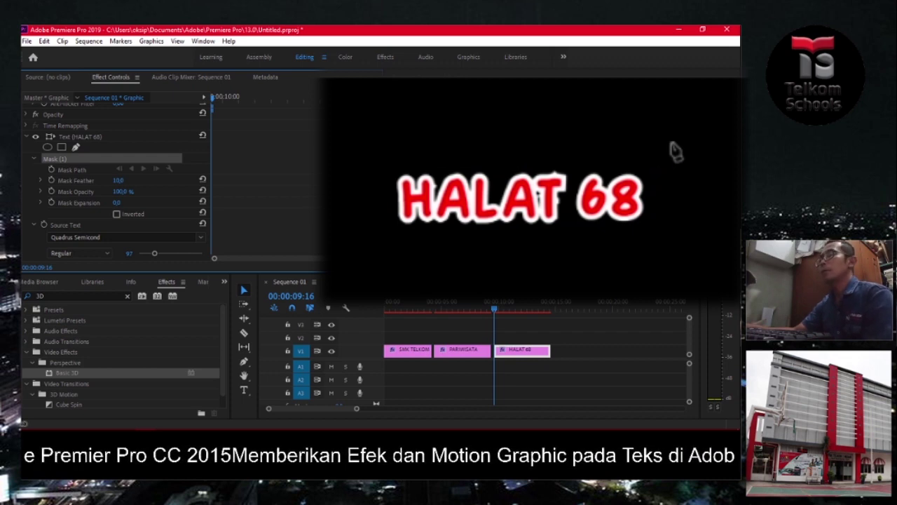
Draw a four-point slanted mask around HALAT 68, reposition it, and move the playhead to about 10:11
click(695, 130)
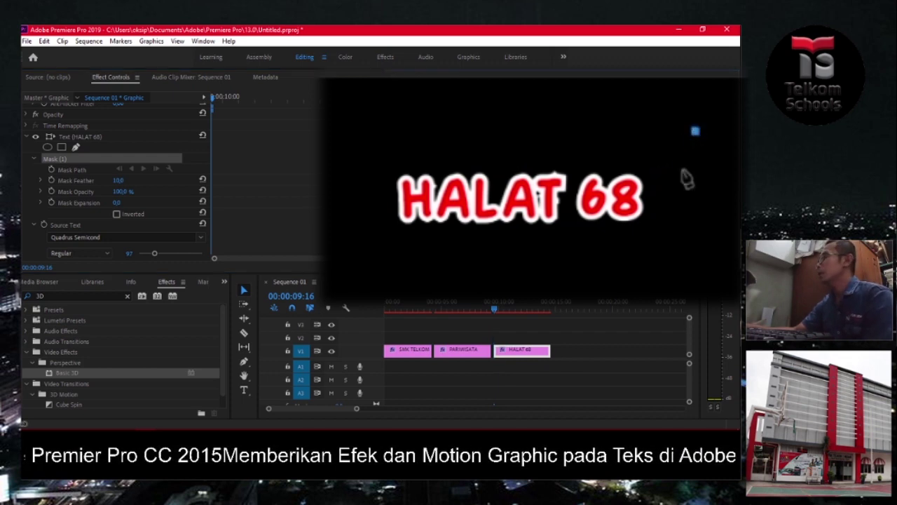
click(596, 259)
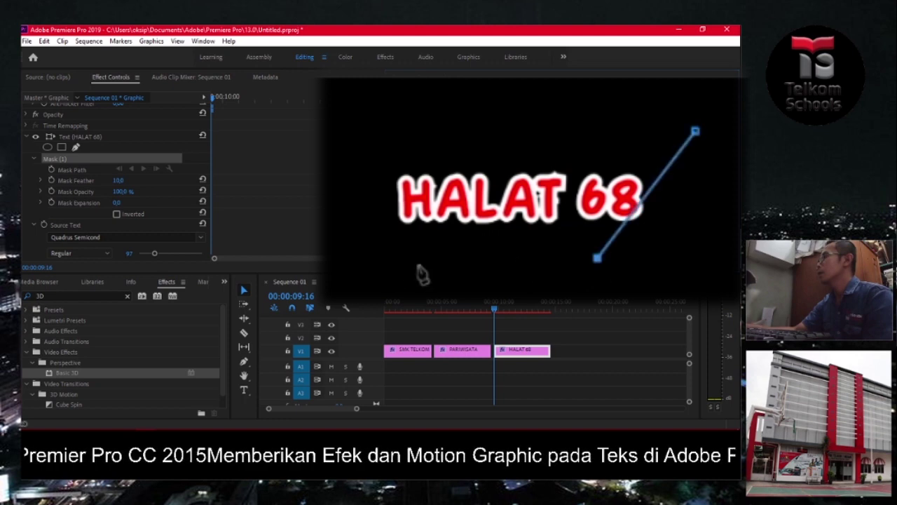
click(314, 258)
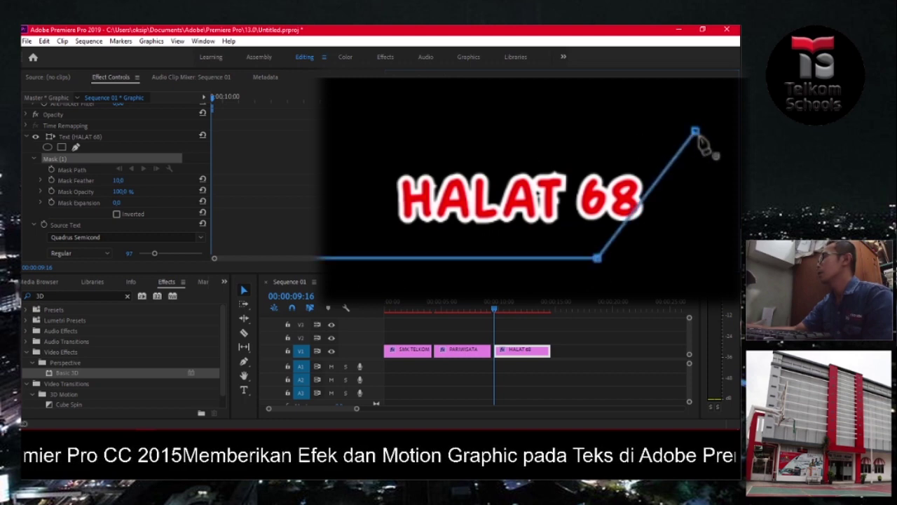
click(695, 131)
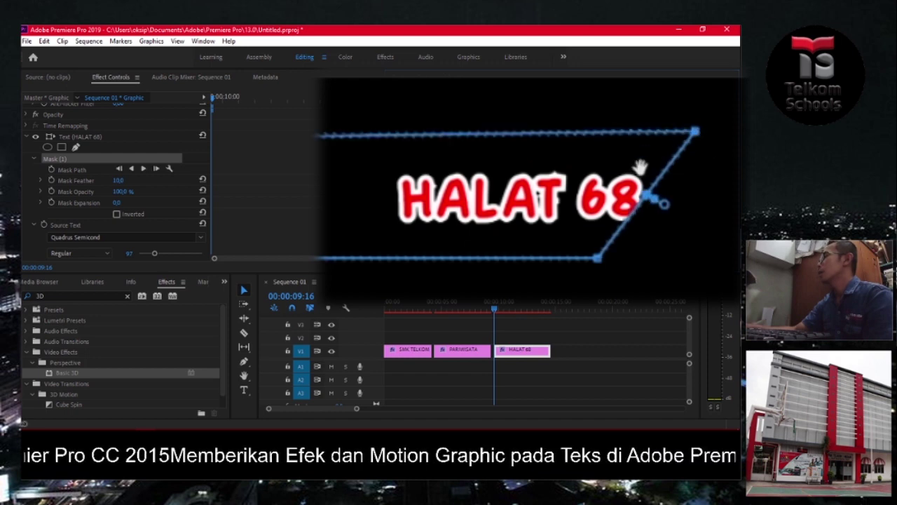
mouse_move(512, 194)
mouse_down()
mouse_move(321, 193)
mouse_move(615, 186)
mouse_move(600, 188)
mouse_up()
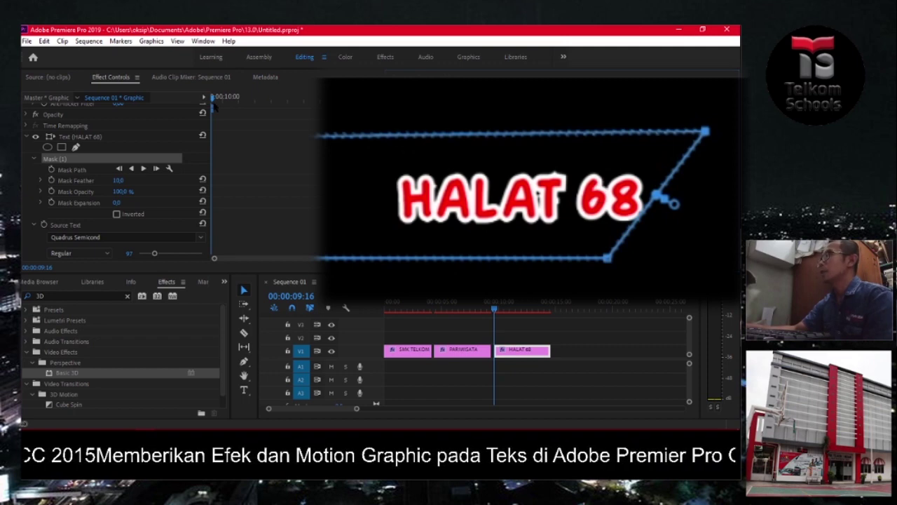
drag(212, 100, 250, 106)
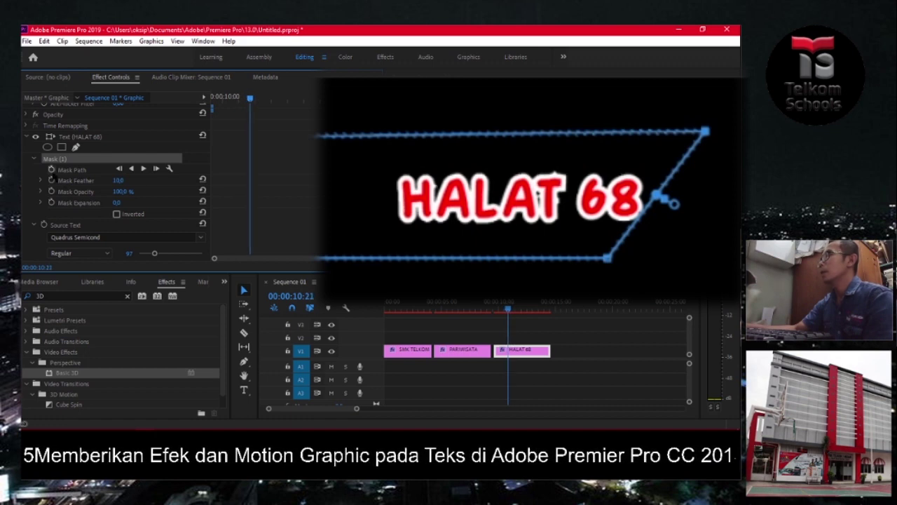
Keyframe Mask Path at 10:21, slide the mask left off the text at 09:16, and preview
click(52, 169)
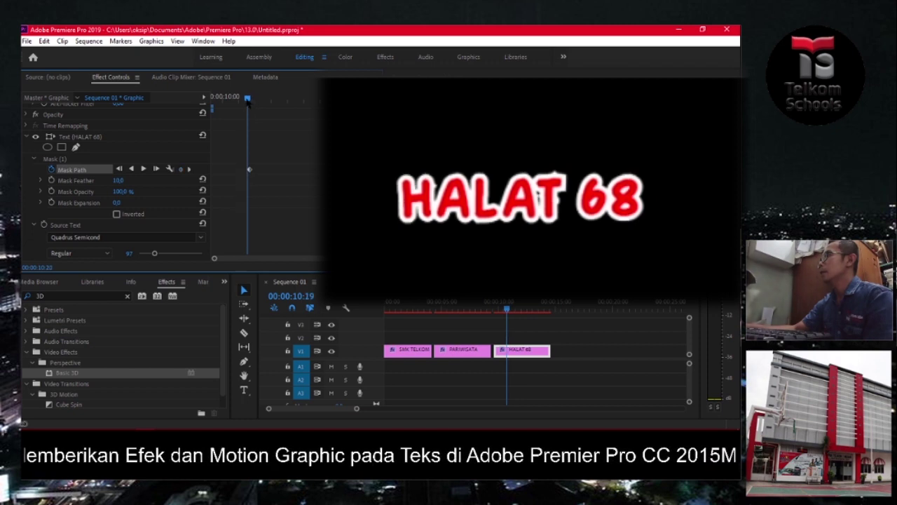
drag(250, 104, 211, 105)
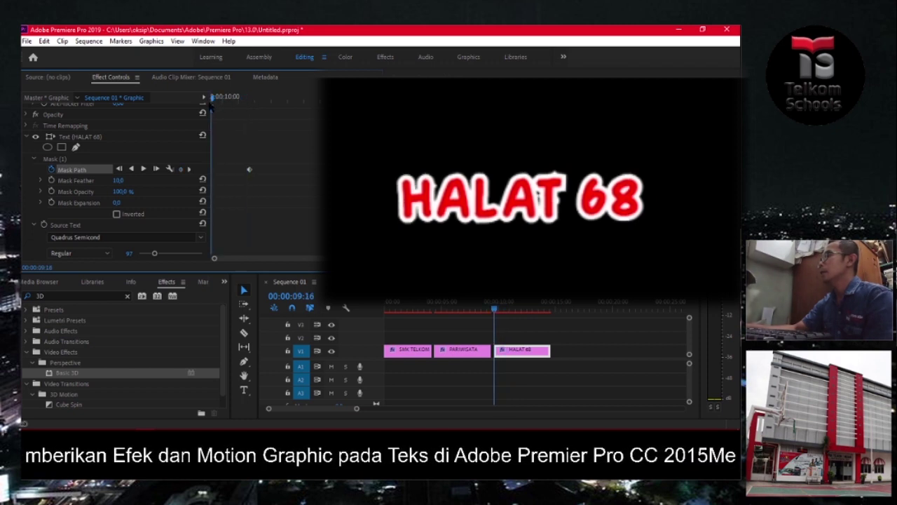
click(55, 159)
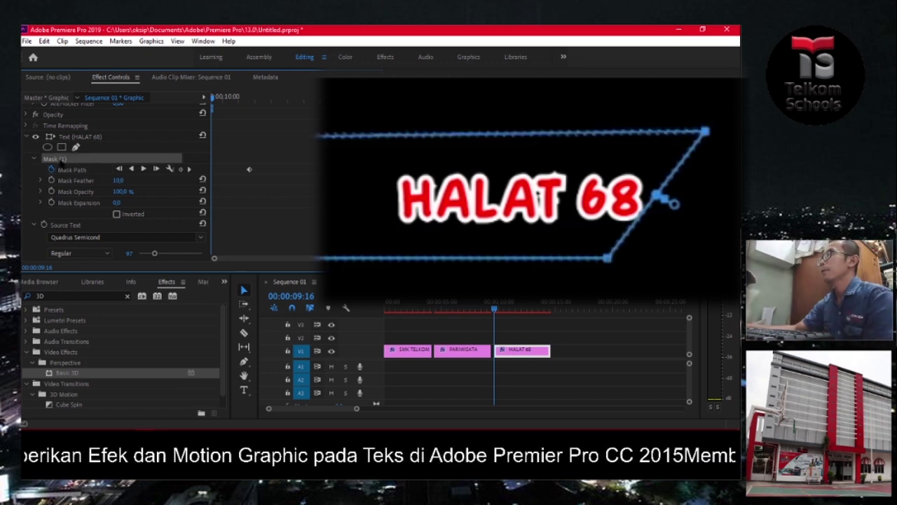
drag(585, 211, 313, 208)
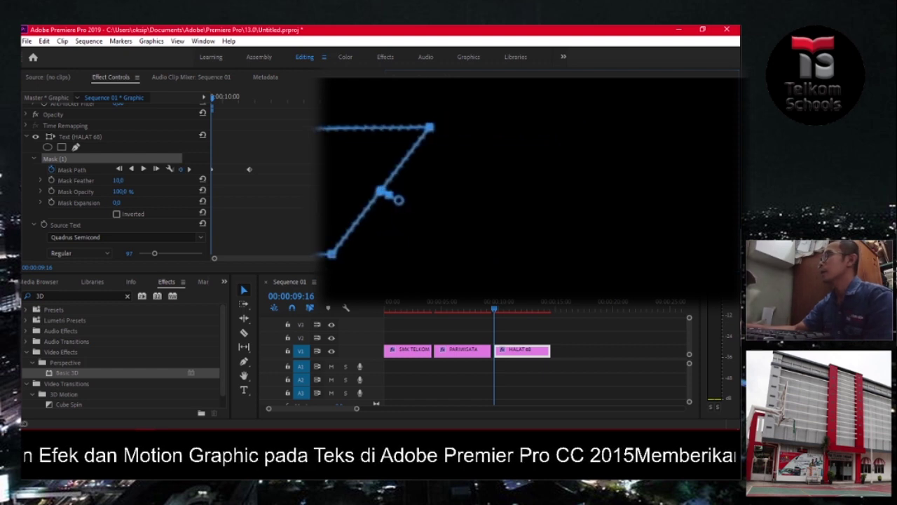
key(space)
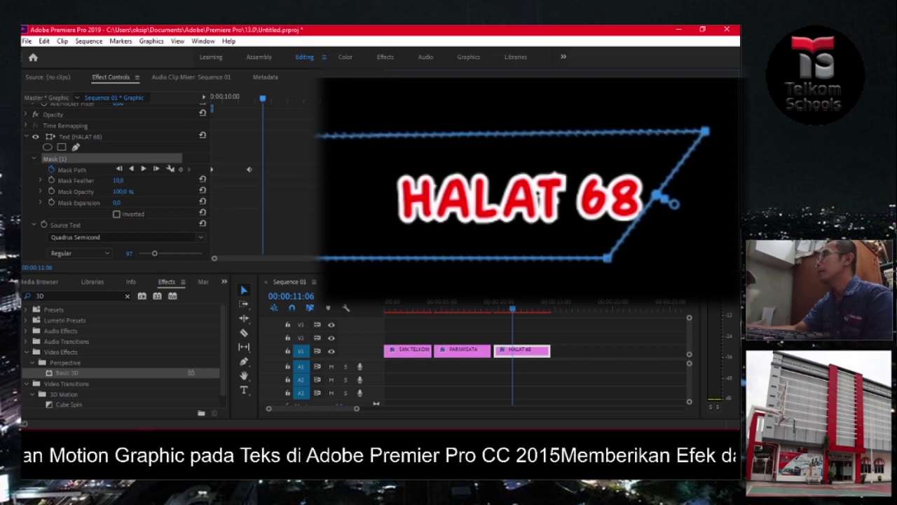
drag(264, 103, 253, 107)
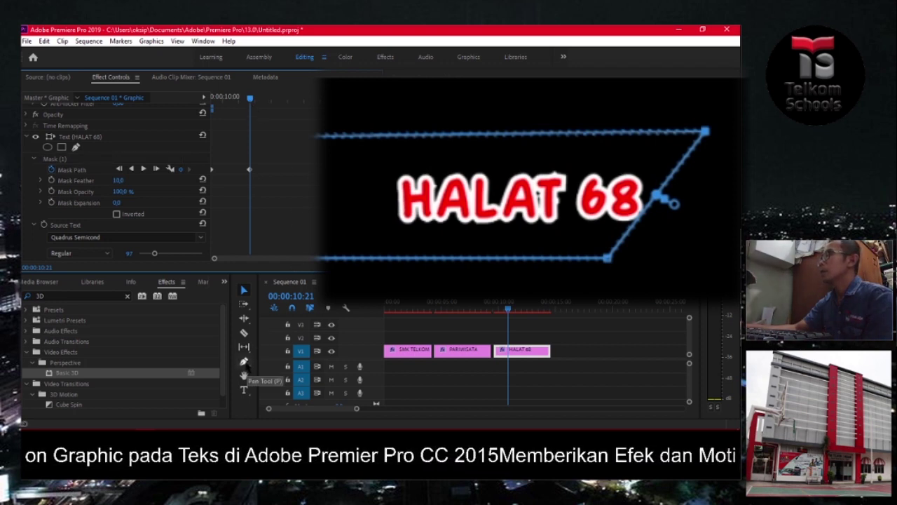
click(245, 363)
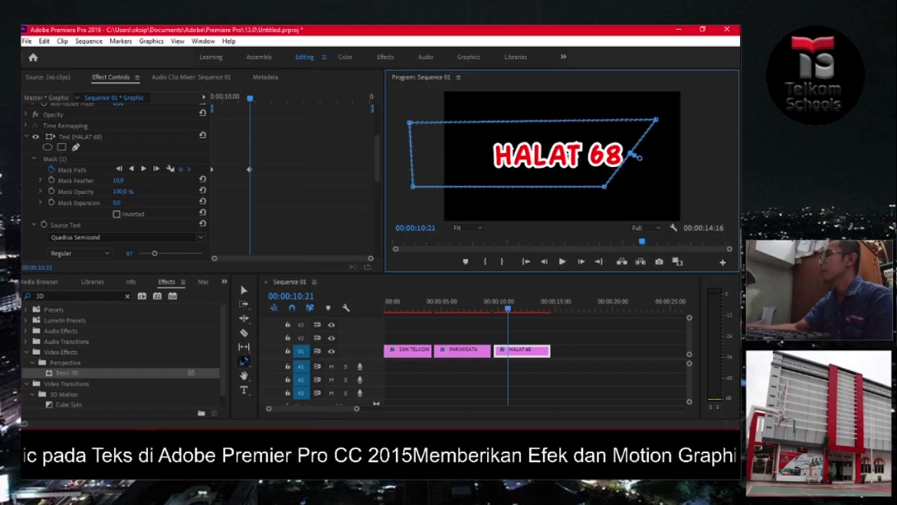
Return to the Selection tool, pick the Type tool, and deselect the HALAT 68 clip
click(245, 361)
click(246, 292)
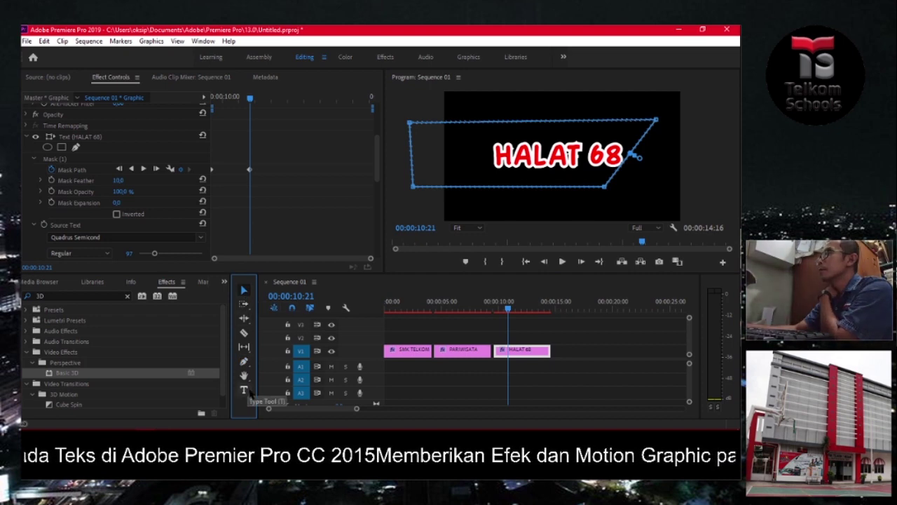
click(244, 390)
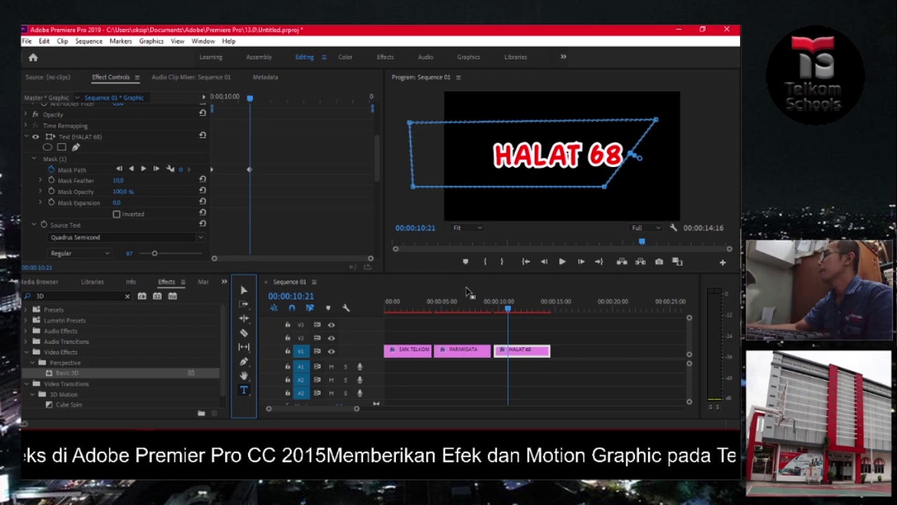
click(507, 321)
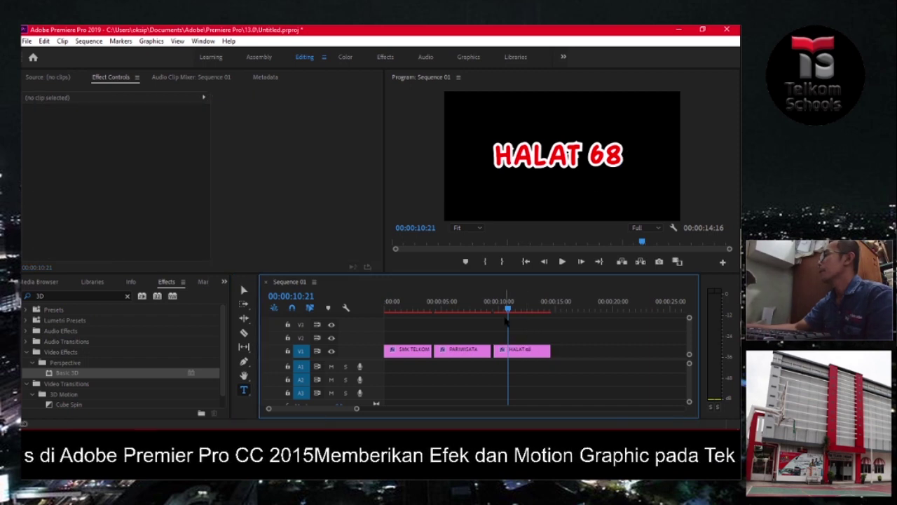
Type a '/' slash text graphic just right of HALAT 68 on track V2
click(639, 175)
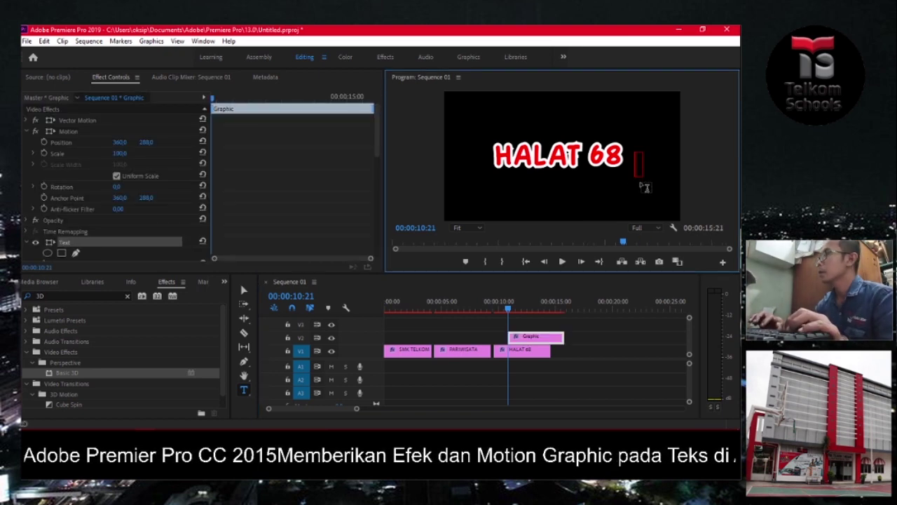
text(I)
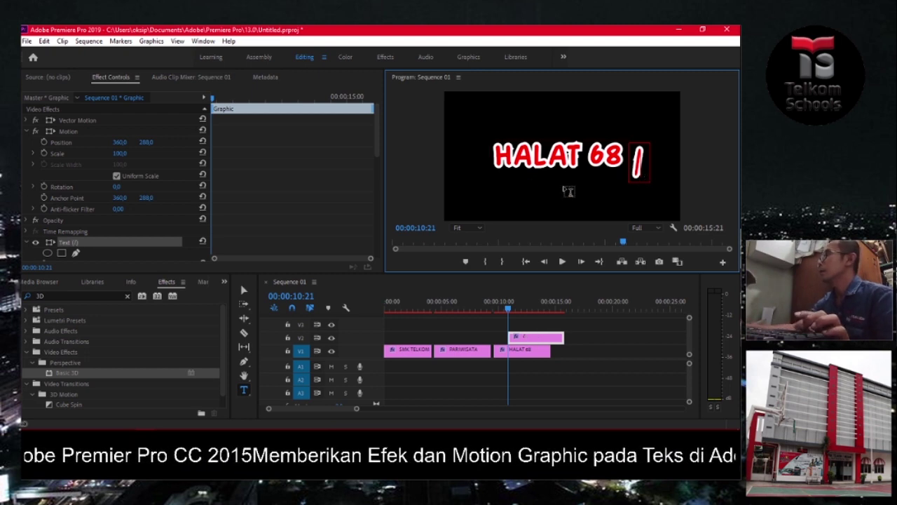
key(Escape)
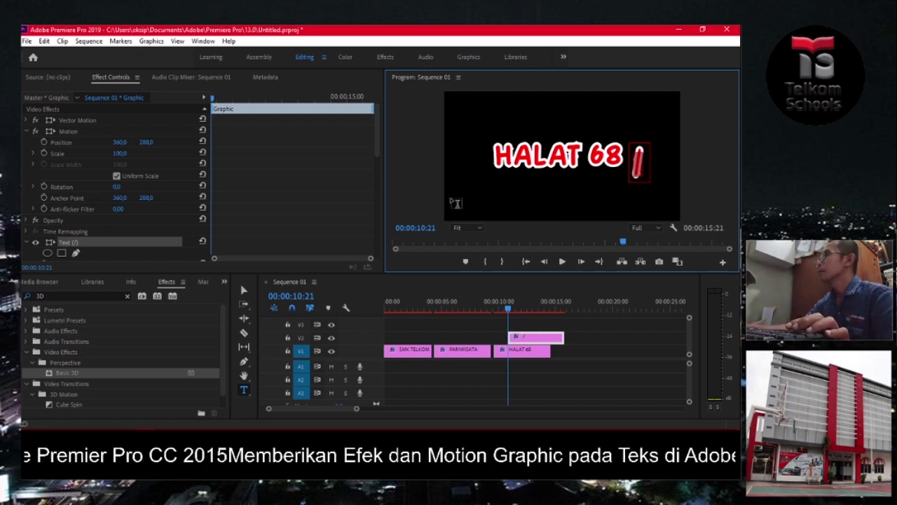
Enlarge the slash's font size to 143 and select its clip on the timeline
scroll(140, 207, down, 3)
scroll(140, 207, down, 3)
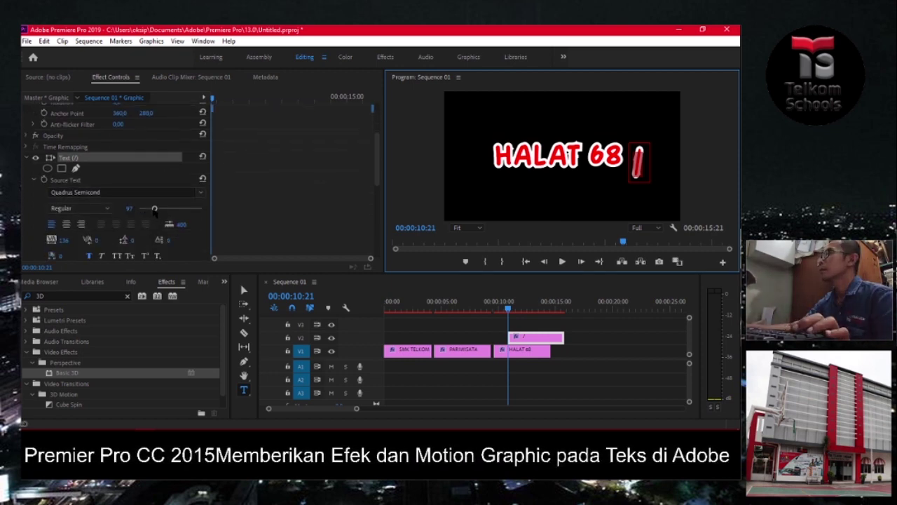
drag(155, 208, 162, 210)
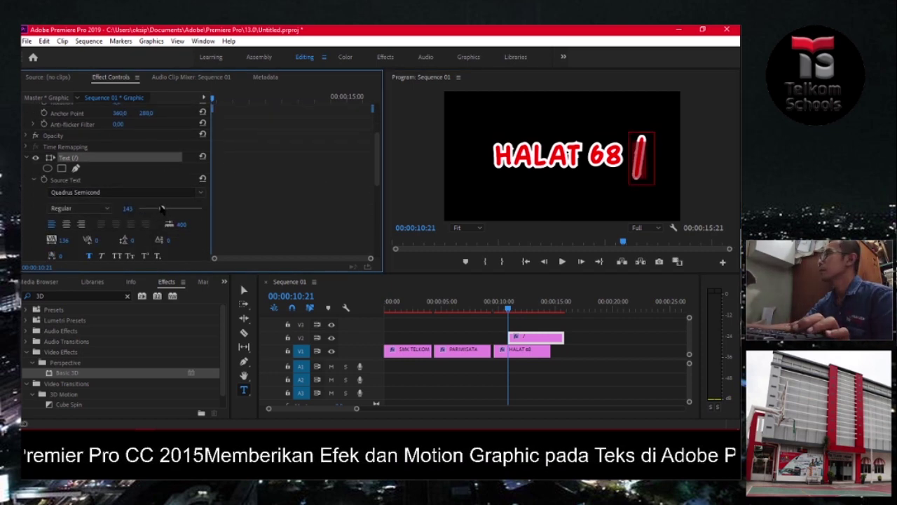
scroll(288, 182, up, 3)
scroll(295, 187, up, 3)
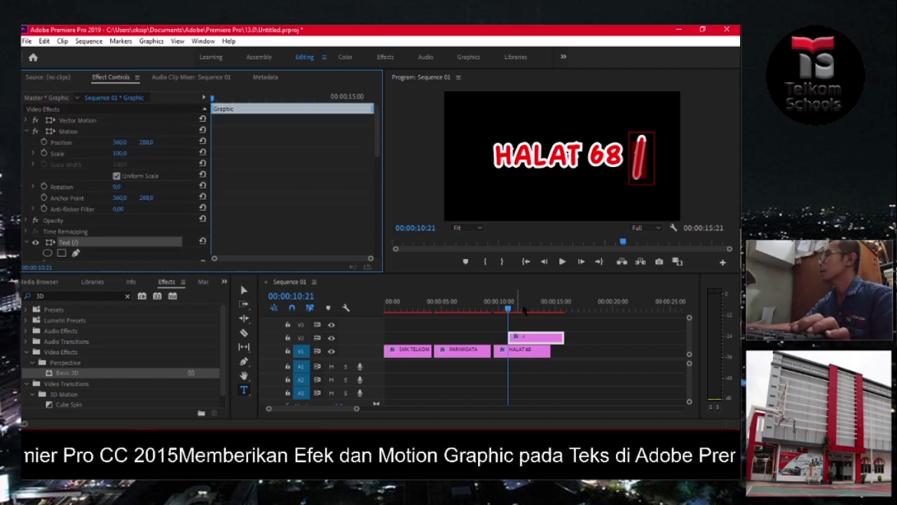
click(533, 338)
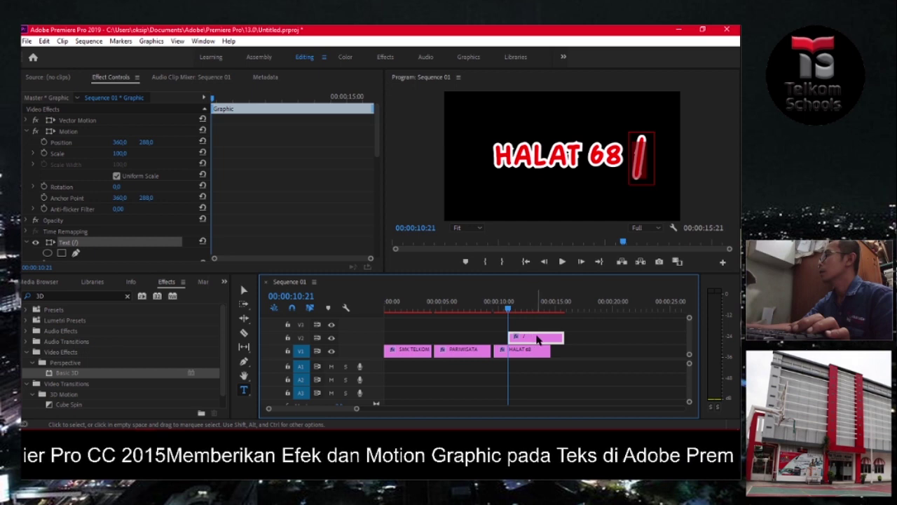
Shift the slash clip earlier to line up with HALAT 68 and reveal that title's mask outline
drag(538, 340, 542, 330)
key(Left)
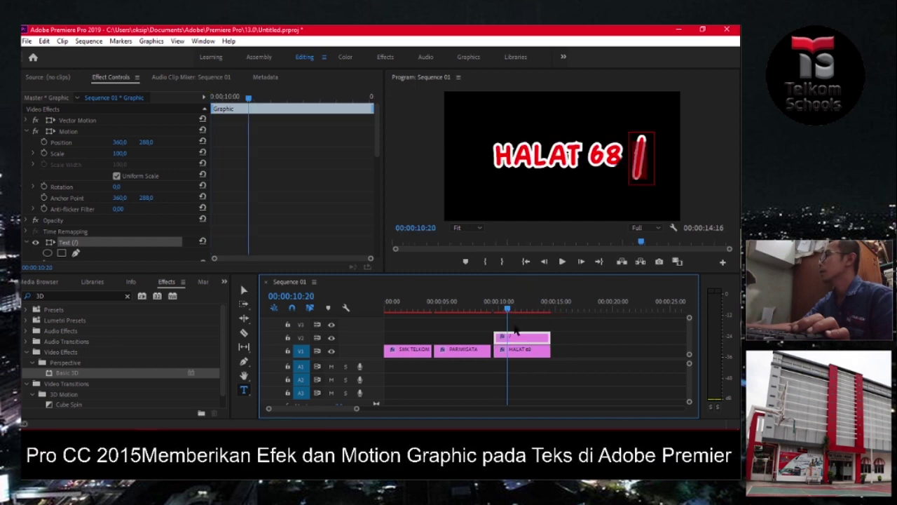
click(517, 352)
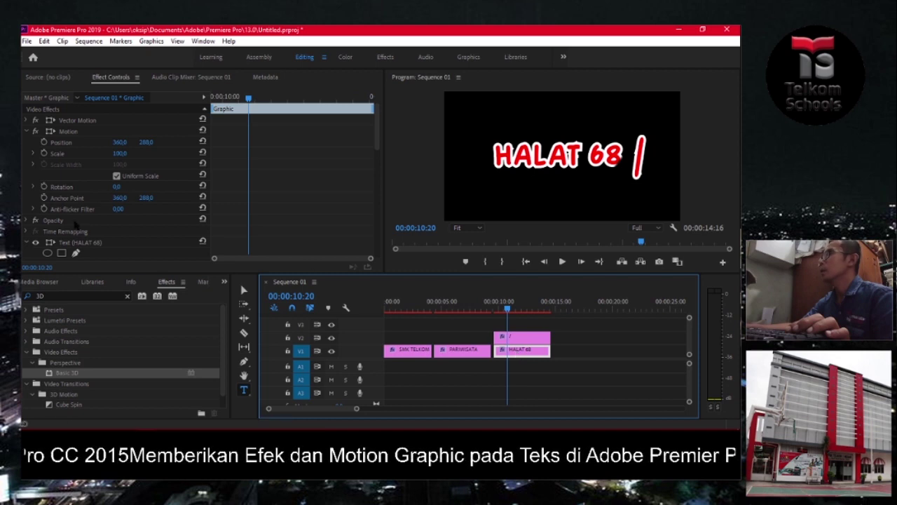
scroll(116, 237, down, 3)
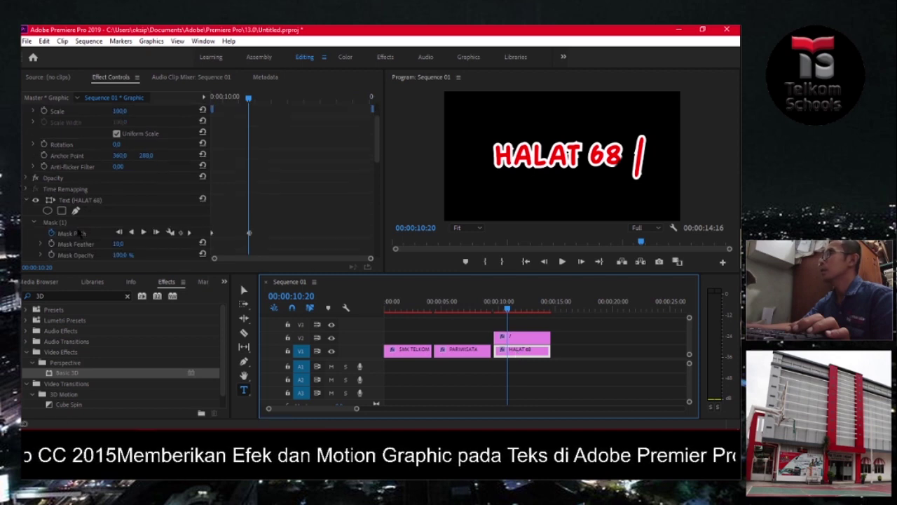
click(74, 233)
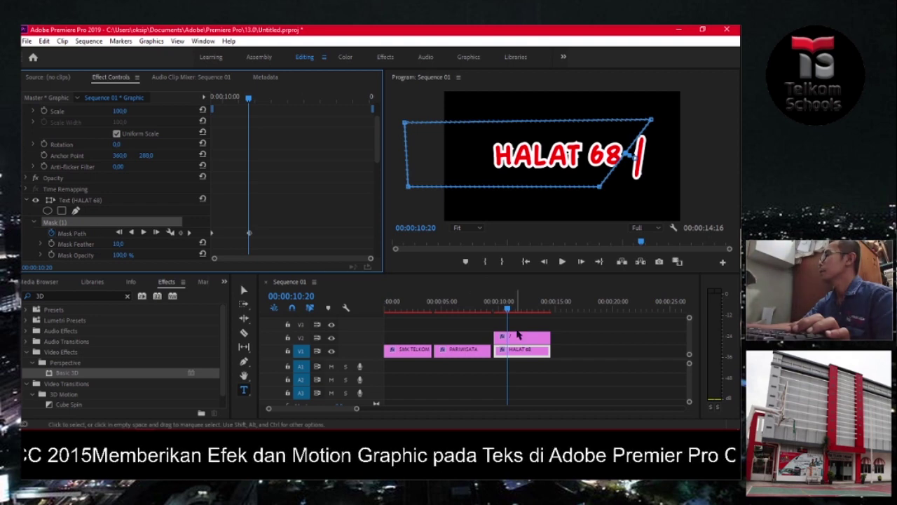
click(521, 338)
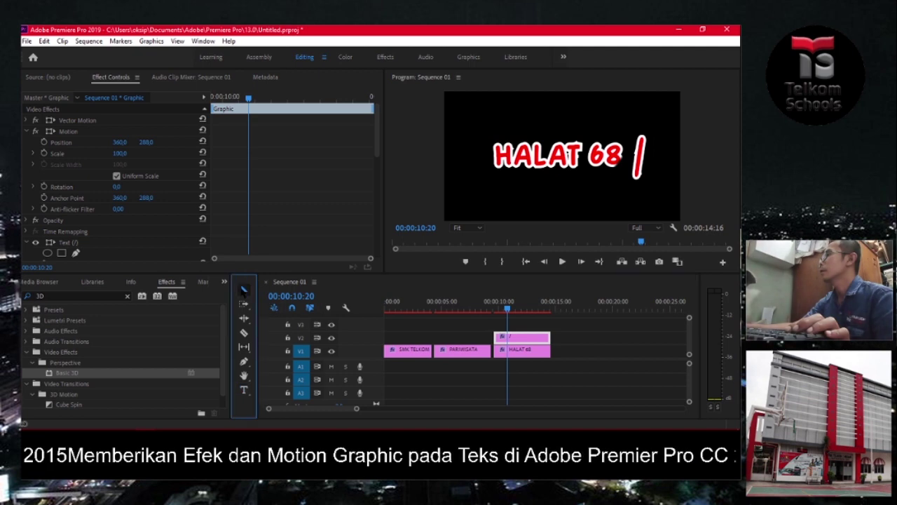
At 00:00:11:07, slide the red slash left until it touches the '8' of 68
click(637, 172)
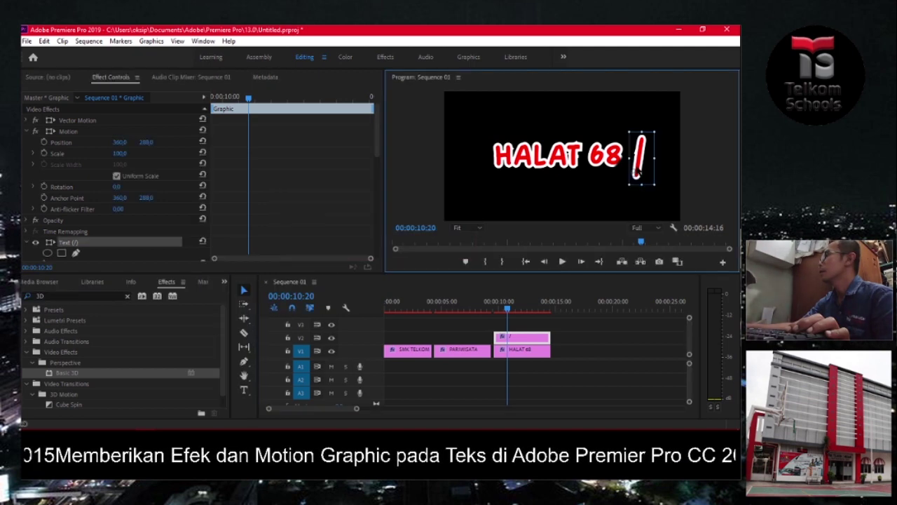
drag(508, 309, 513, 309)
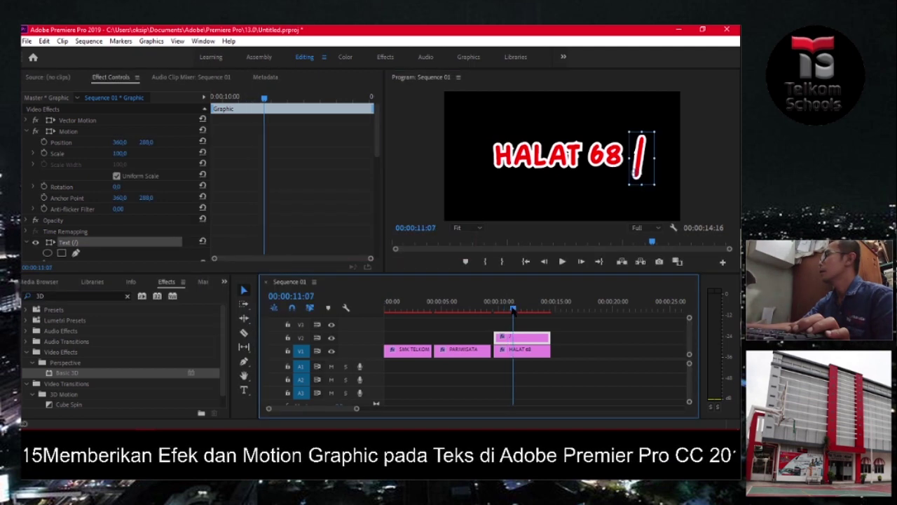
click(636, 173)
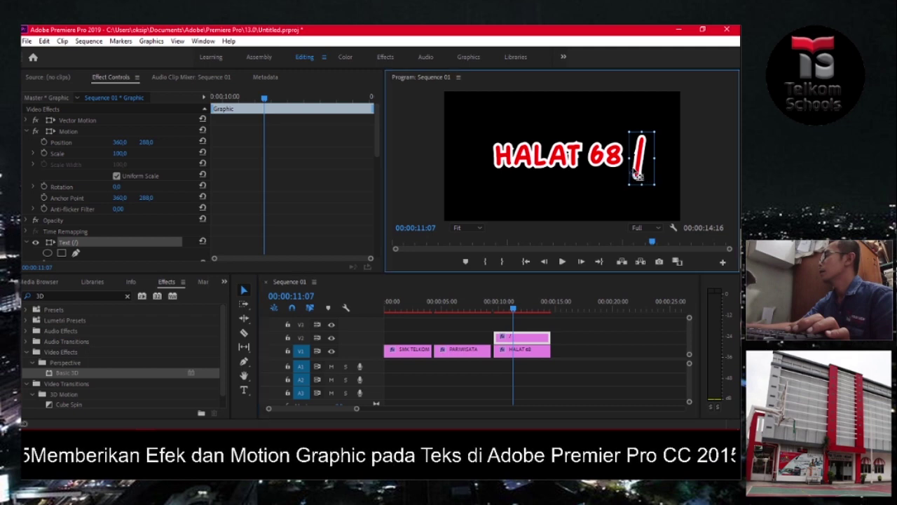
drag(629, 172, 624, 172)
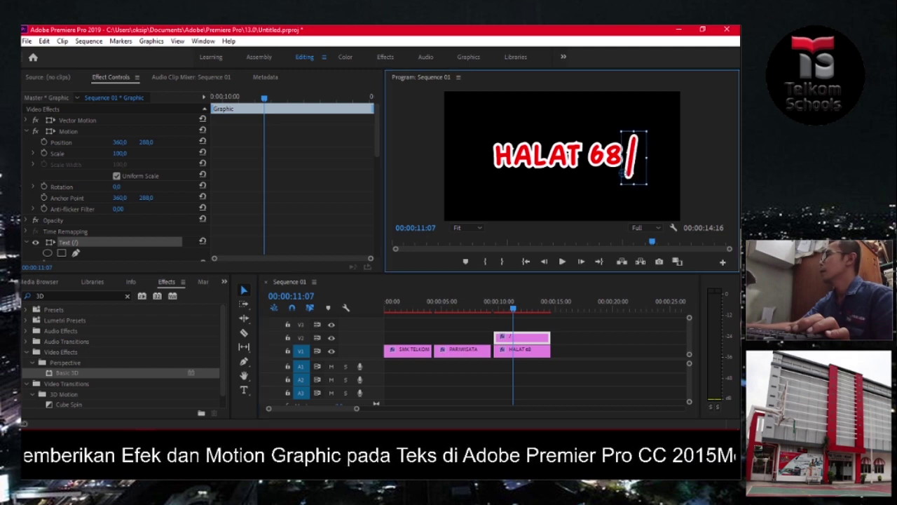
click(536, 352)
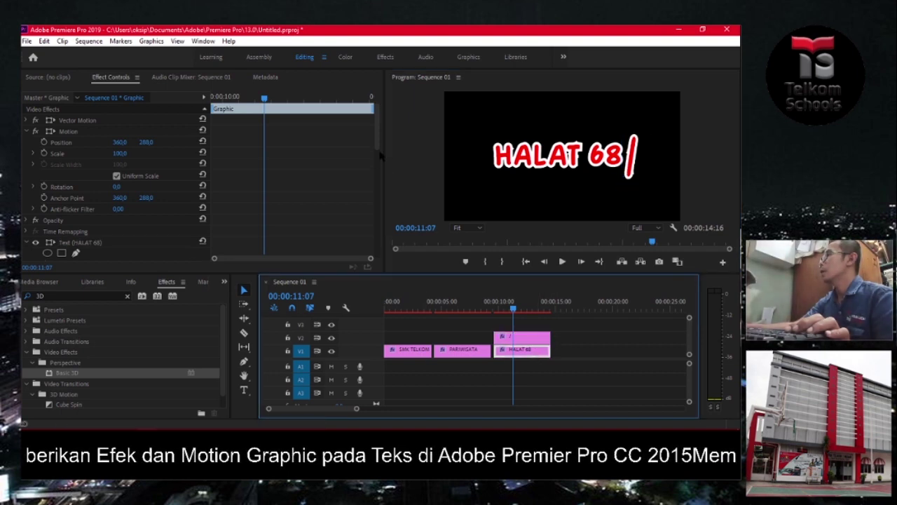
Set the time to 00:00:10:21, on the HALAT 68 Mask Path keyframe
drag(377, 156, 377, 179)
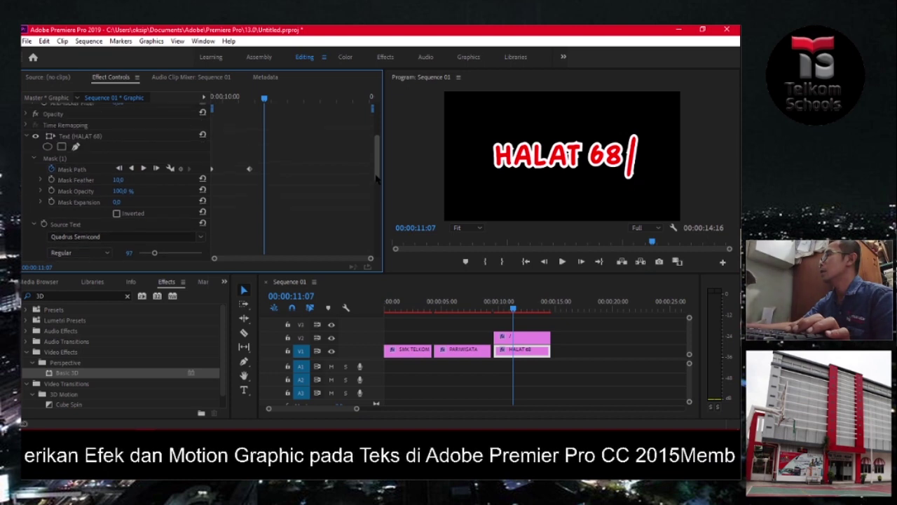
drag(265, 99, 250, 112)
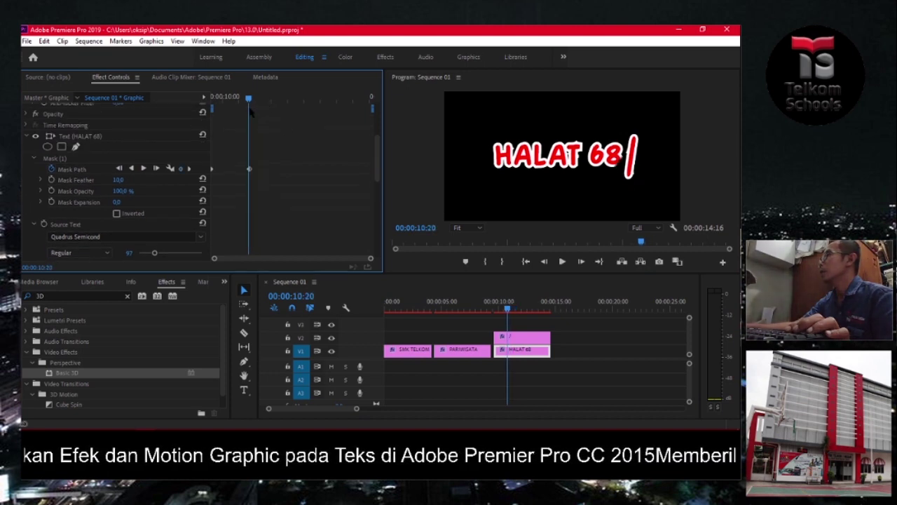
drag(250, 111, 252, 111)
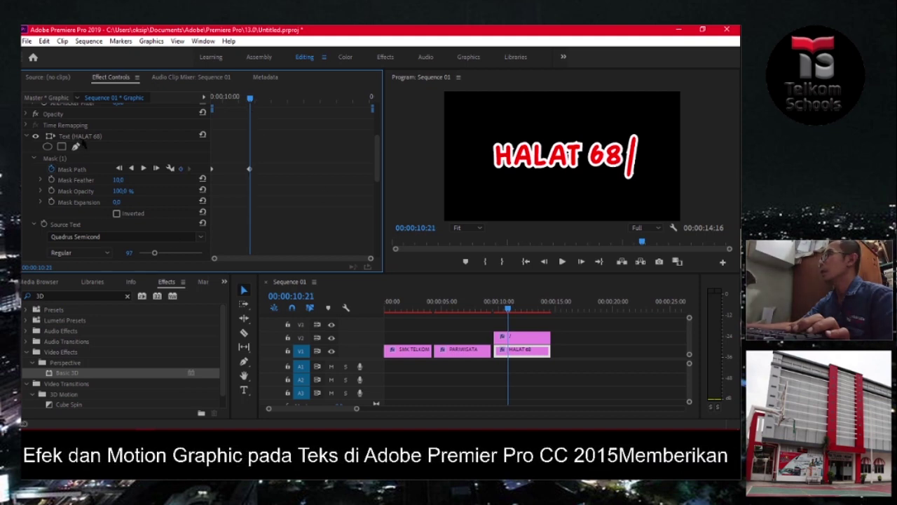
Collapse the Source Text and Transform properties in Effect Controls
scroll(97, 147, down, 2)
scroll(95, 152, down, 2)
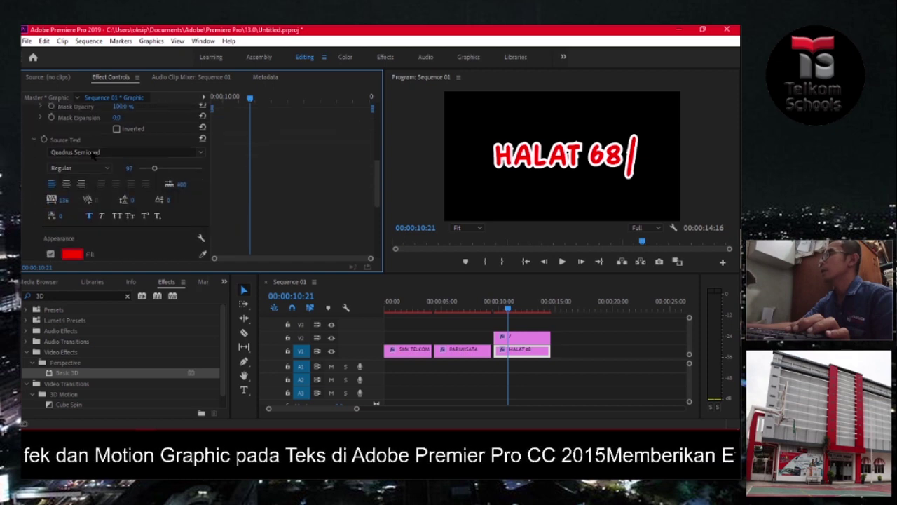
scroll(92, 157, down, 1)
scroll(92, 157, up, 2)
scroll(77, 151, up, 2)
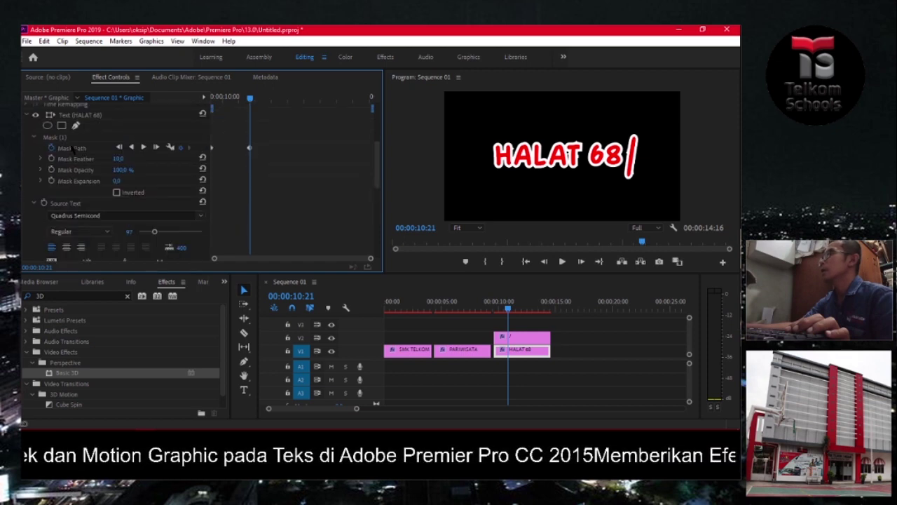
click(34, 203)
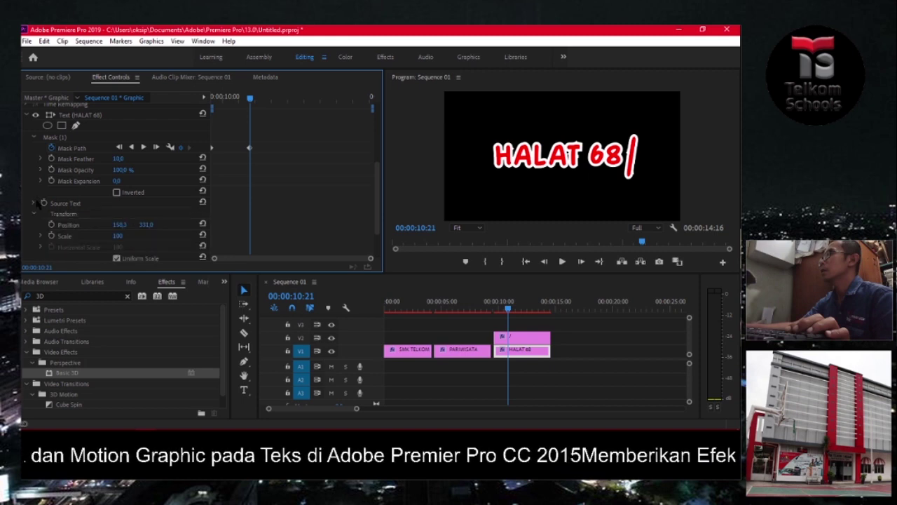
click(33, 214)
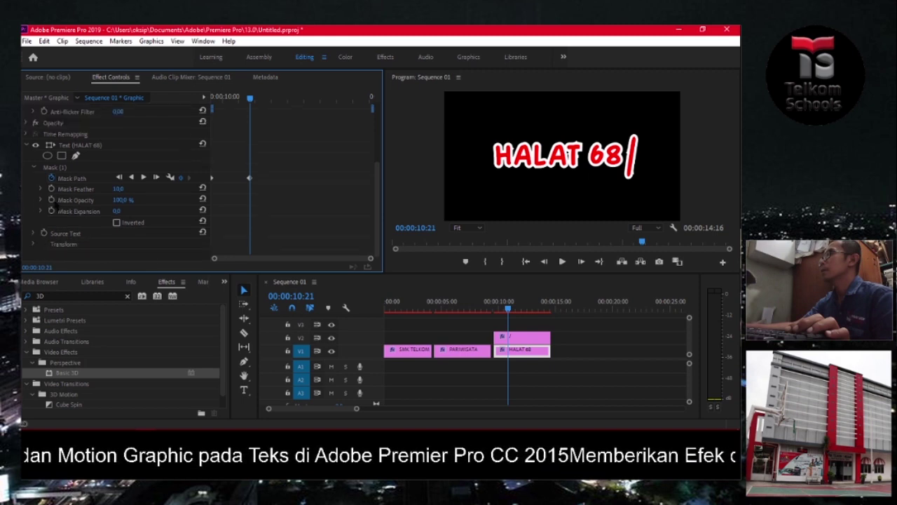
scroll(79, 203, up, 2)
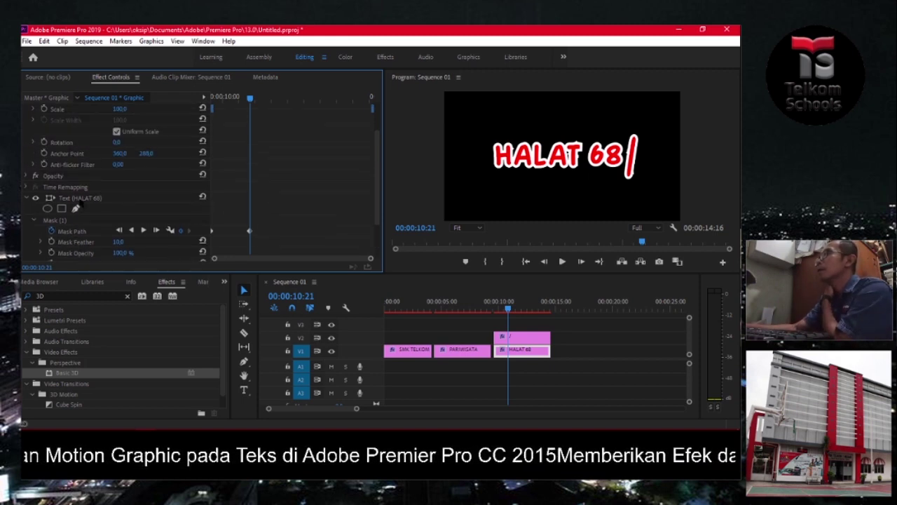
scroll(79, 203, up, 1)
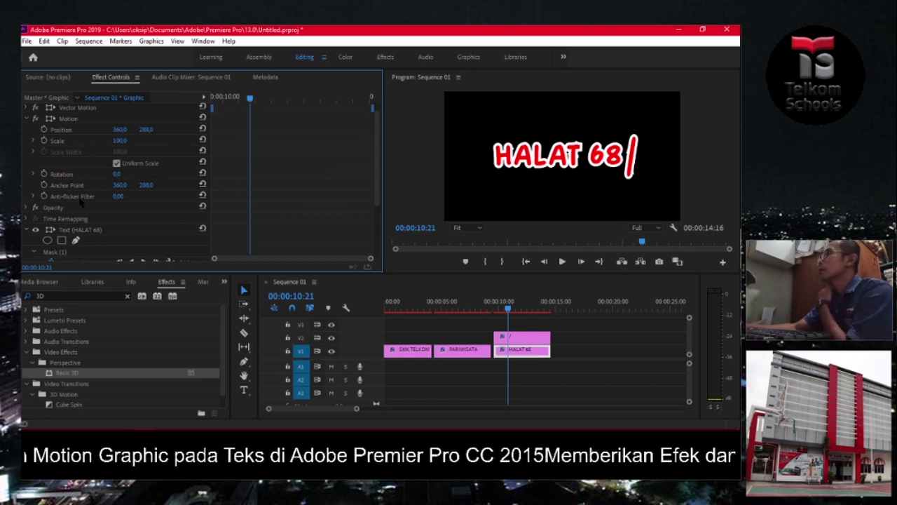
Add a Position keyframe for the '/' text at 00:00:10:21, holding 360.0, 288.0
click(519, 338)
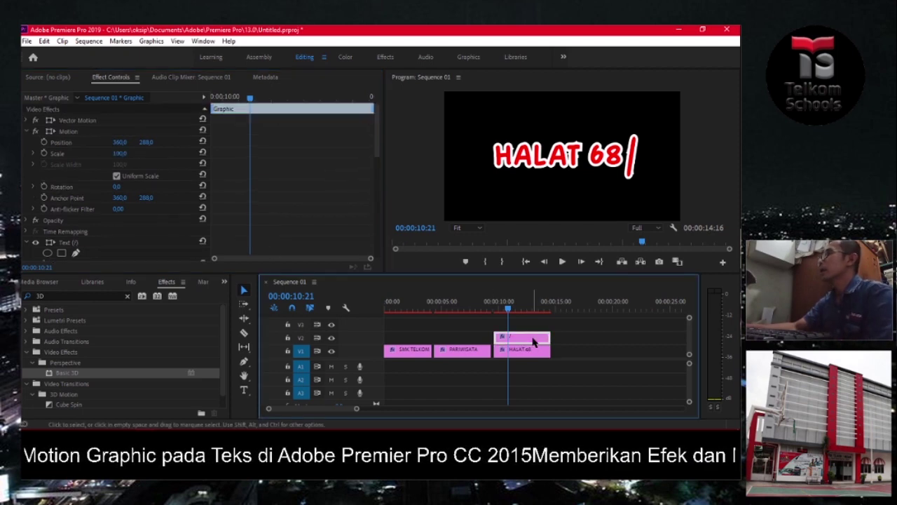
scroll(135, 228, down, 1)
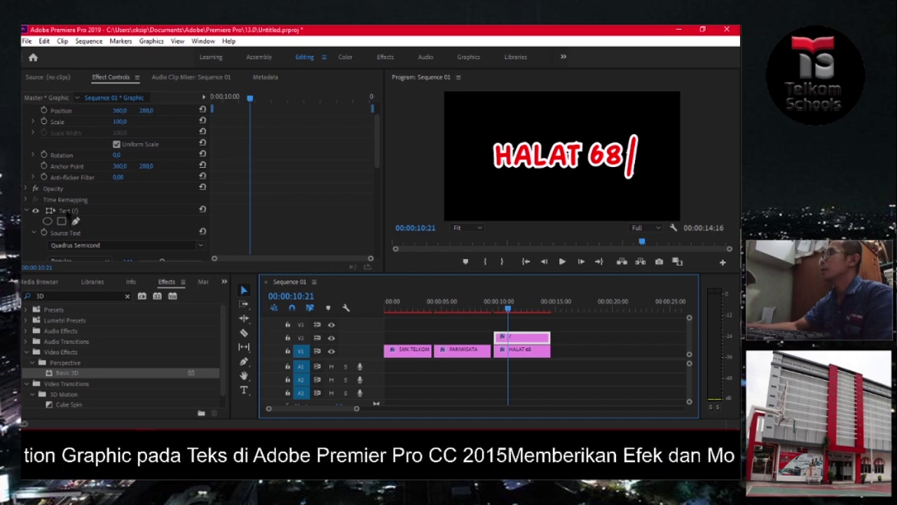
click(65, 210)
scroll(64, 217, down, 1)
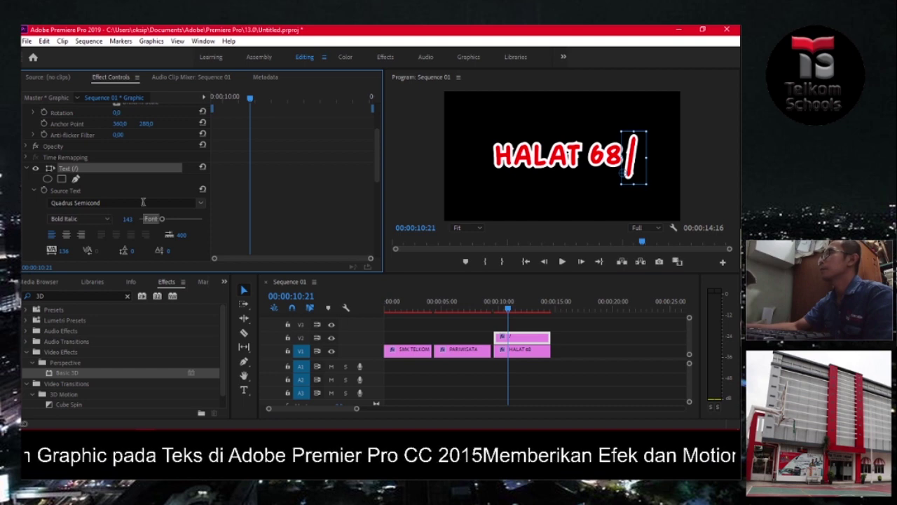
scroll(123, 203, up, 2)
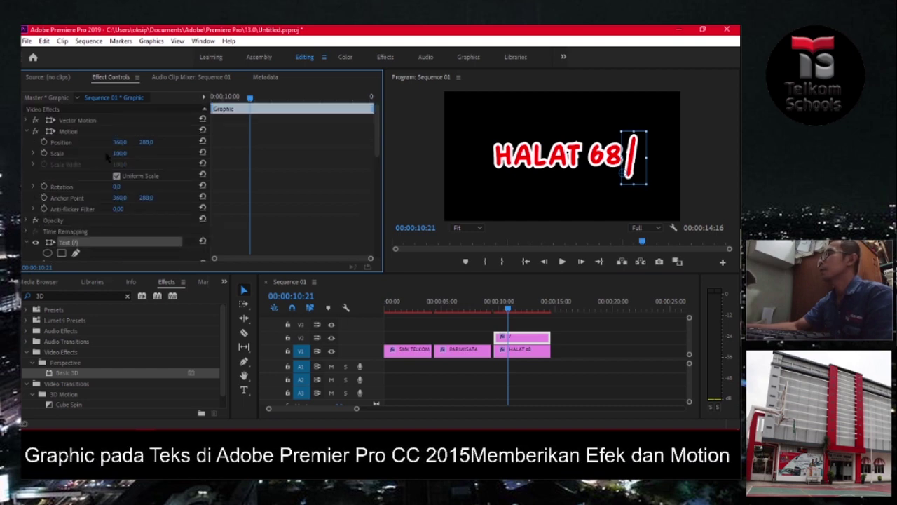
click(44, 141)
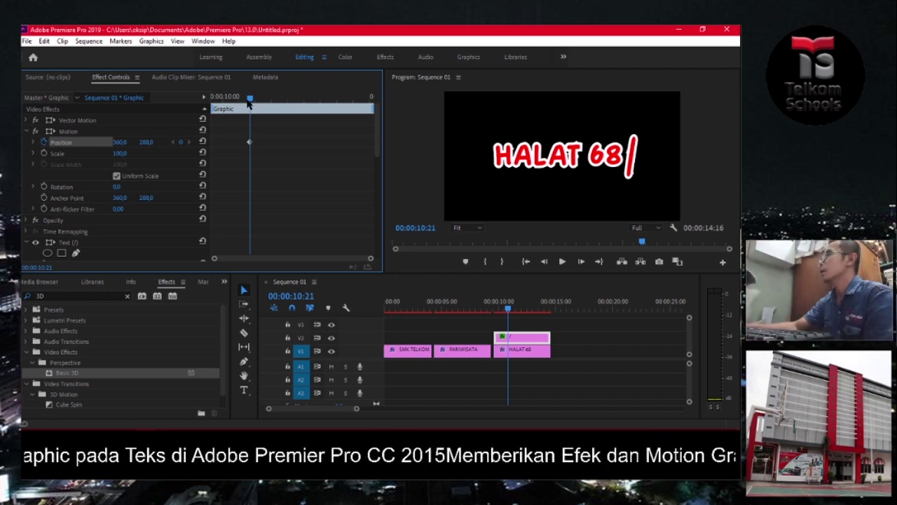
At 00:00:09:17, drag the slash's Position X down to -165 so it starts far left
drag(243, 102, 213, 110)
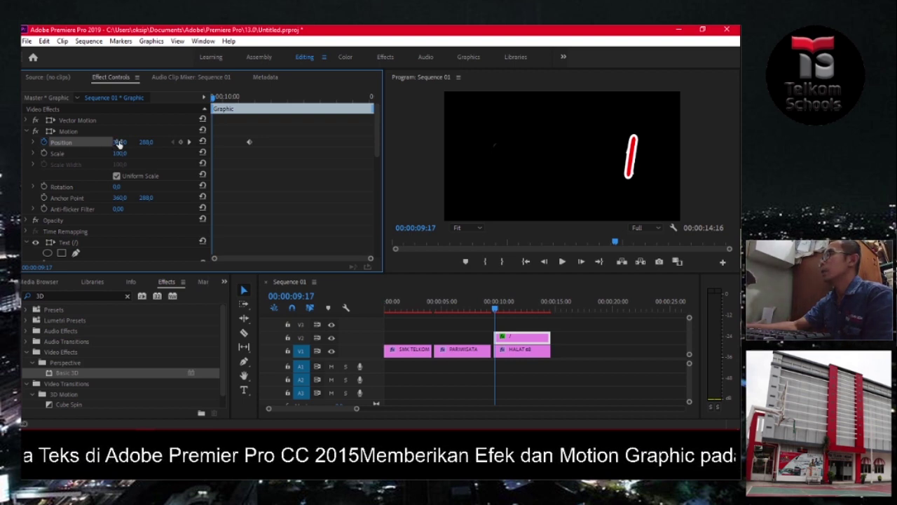
drag(119, 143, 56, 143)
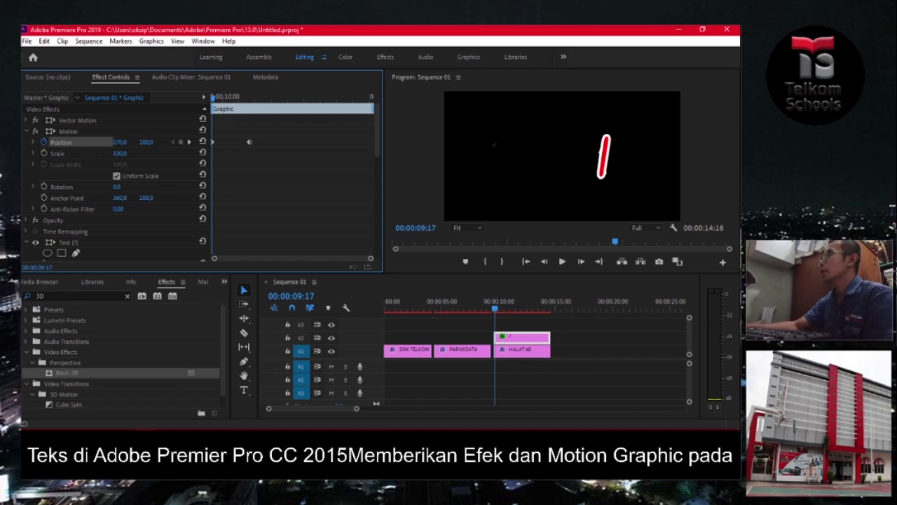
drag(120, 143, 70, 143)
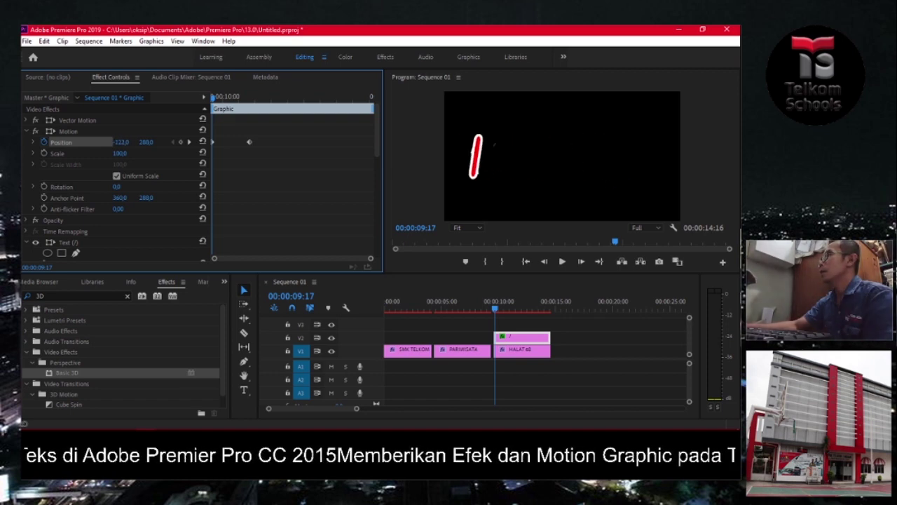
drag(119, 143, 102, 143)
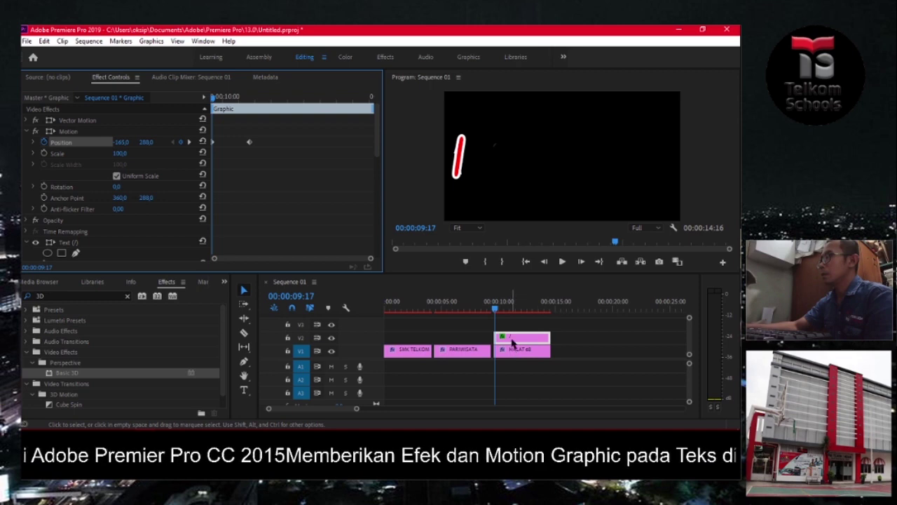
Play the slash sweep, then scrub around 10:00–10:21 to check its motion
click(561, 261)
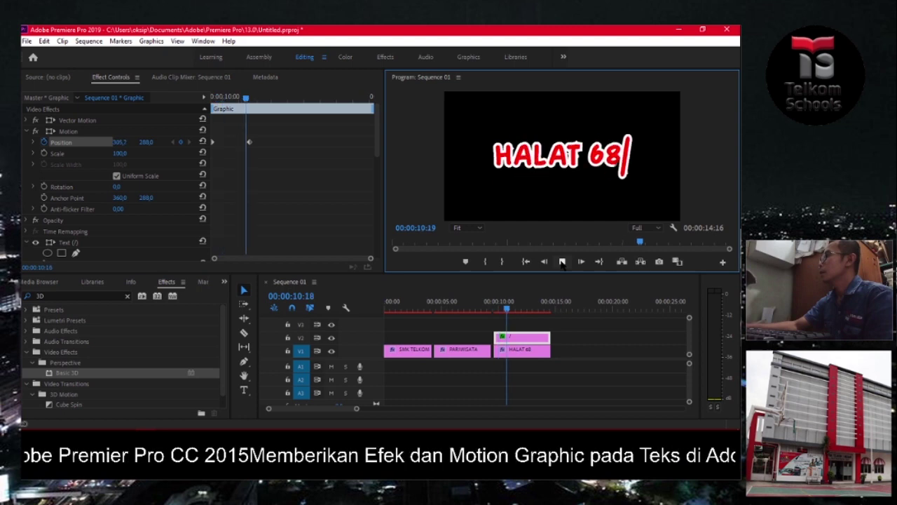
click(561, 262)
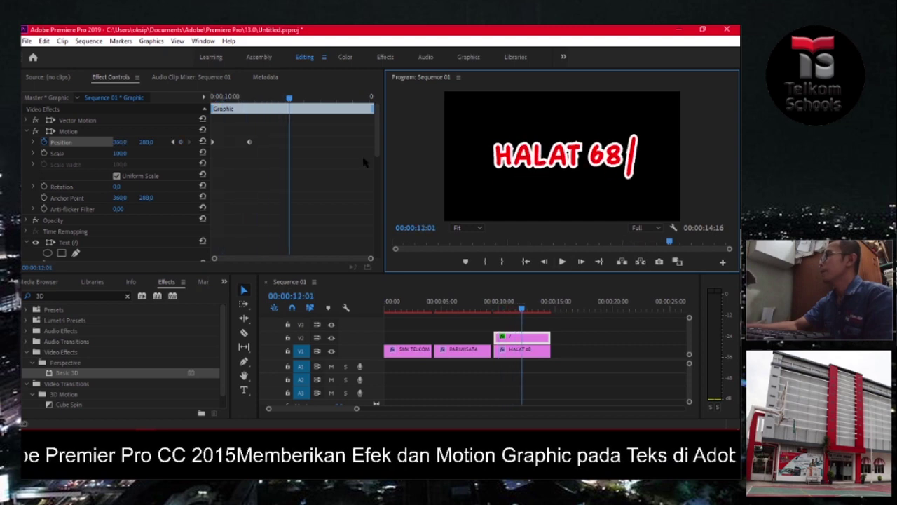
drag(289, 98, 230, 110)
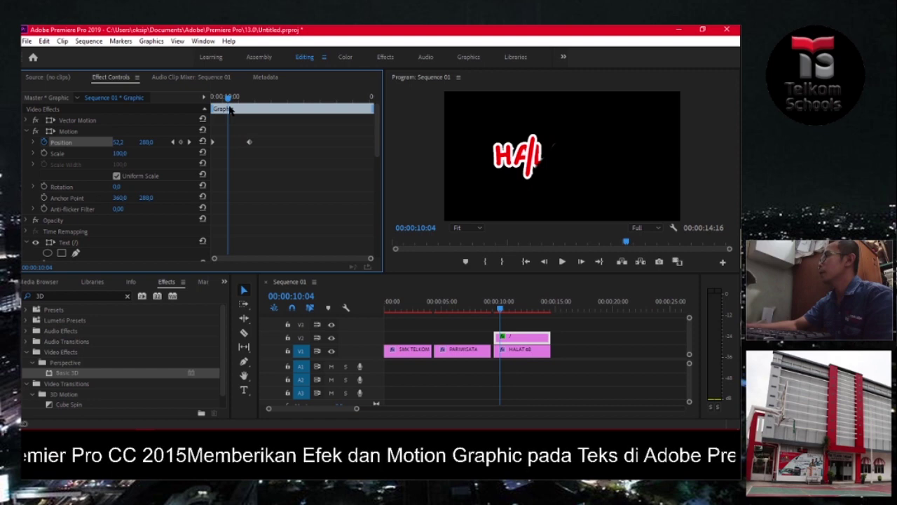
mouse_move(230, 110)
mouse_down()
mouse_move(253, 108)
mouse_move(230, 102)
mouse_up()
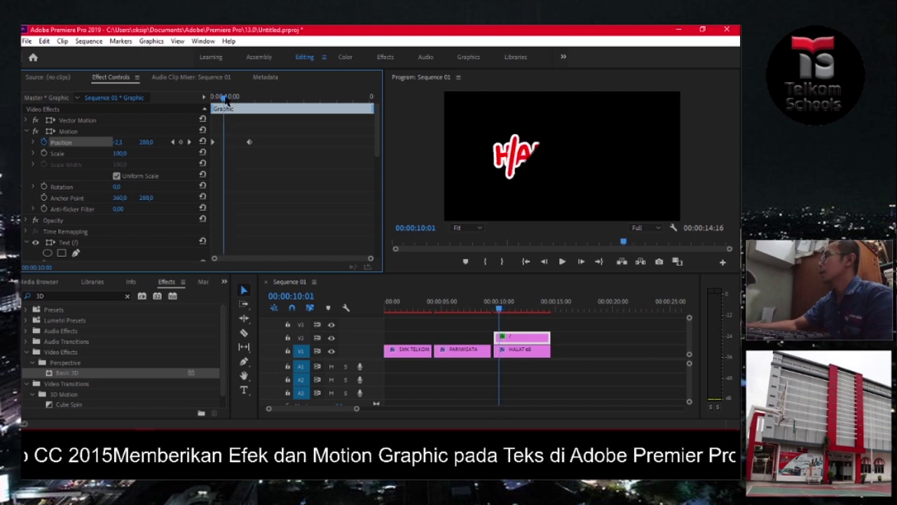
mouse_move(229, 102)
mouse_down()
mouse_move(220, 100)
mouse_move(250, 96)
mouse_up()
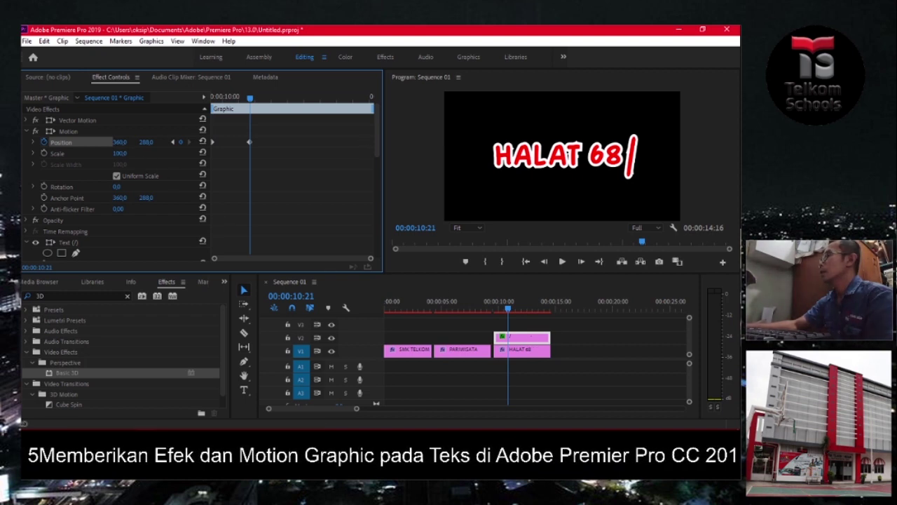
Adjust the slash's resting Position X at 10:21 to 394.0, then scrub back toward 10:12
drag(120, 142, 137, 142)
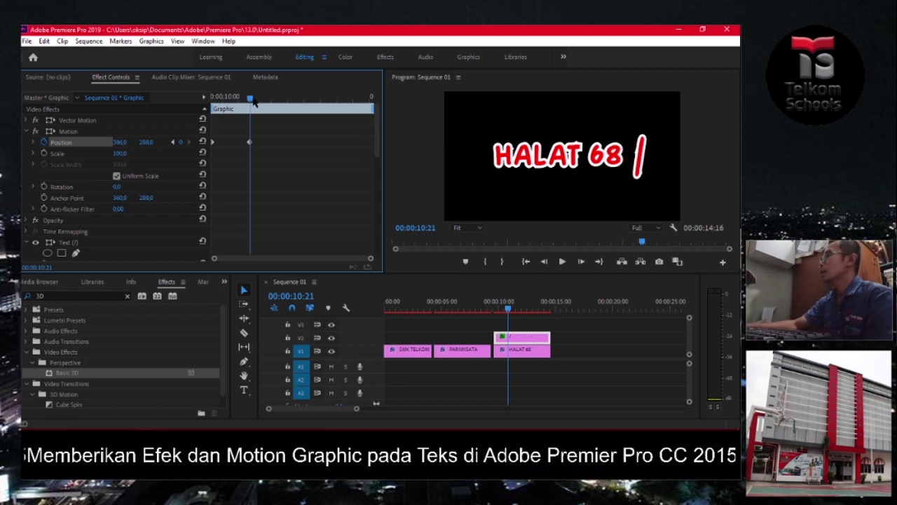
mouse_move(254, 101)
mouse_down()
mouse_move(235, 101)
mouse_move(251, 104)
mouse_up()
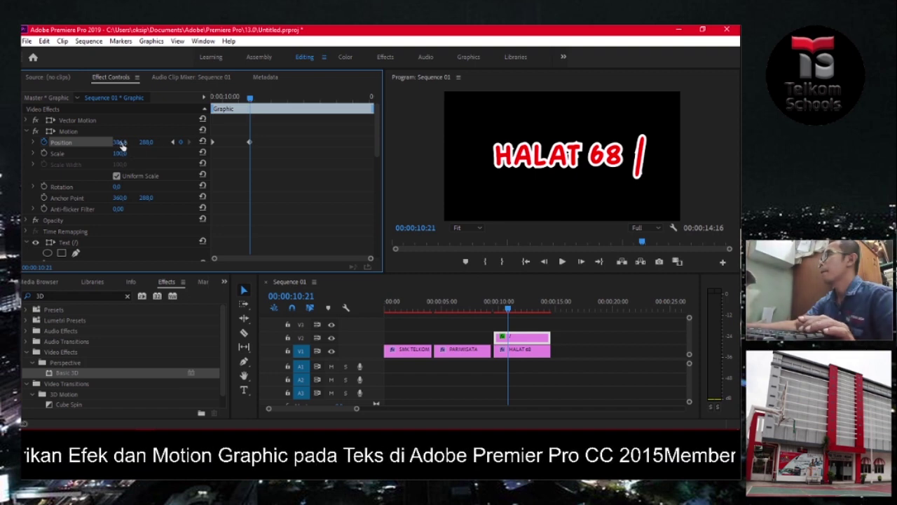
drag(121, 142, 119, 143)
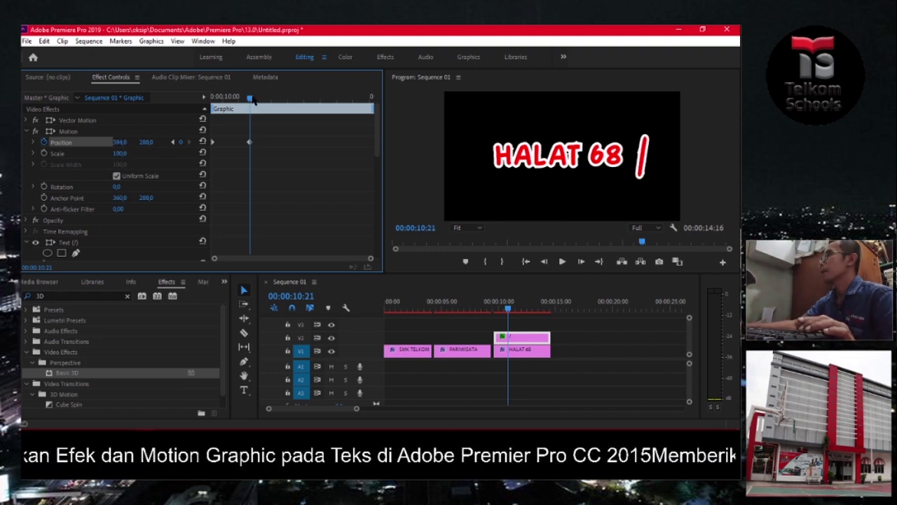
mouse_move(250, 98)
mouse_down()
mouse_move(218, 98)
mouse_move(242, 100)
mouse_up()
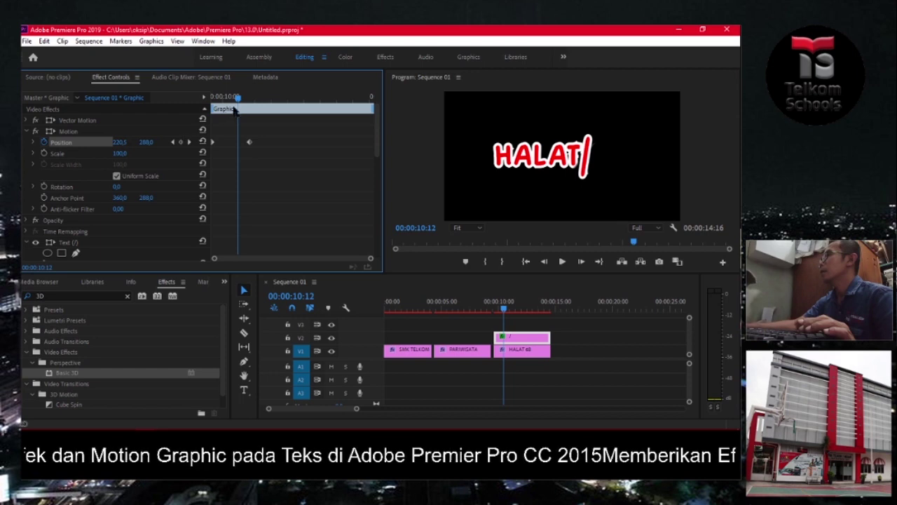
Add slash Position keyframes from 10:12 back to 10:05, keeping it just ahead of the letters
click(180, 142)
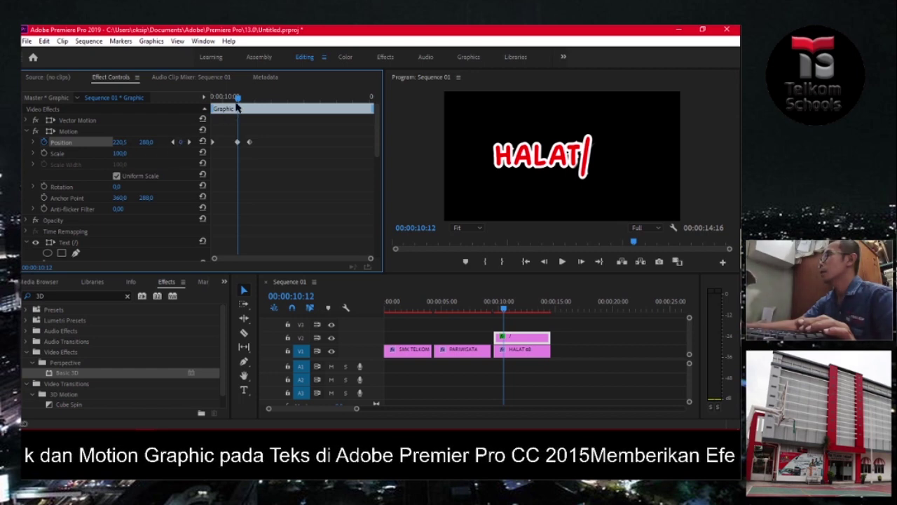
drag(237, 98, 234, 98)
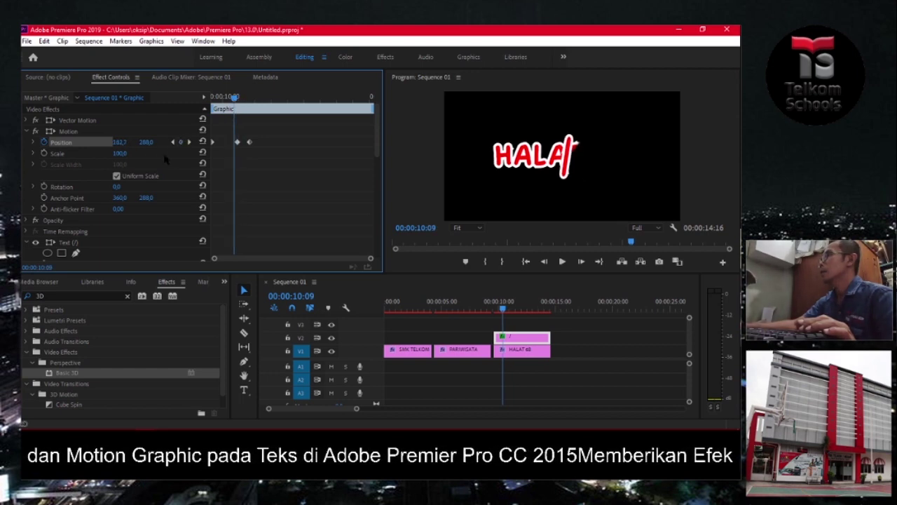
drag(120, 142, 123, 142)
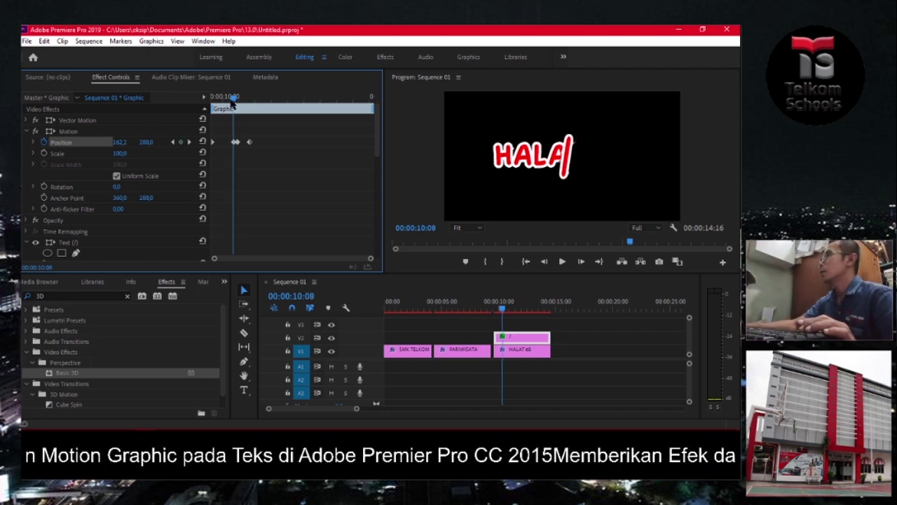
drag(234, 98, 234, 104)
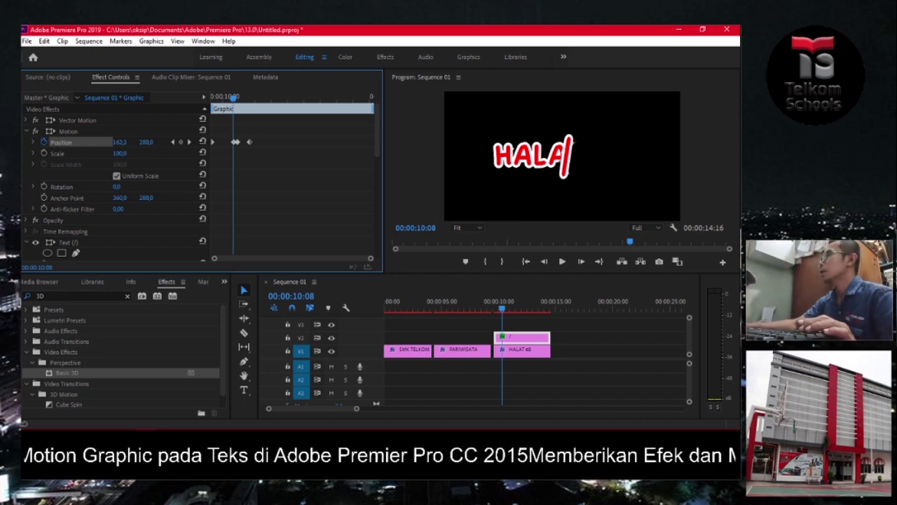
click(124, 142)
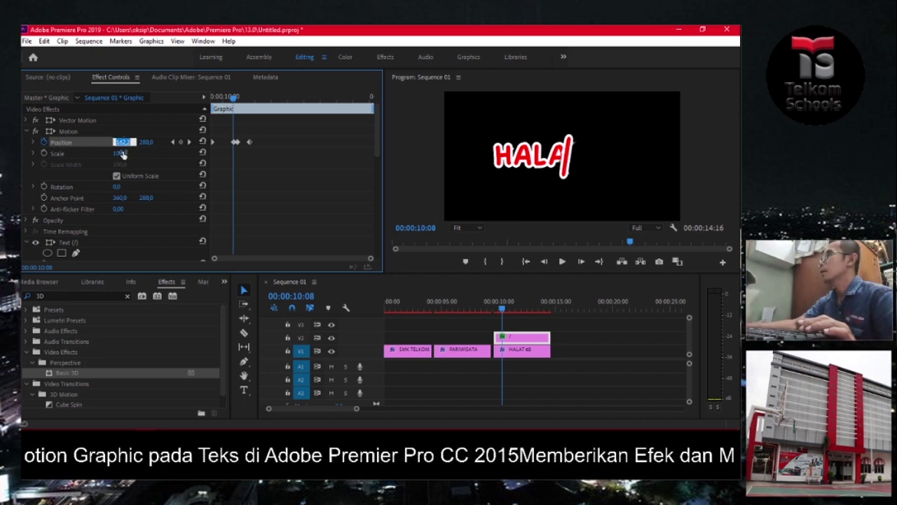
click(313, 166)
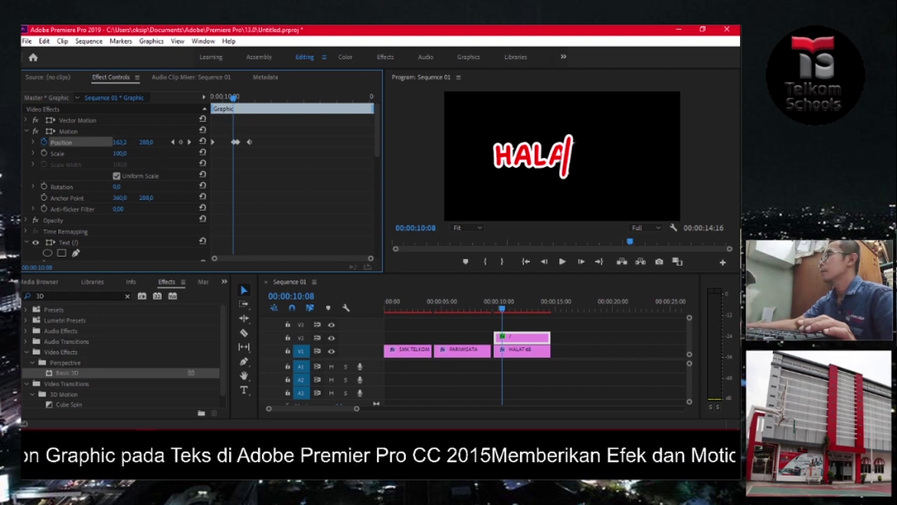
click(120, 142)
click(303, 180)
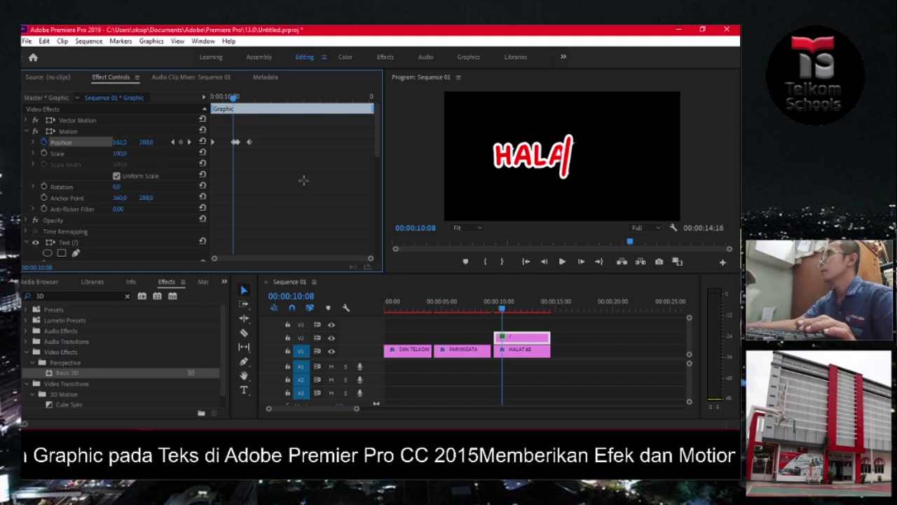
drag(118, 143, 219, 118)
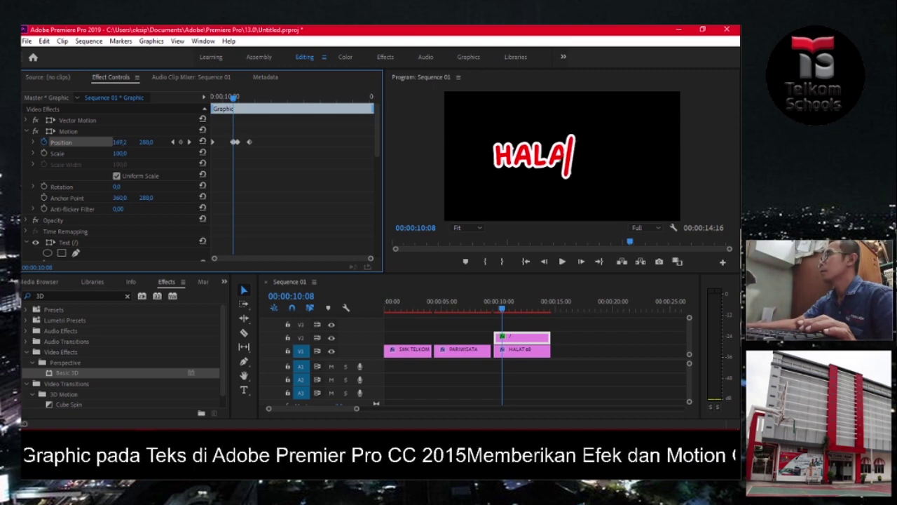
drag(233, 98, 228, 99)
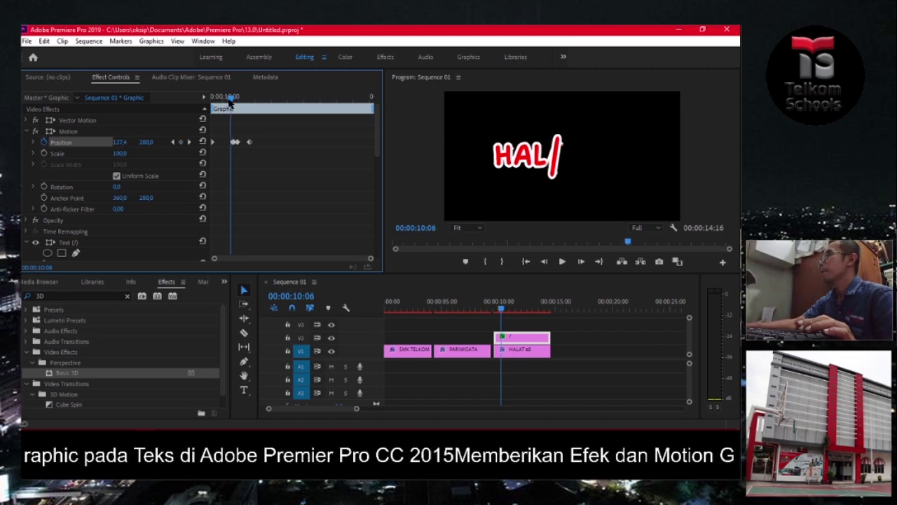
drag(120, 142, 130, 142)
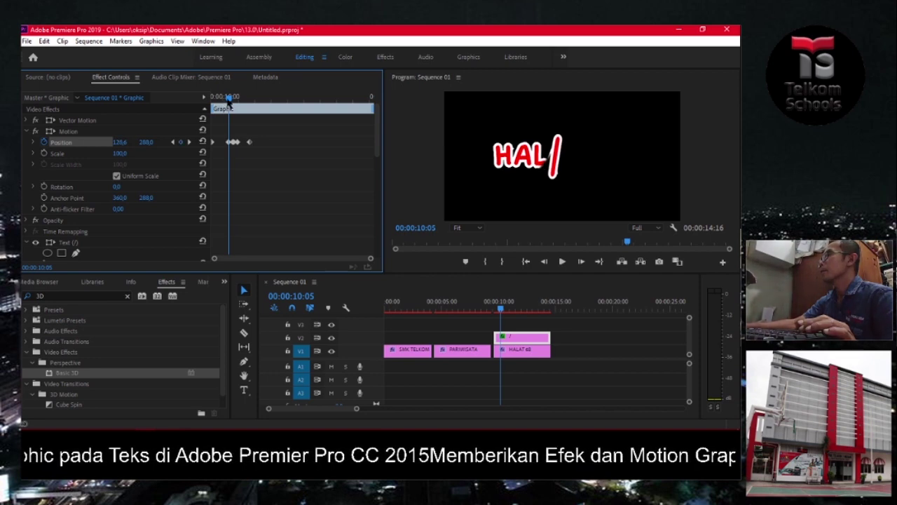
Place the slash just after the H at 09:22 and 09:20, then play back the sweep
drag(228, 99, 225, 98)
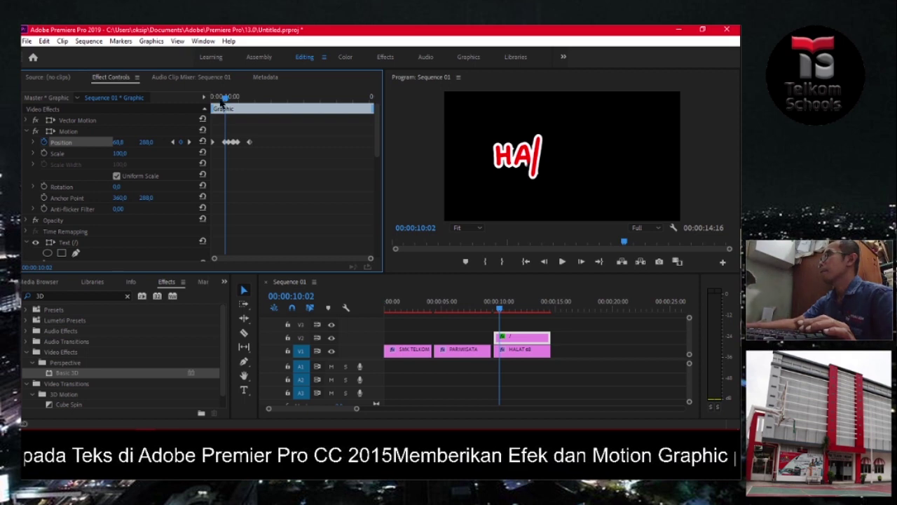
drag(221, 101, 223, 98)
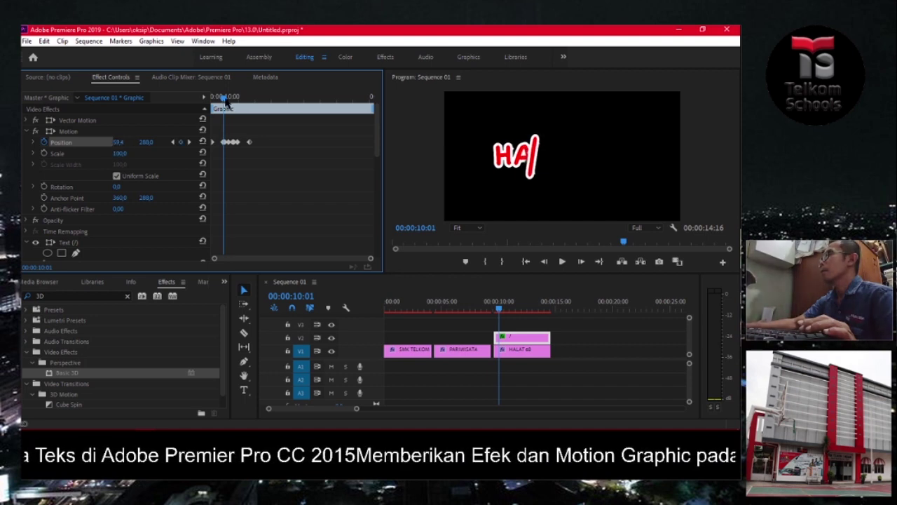
drag(225, 100, 218, 99)
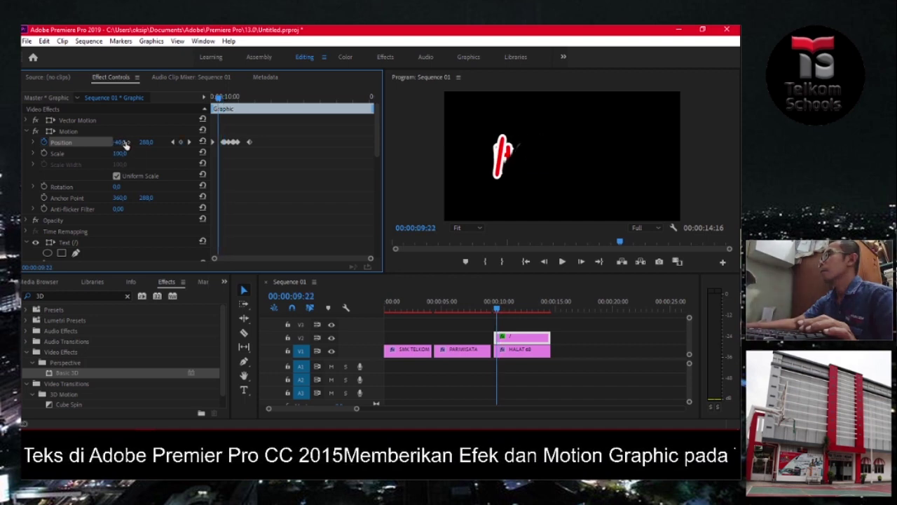
drag(125, 143, 172, 121)
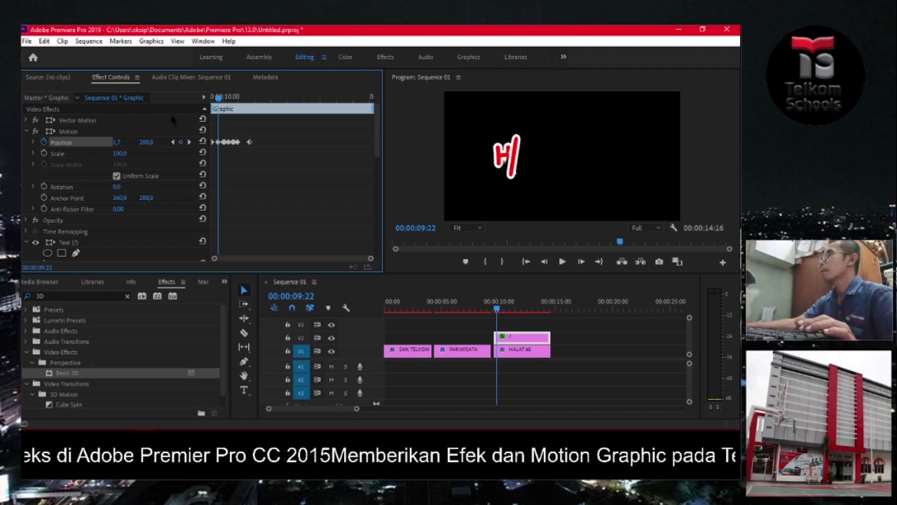
key(Left)
key(Left)
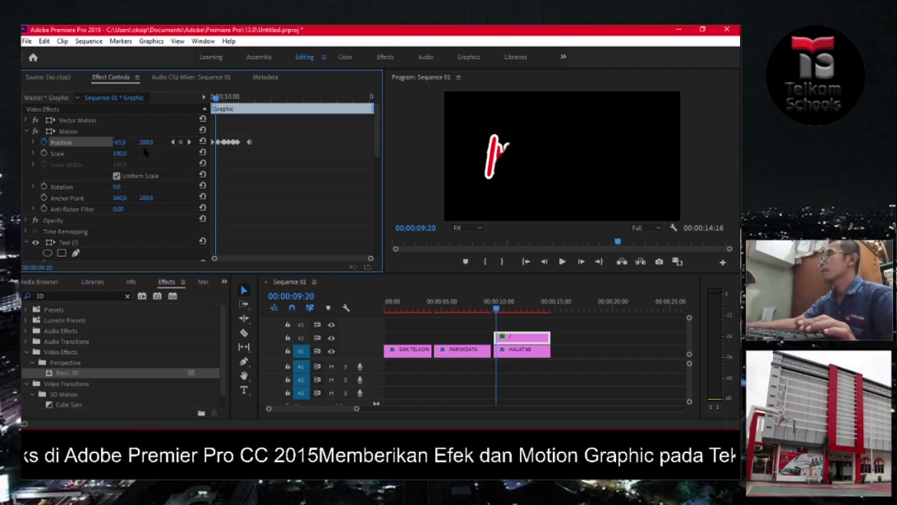
drag(119, 142, 140, 142)
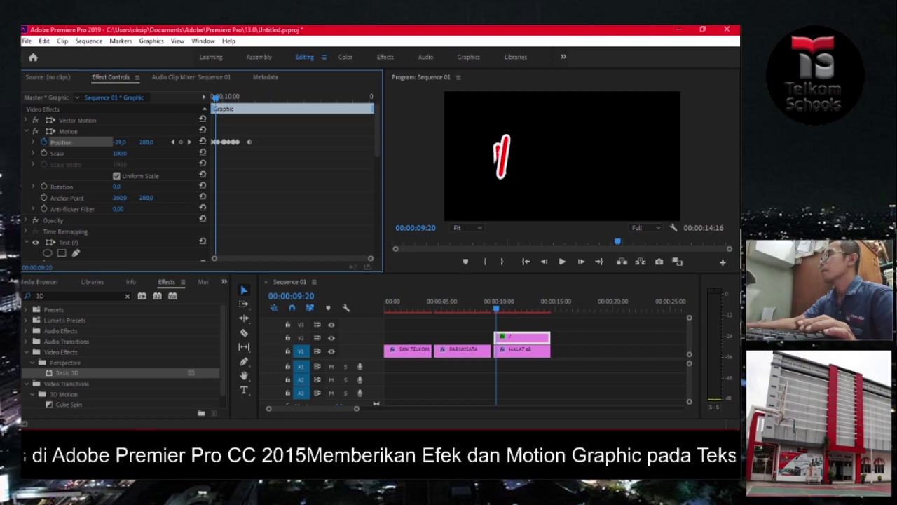
click(213, 98)
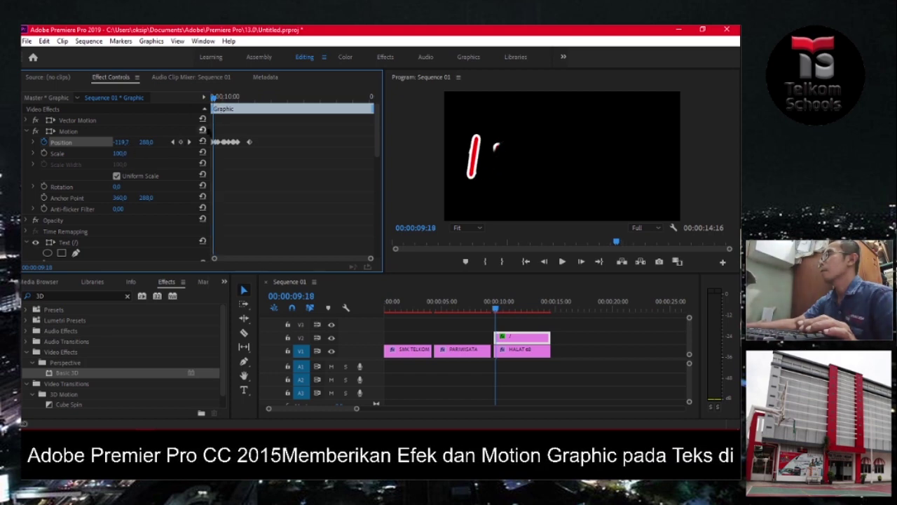
click(211, 99)
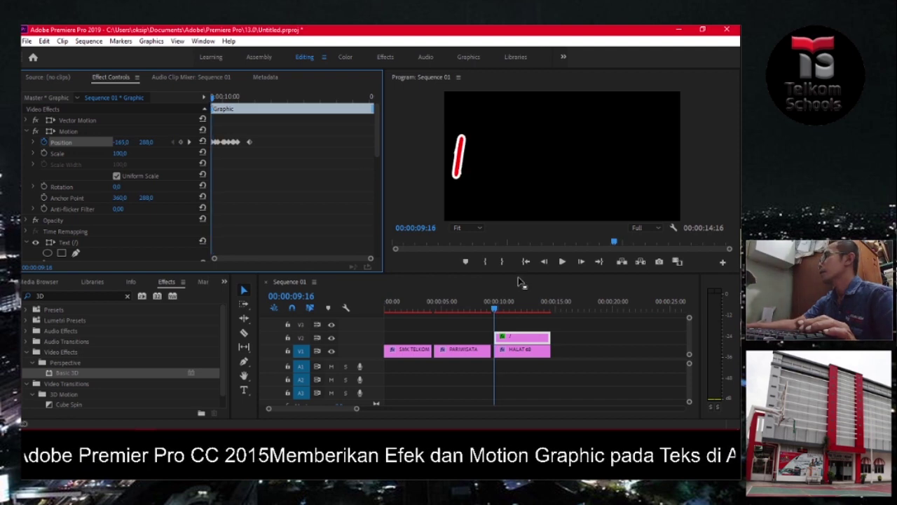
click(562, 261)
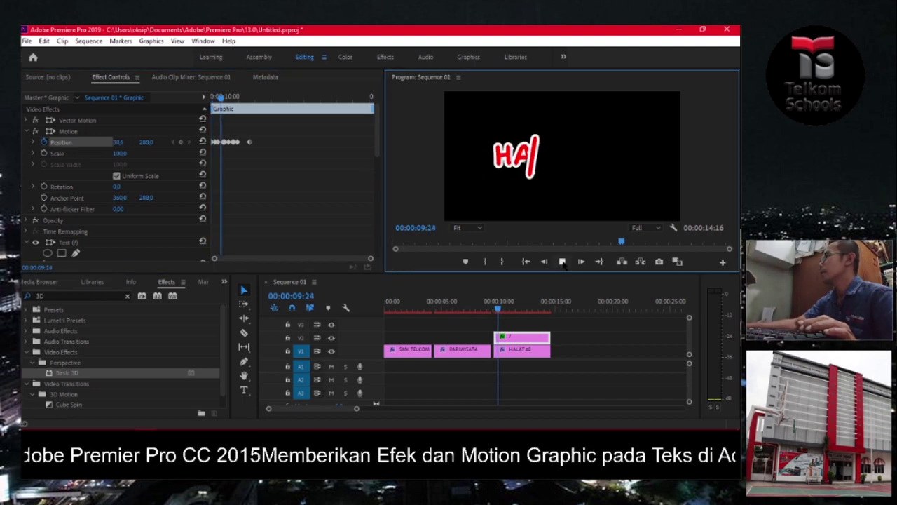
click(562, 262)
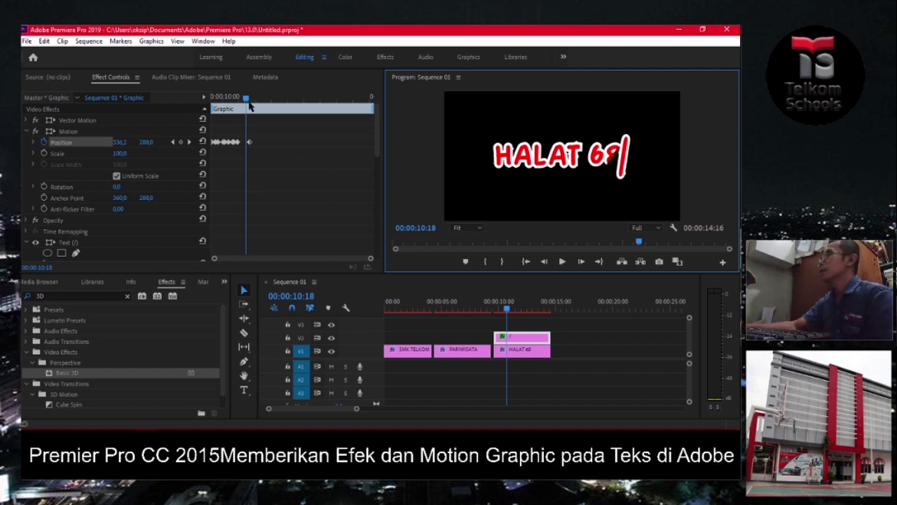
mouse_move(250, 105)
mouse_down()
mouse_move(206, 109)
mouse_move(257, 119)
mouse_up()
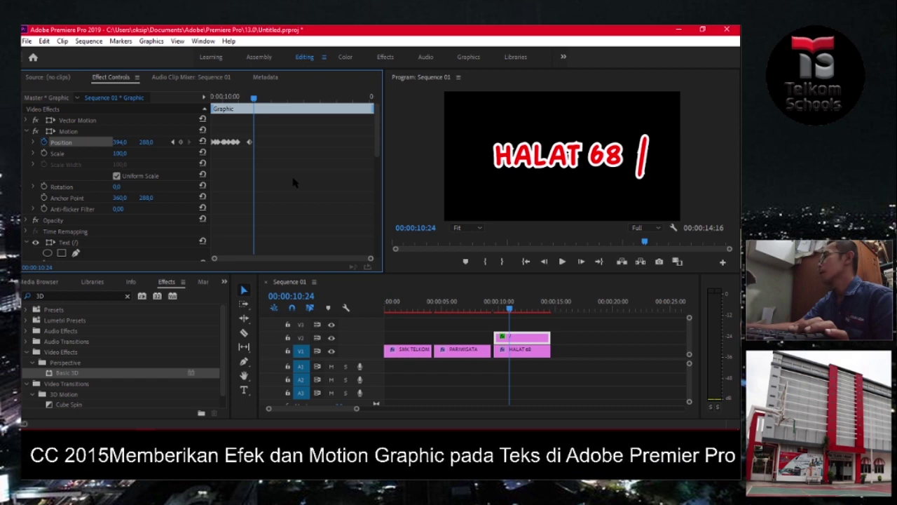
Add a Mask Path keyframe on the HALAT 68 title at the current frame
click(526, 352)
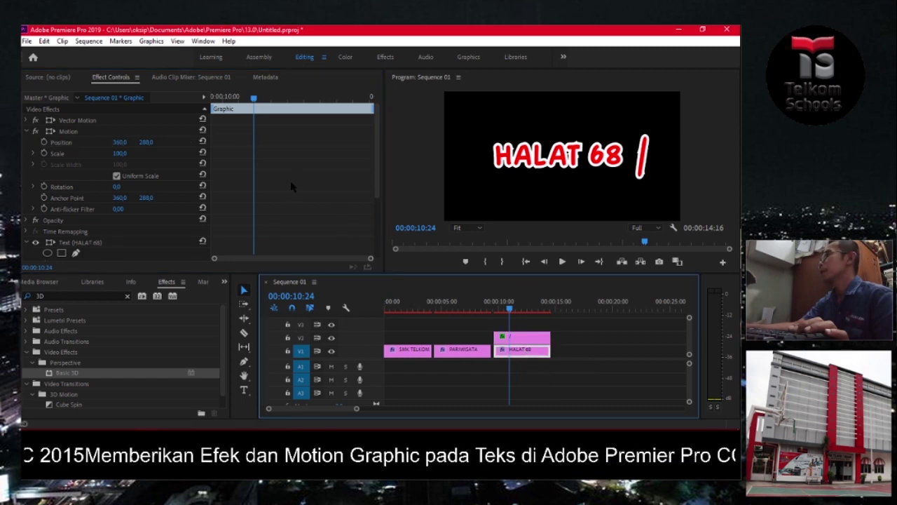
scroll(290, 189, down, 2)
scroll(290, 189, down, 2)
click(61, 170)
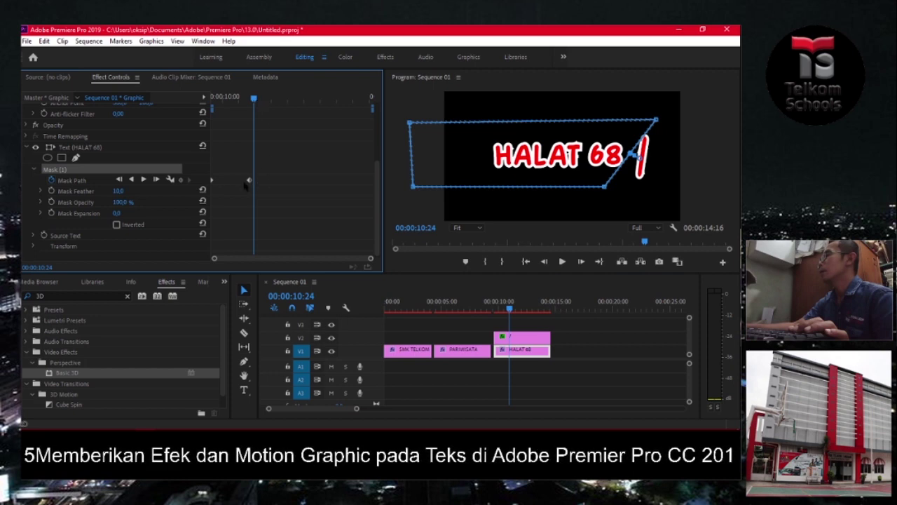
click(181, 181)
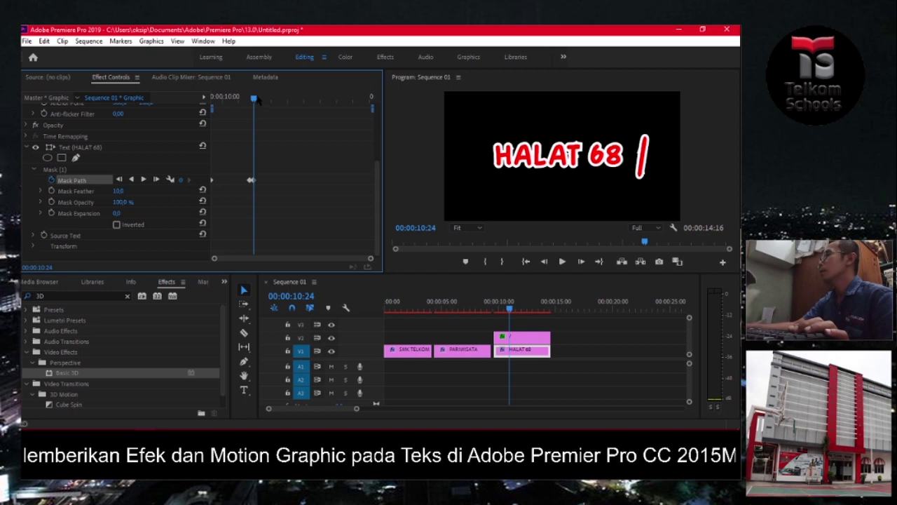
At the clip's end, slide the mask left to hide HALAT 68 and move that keyframe later
mouse_move(257, 103)
mouse_down()
mouse_move(377, 125)
mouse_move(368, 124)
mouse_up()
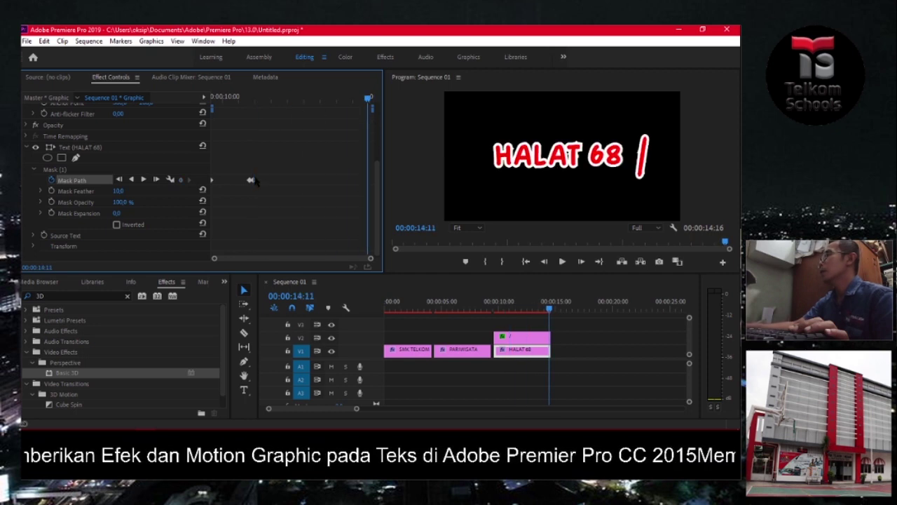
click(61, 171)
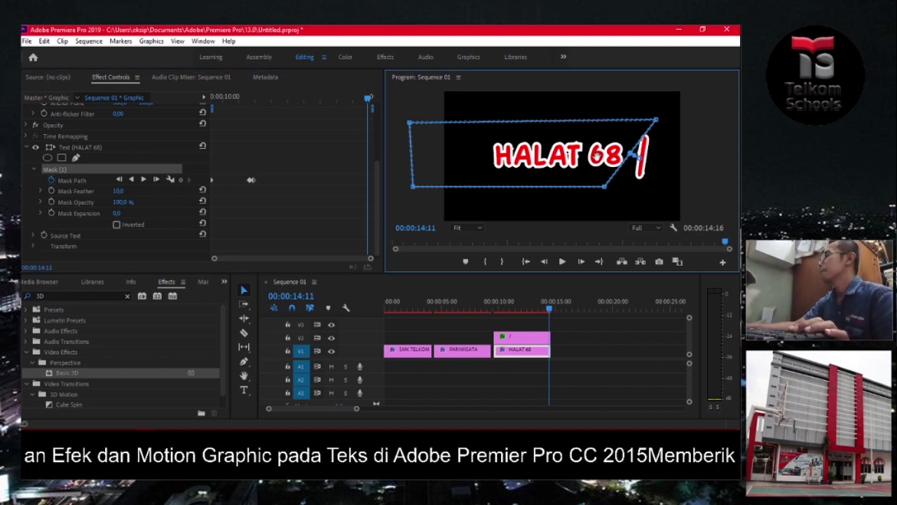
drag(597, 159, 452, 159)
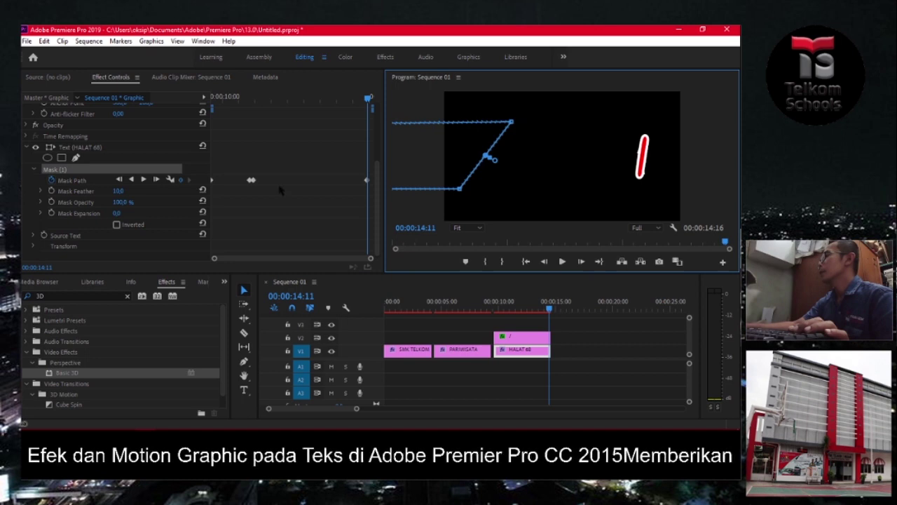
drag(254, 180, 261, 181)
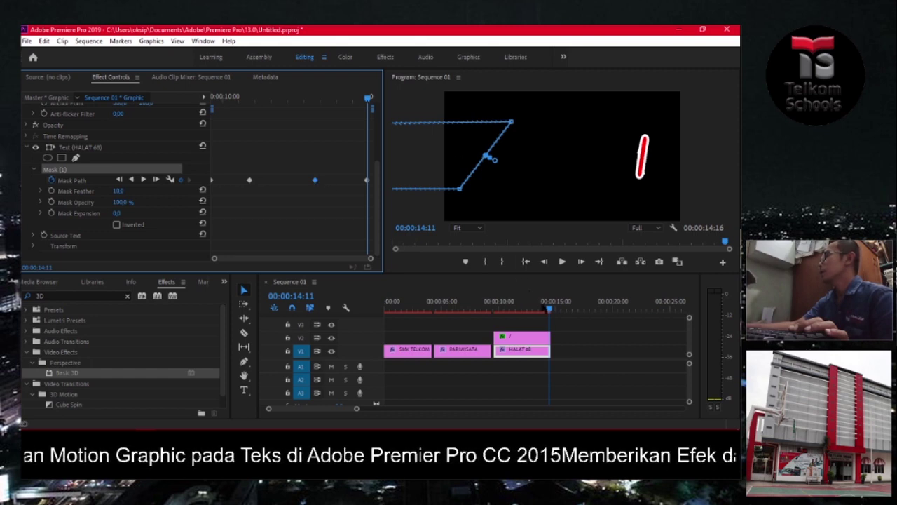
mouse_move(550, 309)
mouse_down()
mouse_move(494, 309)
mouse_move(511, 311)
mouse_up()
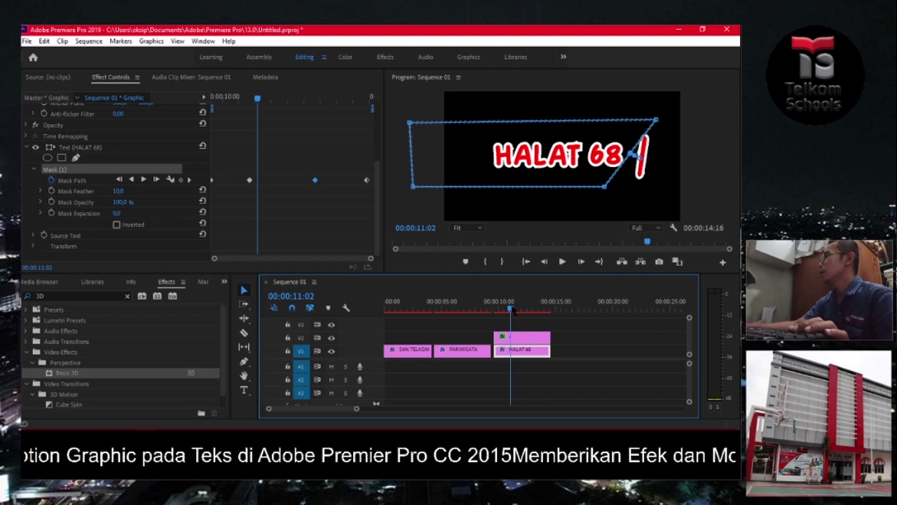
drag(513, 310, 530, 307)
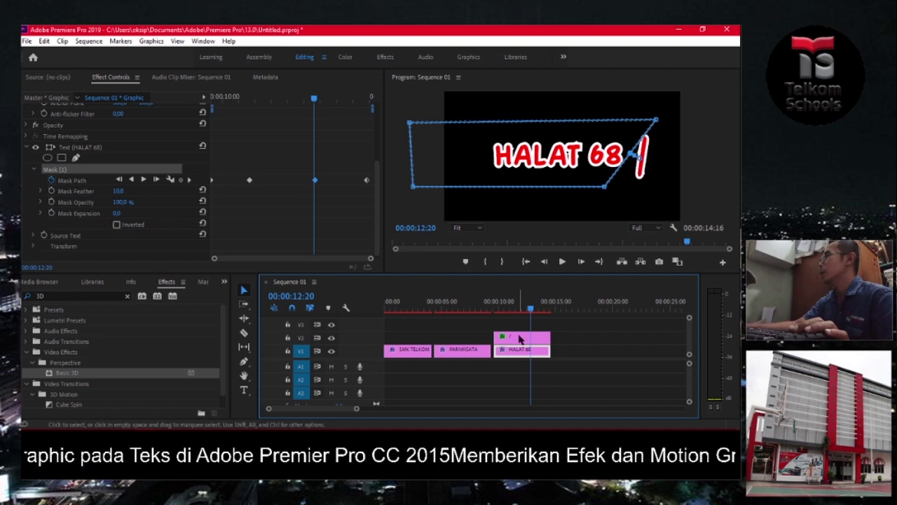
Keyframe the slash's Position, then at a later frame set X to 270 and drag it to -123
click(519, 340)
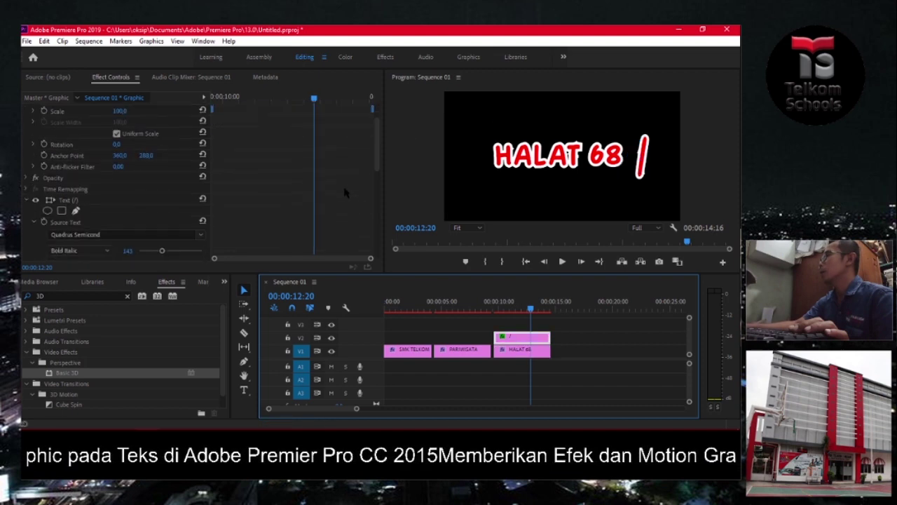
click(180, 141)
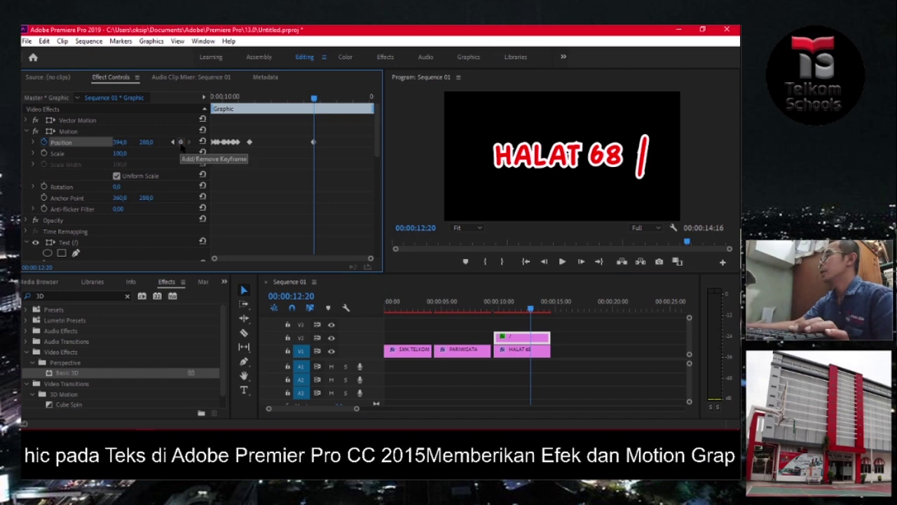
drag(316, 102, 370, 110)
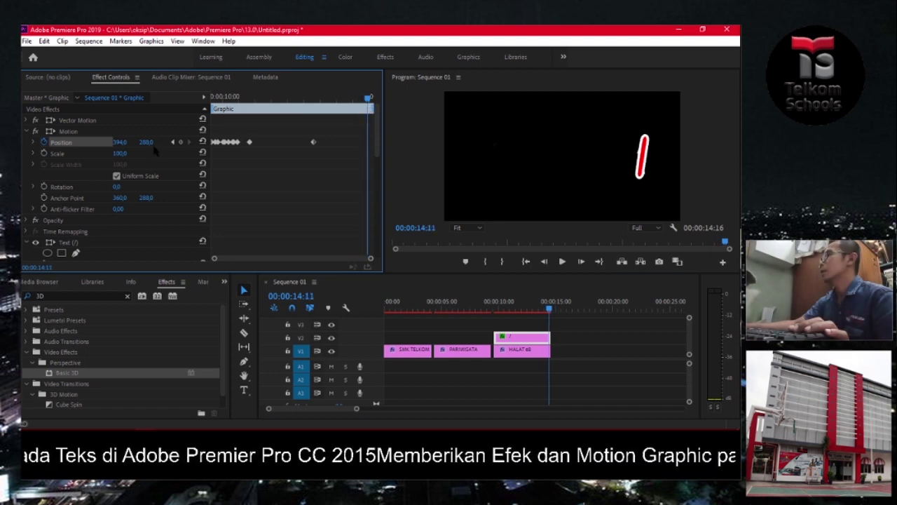
click(120, 142)
text(270)
key(Return)
drag(120, 142, 84, 142)
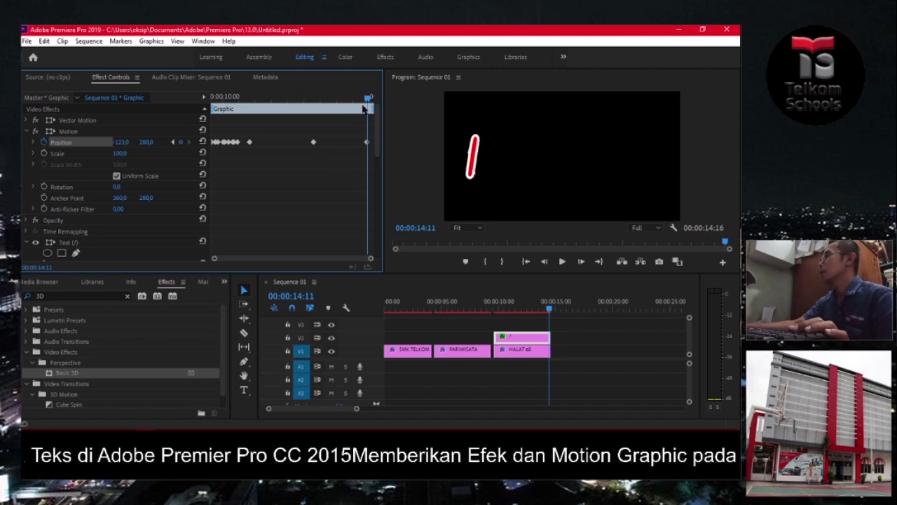
mouse_move(365, 98)
mouse_down()
mouse_move(308, 99)
mouse_move(335, 96)
mouse_up()
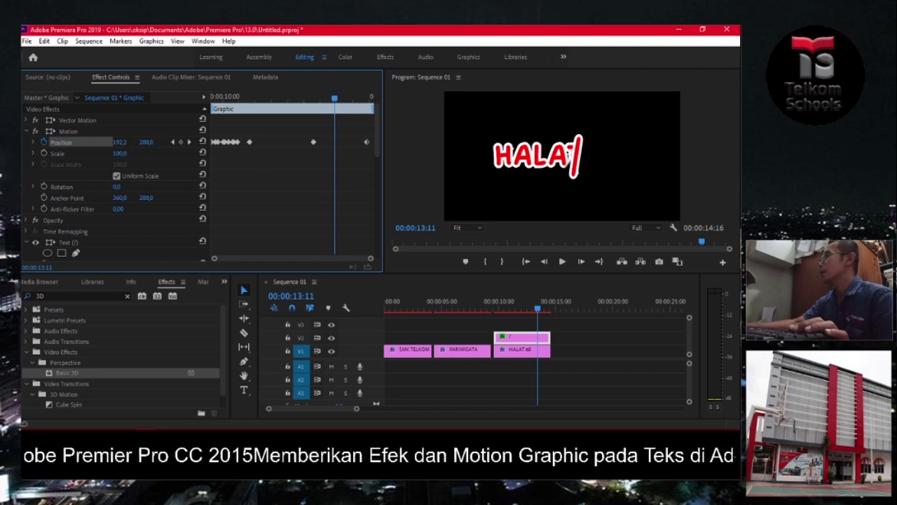
Shift the red slash right on the early exit frames so it meets the mask edge and the H
drag(568, 150, 573, 150)
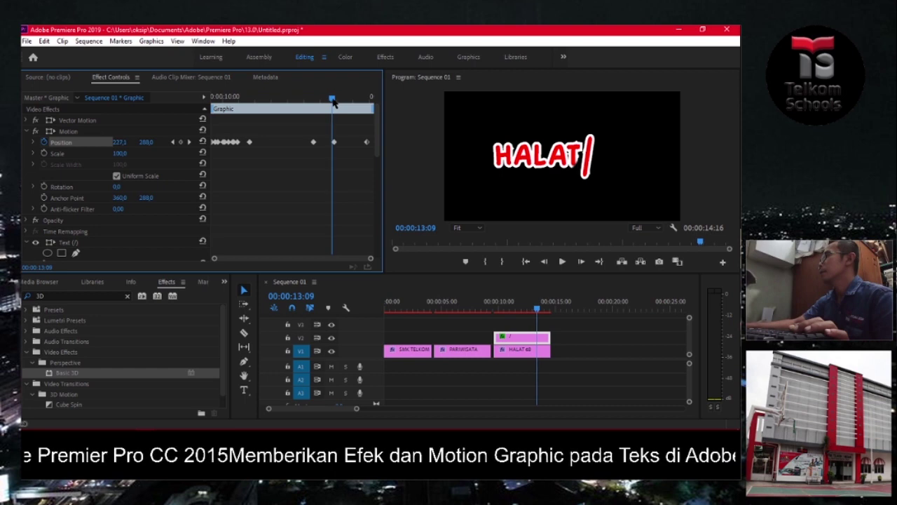
drag(335, 102, 345, 103)
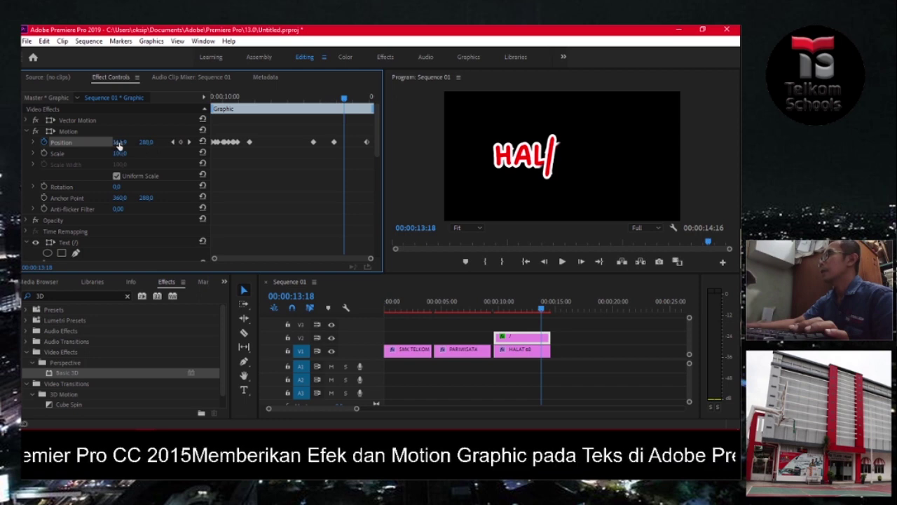
drag(119, 145, 133, 145)
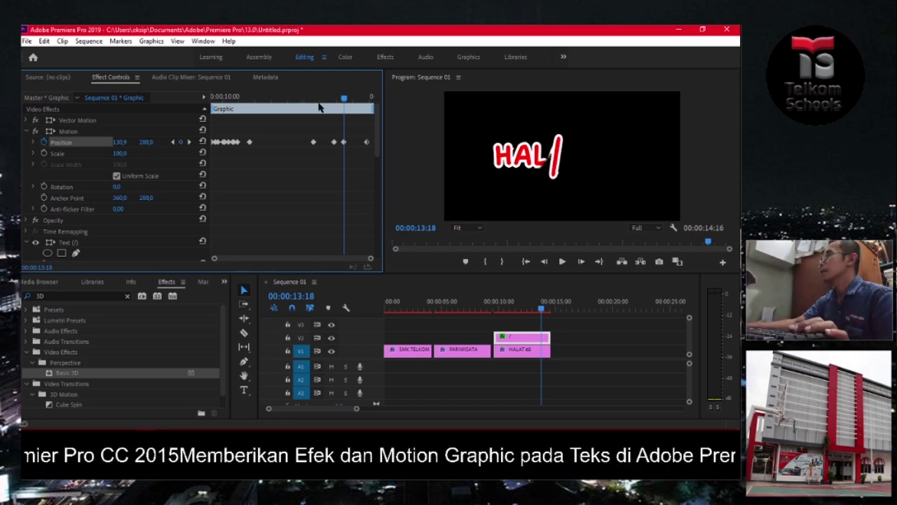
drag(344, 102, 351, 102)
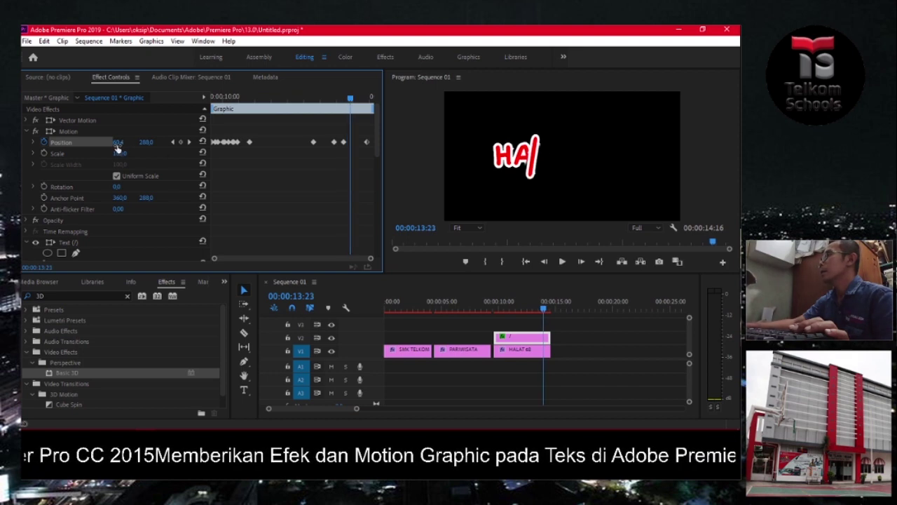
key(Right)
key(Right)
key(Right)
key(Right)
key(Right)
key(Right)
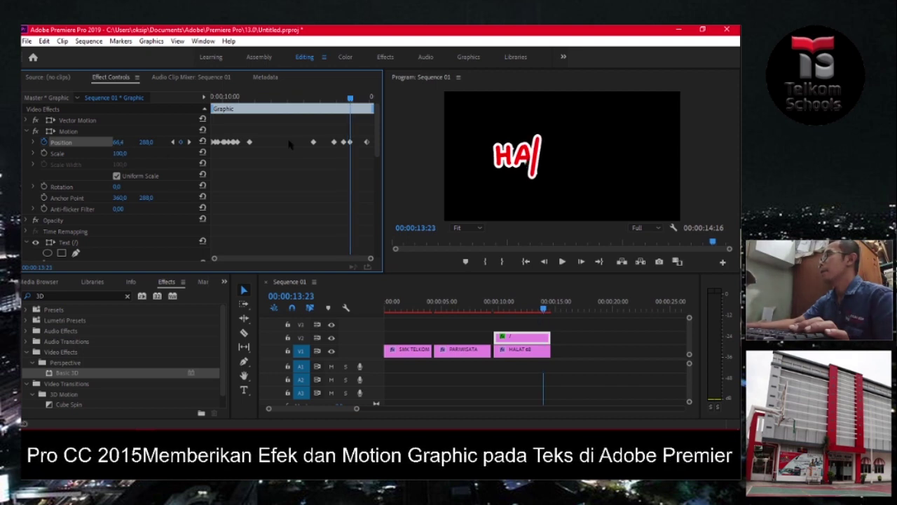
drag(351, 99, 357, 104)
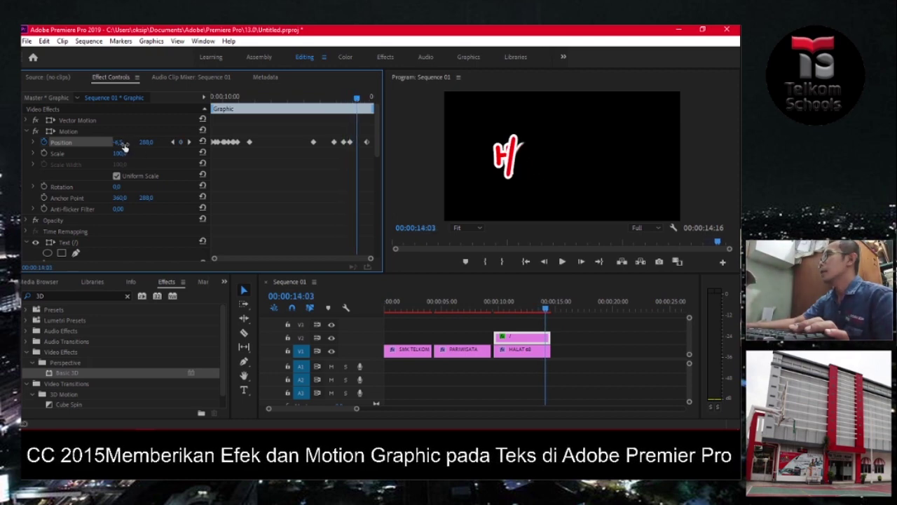
drag(117, 142, 129, 142)
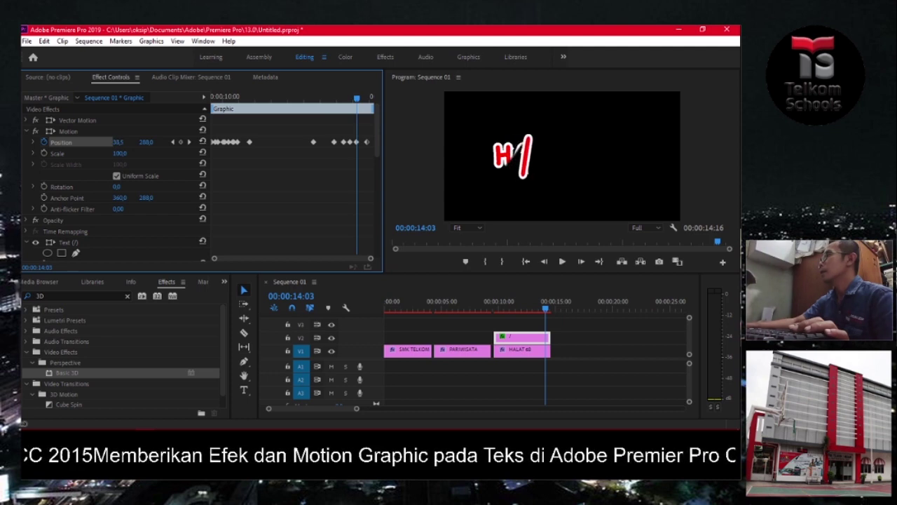
Align the slash with the mask edge on the later frames up to its final position, then scrub back to preview
drag(354, 102, 364, 106)
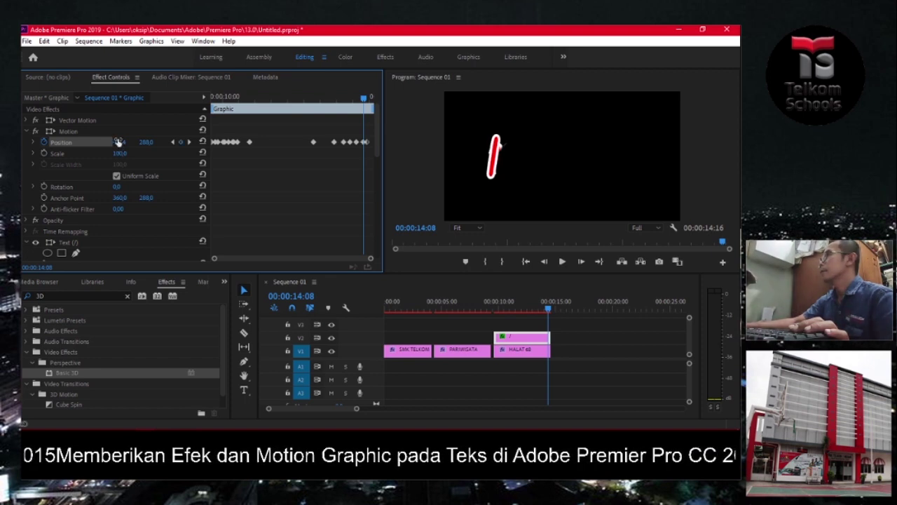
drag(116, 143, 121, 143)
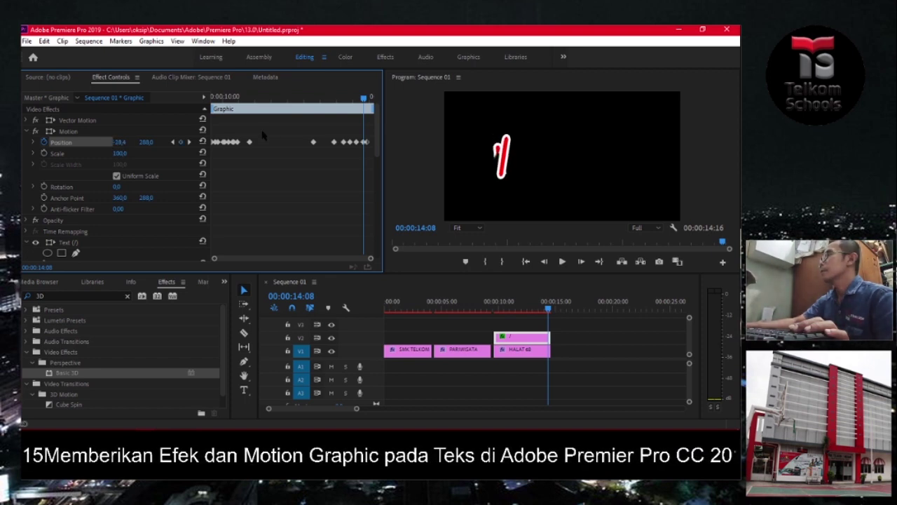
drag(363, 100, 366, 99)
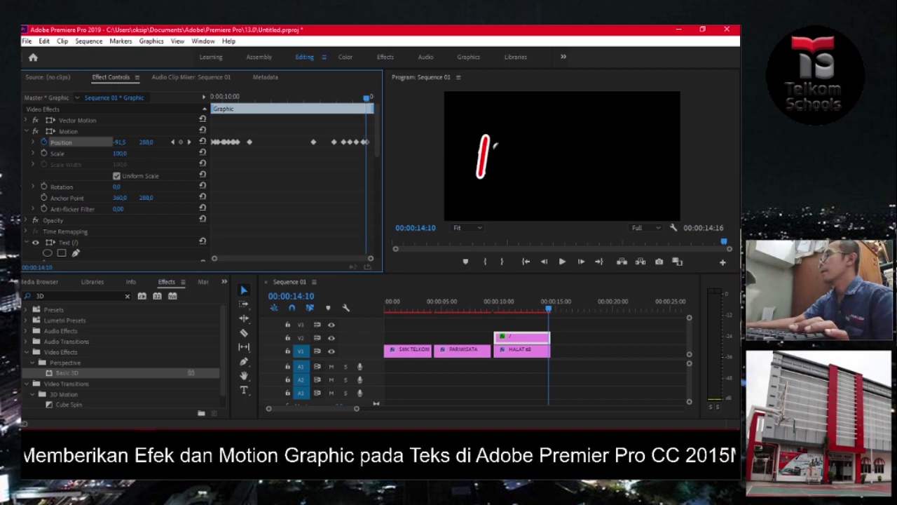
drag(120, 143, 127, 143)
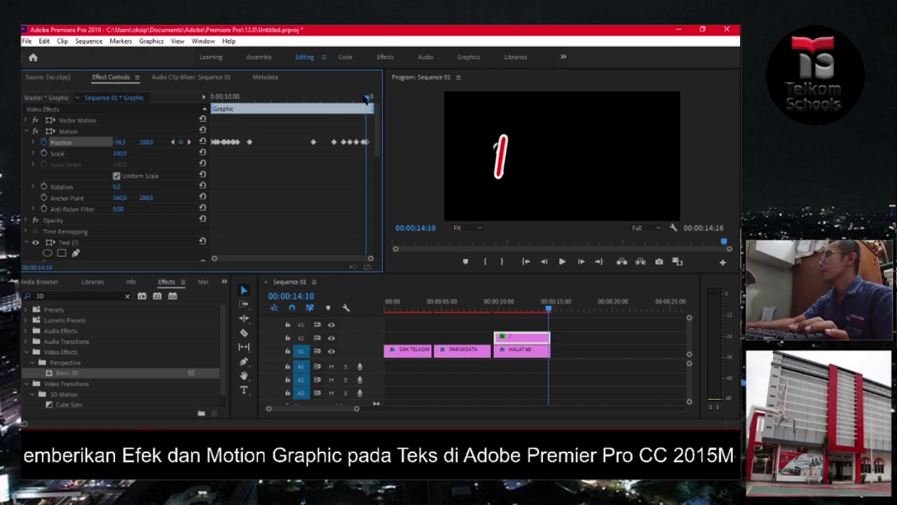
key(Right)
key(Right)
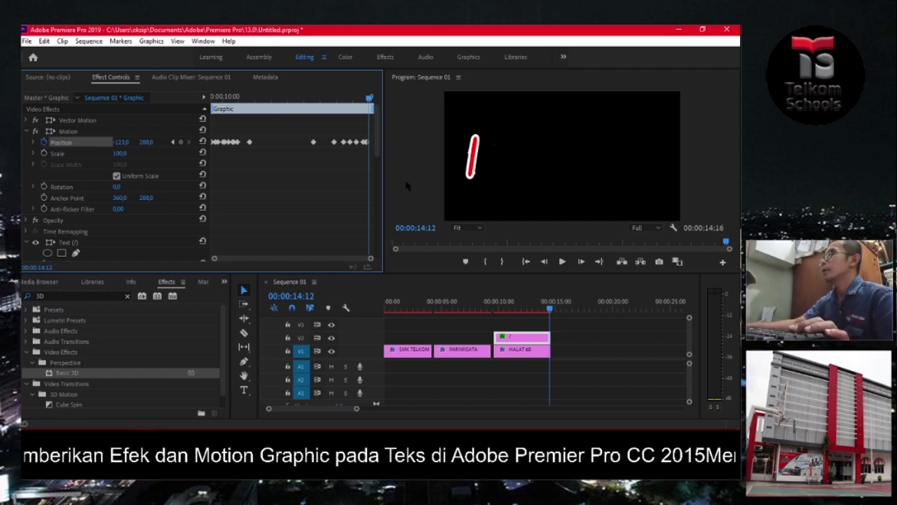
drag(549, 309, 501, 309)
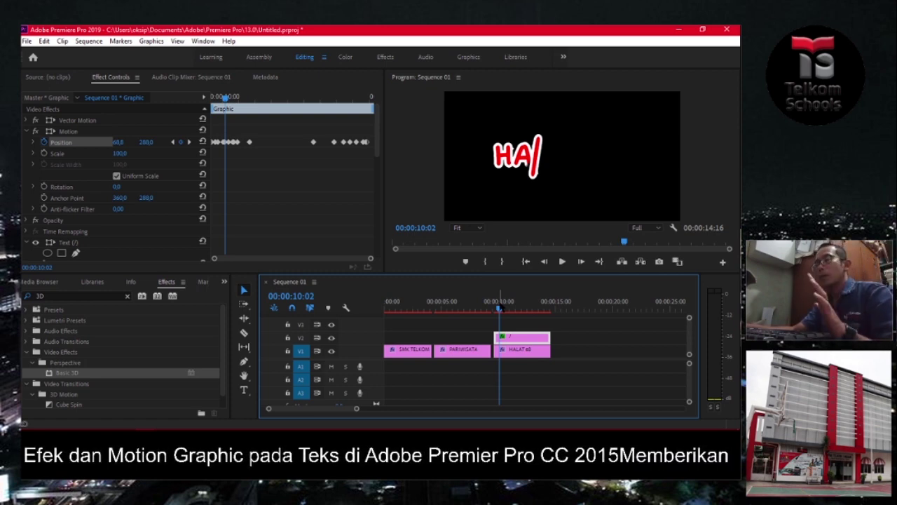
Preview the start of the HALAT 68 clip, then return the playhead to 00:00:00:00
mouse_move(500, 309)
mouse_down()
mouse_move(545, 312)
mouse_move(532, 313)
mouse_up()
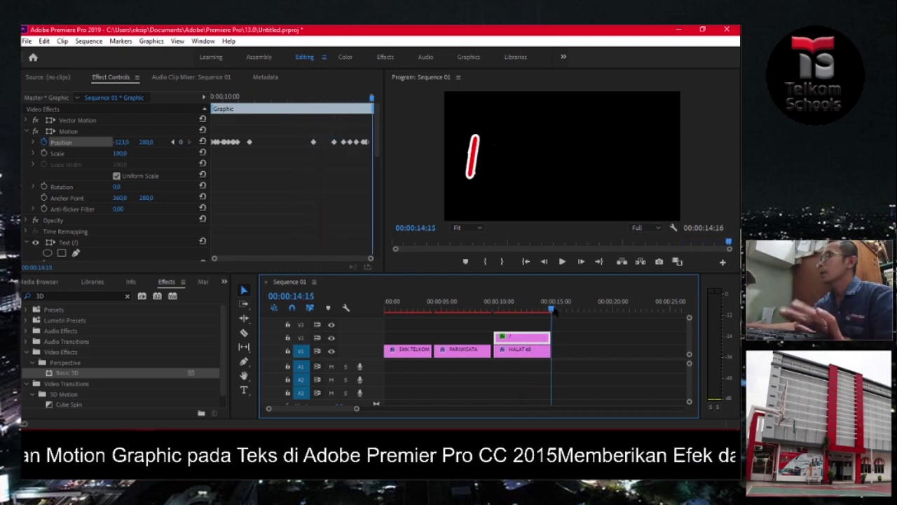
key(Up)
key(Up)
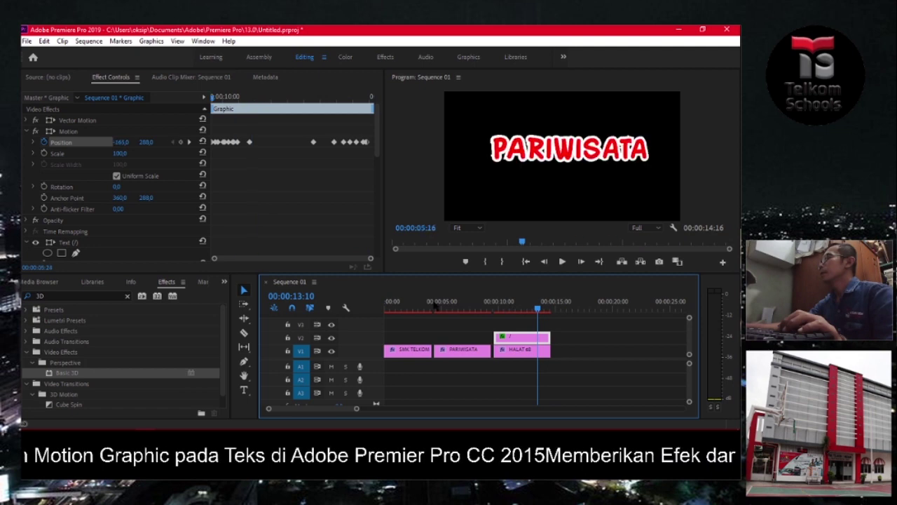
key(Up)
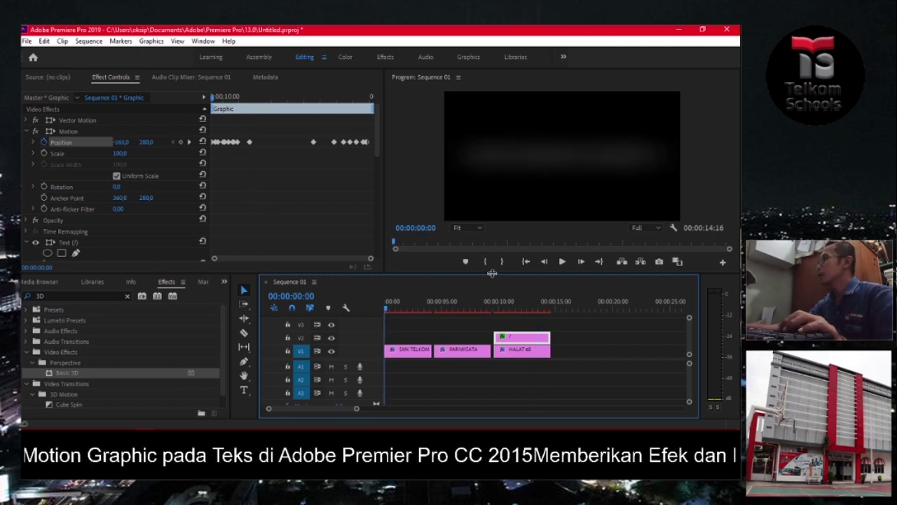
Enlarge the Program monitor, play the full sequence through to 00:00:14:16, then switch to OBS Studio
drag(492, 273, 494, 318)
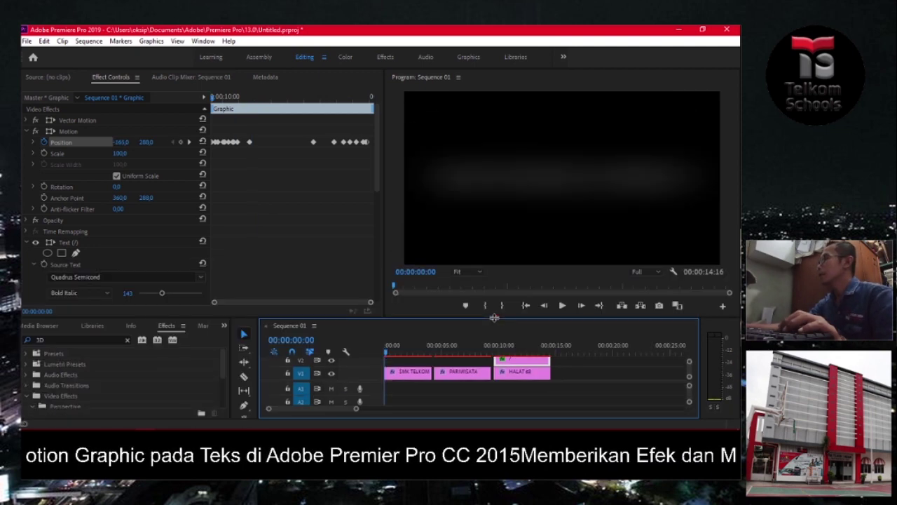
click(561, 306)
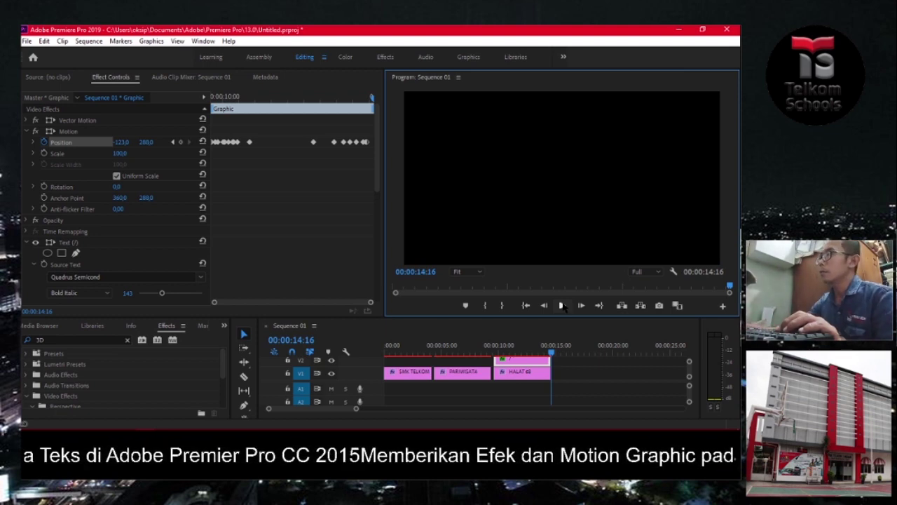
click(183, 422)
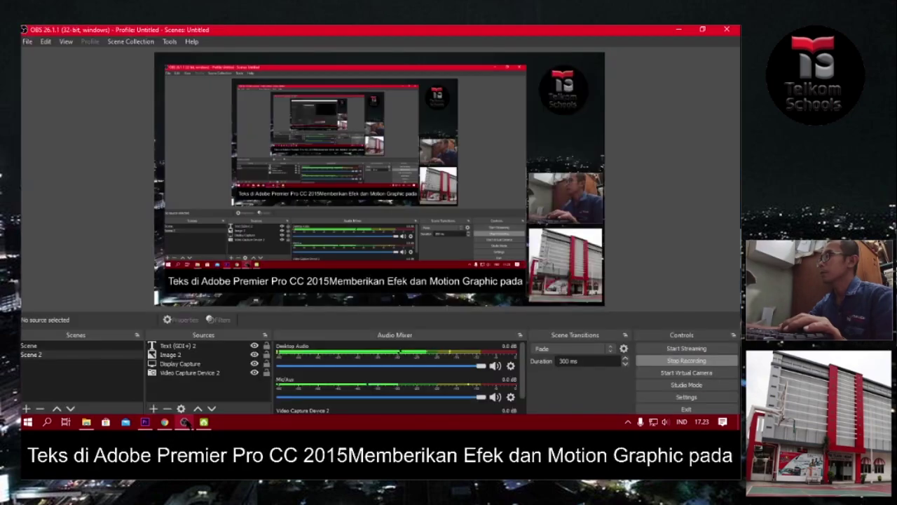